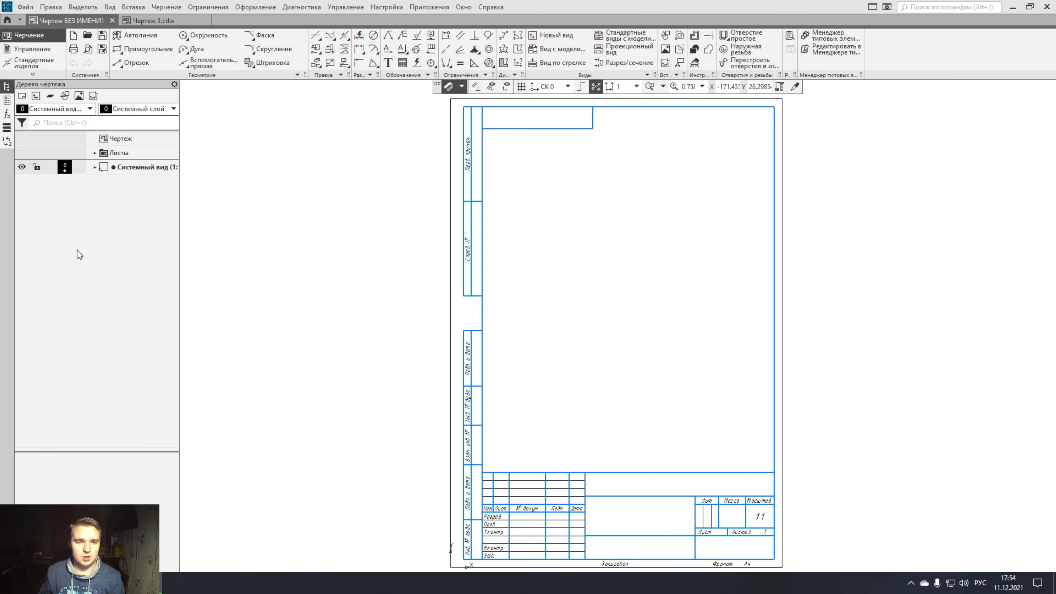
Look over the finished gearbox drawing Чертеж 3.cdw and return to the blank, unsaved drawing.
left_click(174, 23)
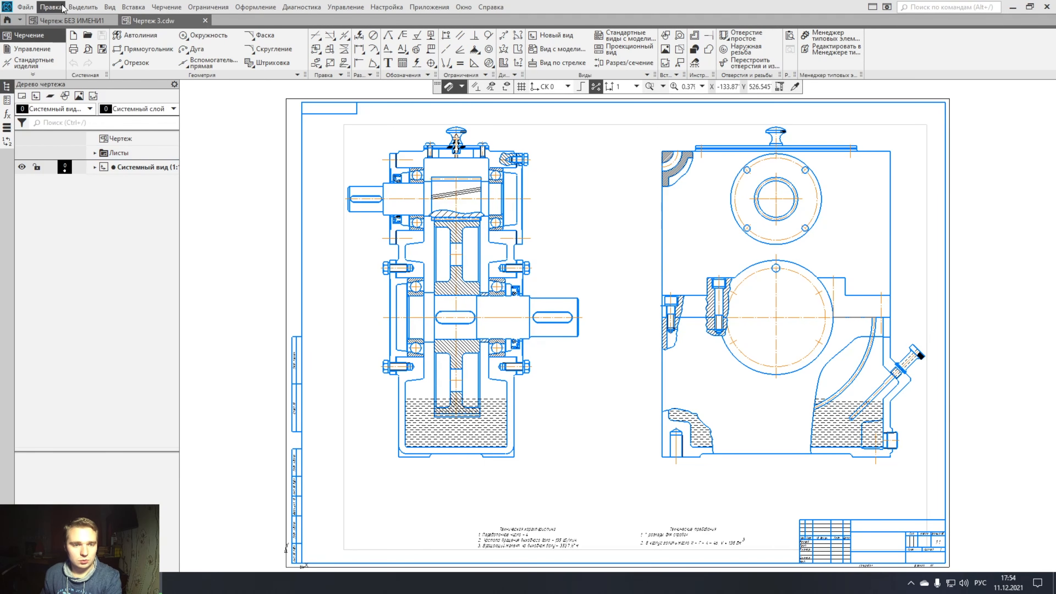
left_click(70, 21)
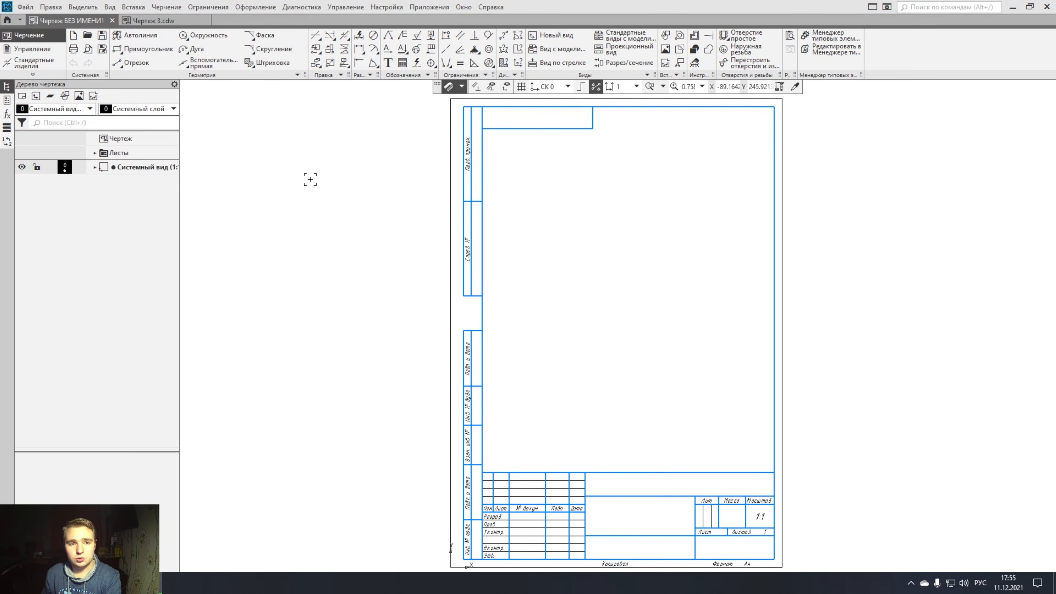
Save the new blank drawing as Чертеж1 in KOMPAS drawing format in the folder В разработки.
left_click(101, 37)
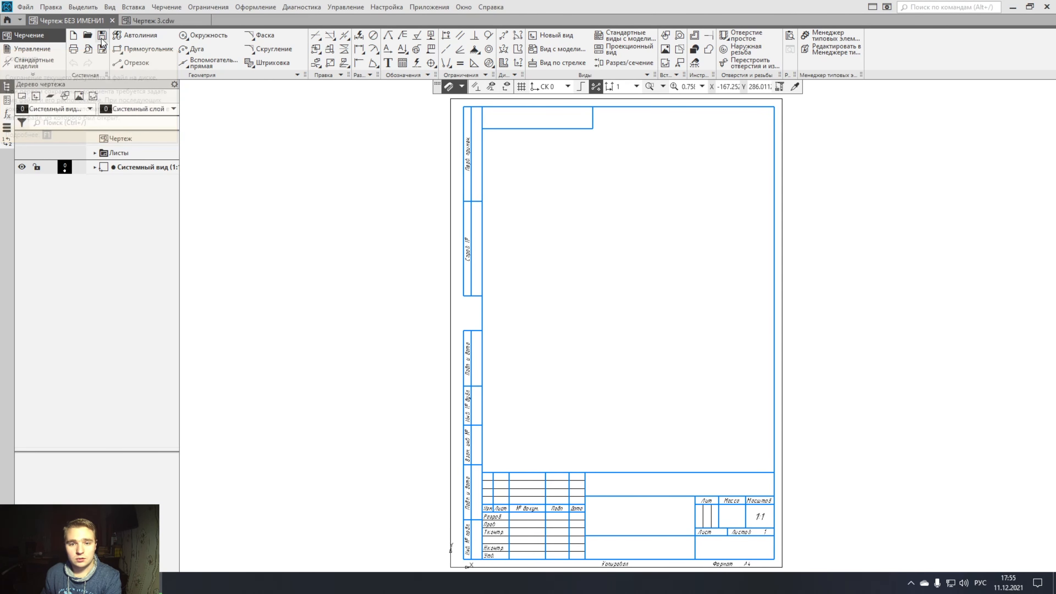
double_click(435, 78)
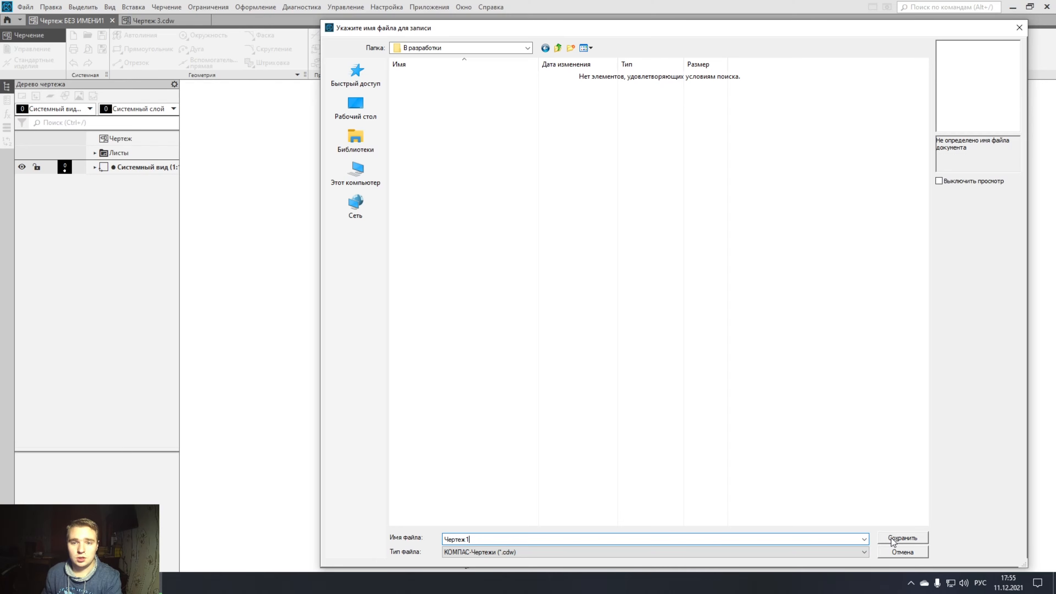
left_click(890, 540)
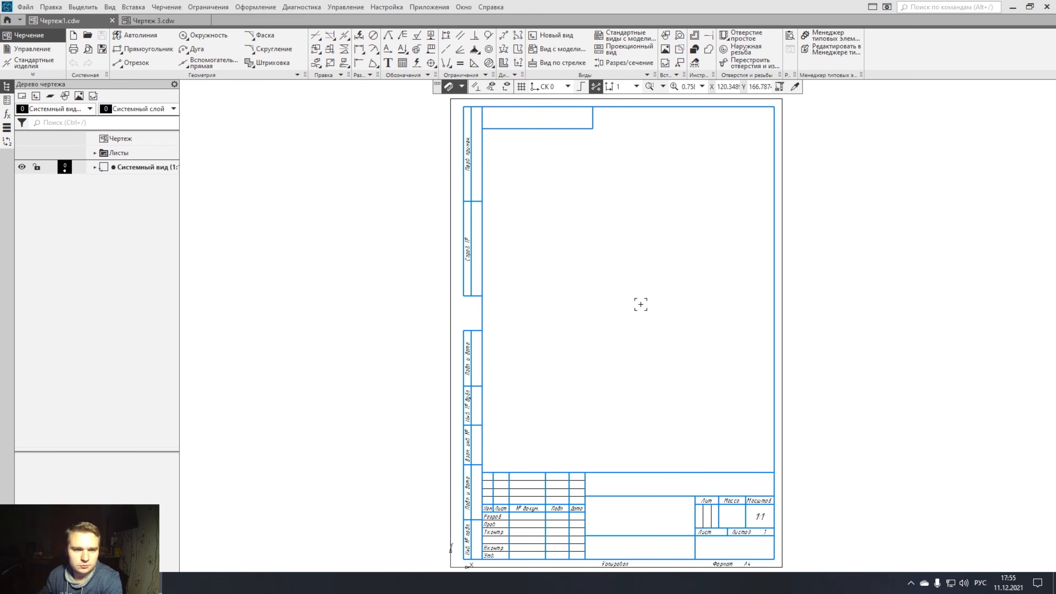
Place two perpendicular construction lines crossing near the middle of the sheet, using the Две прямые option of the auxiliary line.
left_click(209, 65)
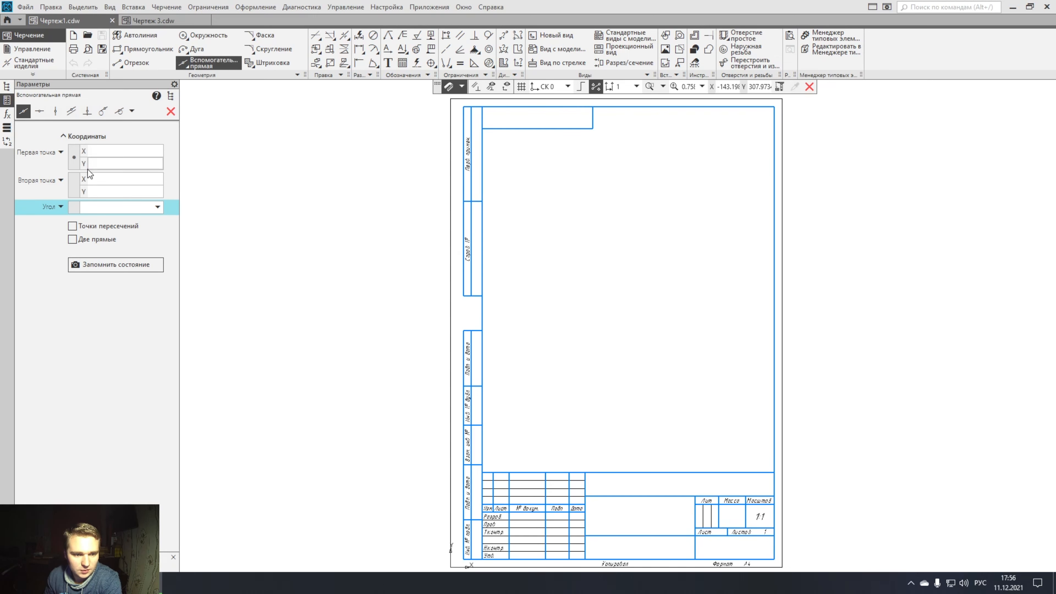
left_click(73, 239)
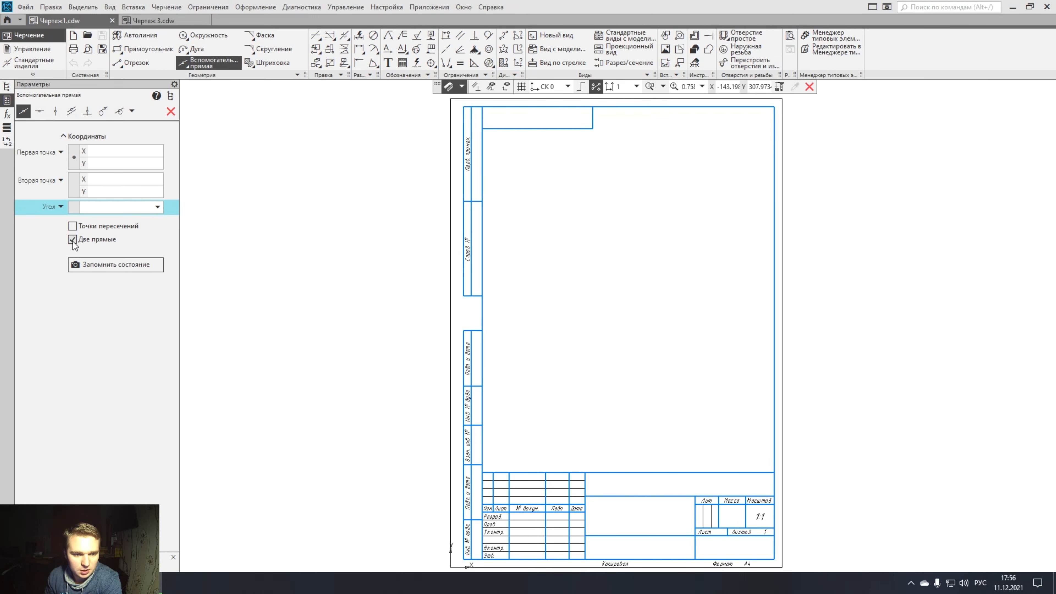
left_click(619, 289)
middle_click_drag(639, 314, 521, 310)
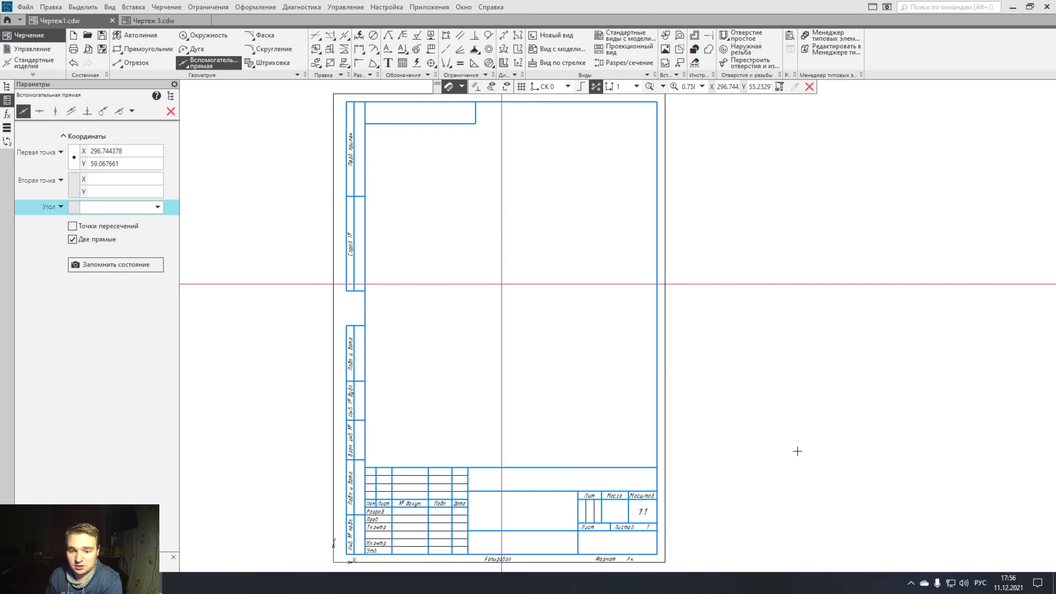
middle_click_drag(631, 167, 635, 215)
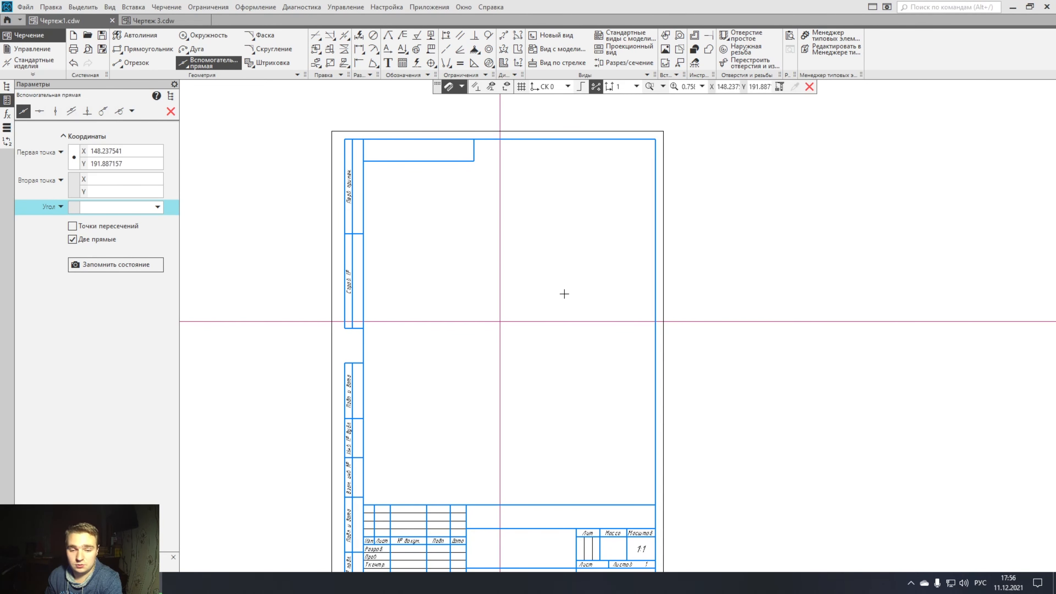
Try moving the entire contents of Чертеж 3.cdw sideways, undo the move and return to Чертеж1.cdw.
left_click(152, 21)
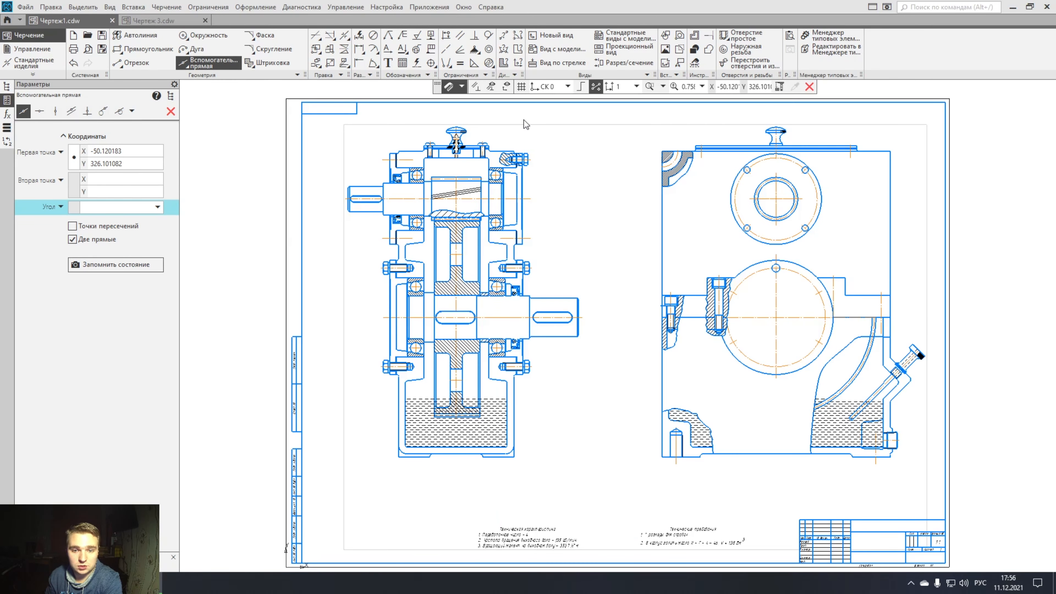
key("ctrl+a")
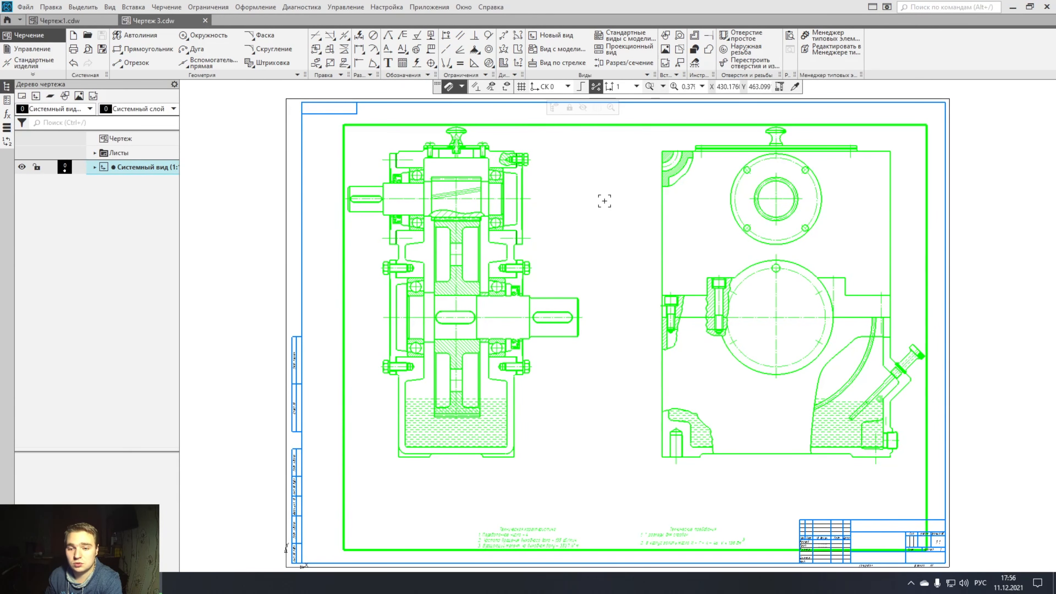
left_click_drag(568, 124, 510, 131)
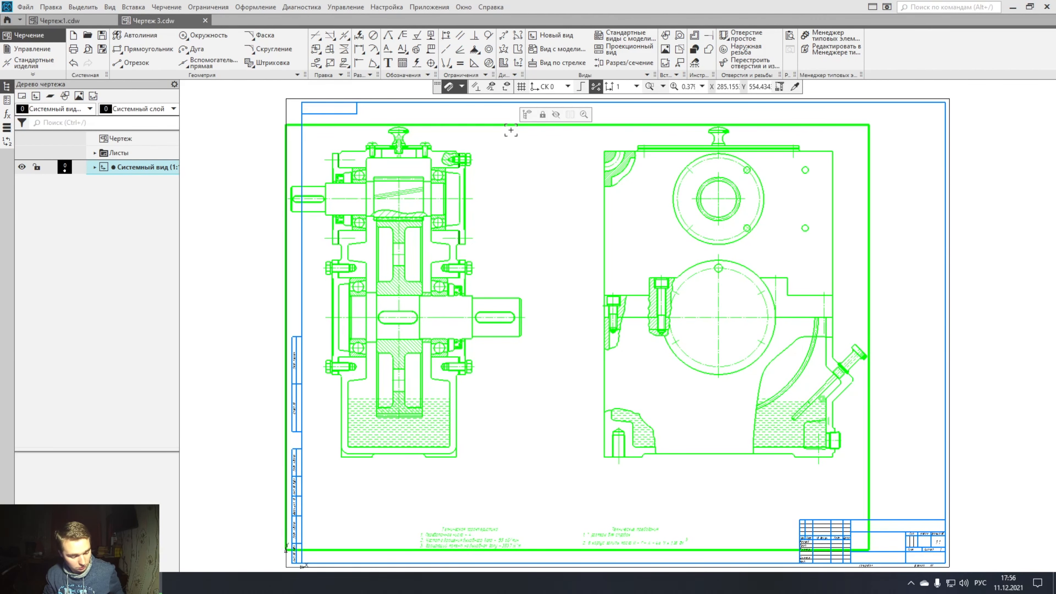
key("ctrl+z")
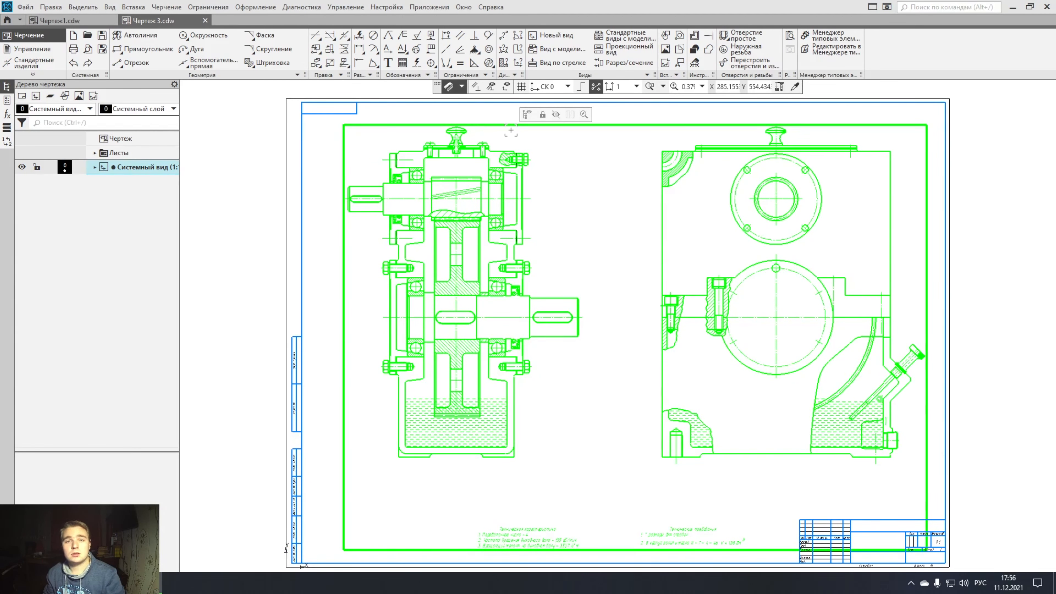
left_click(93, 22)
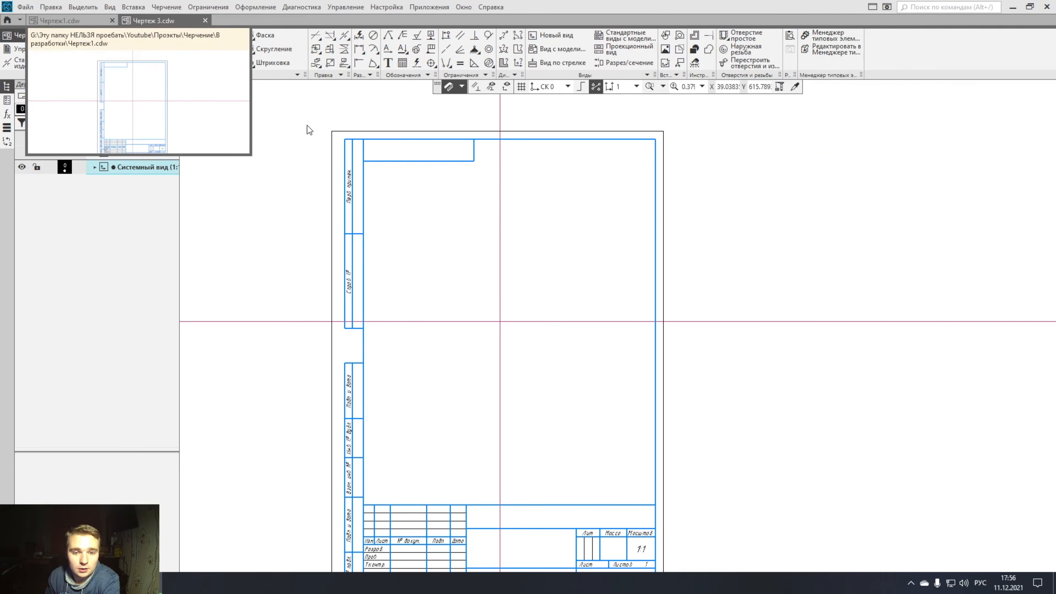
Draw a horizontal segment about 23 mm long along the construction line, starting rightward from the crossing point.
scroll(505, 323, "up", 6)
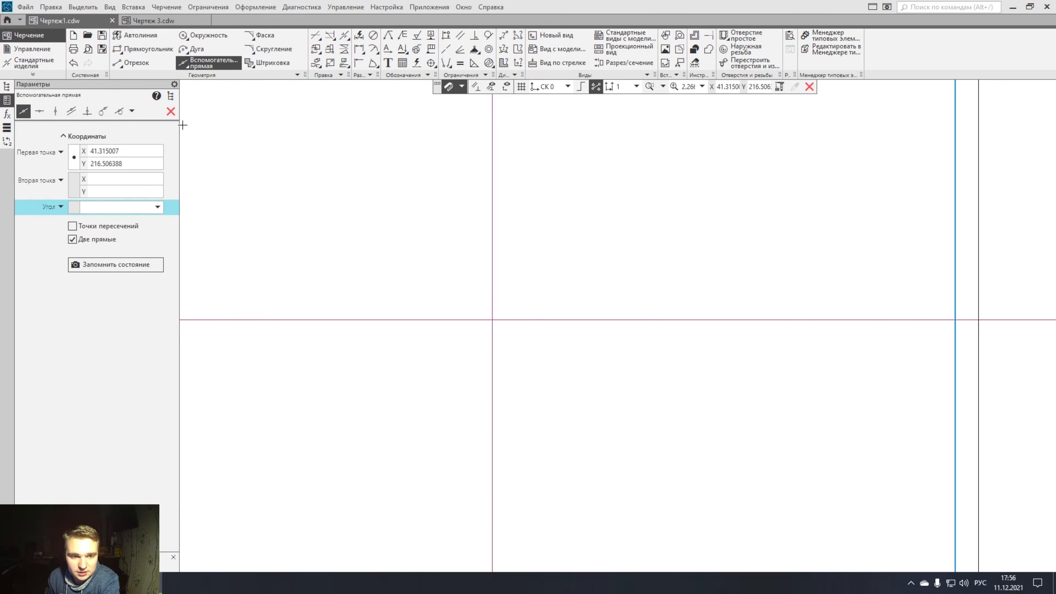
left_click(170, 111)
middle_click_drag(497, 283, 507, 265)
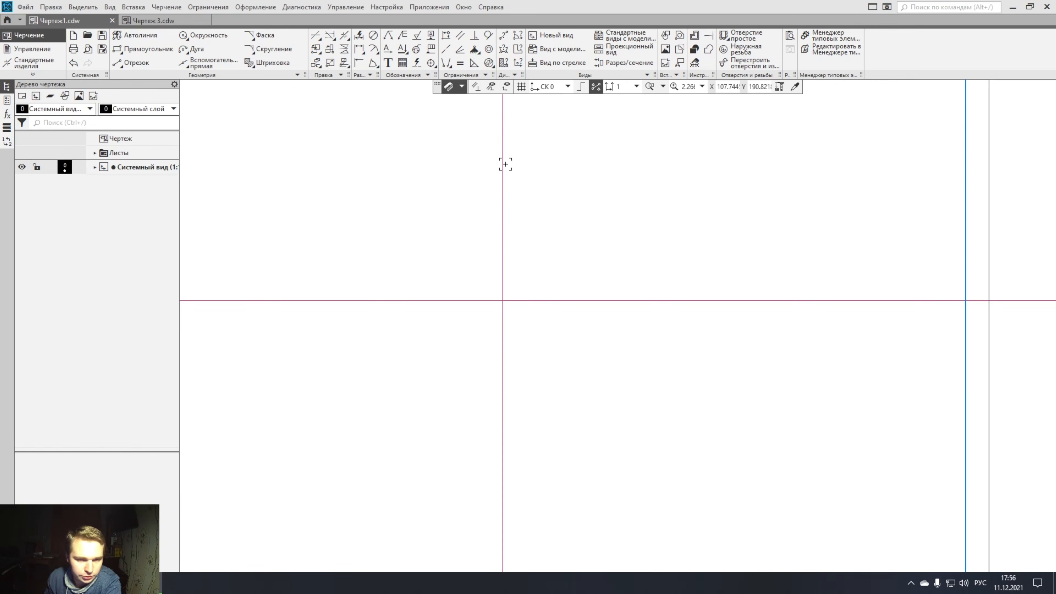
left_click(151, 63)
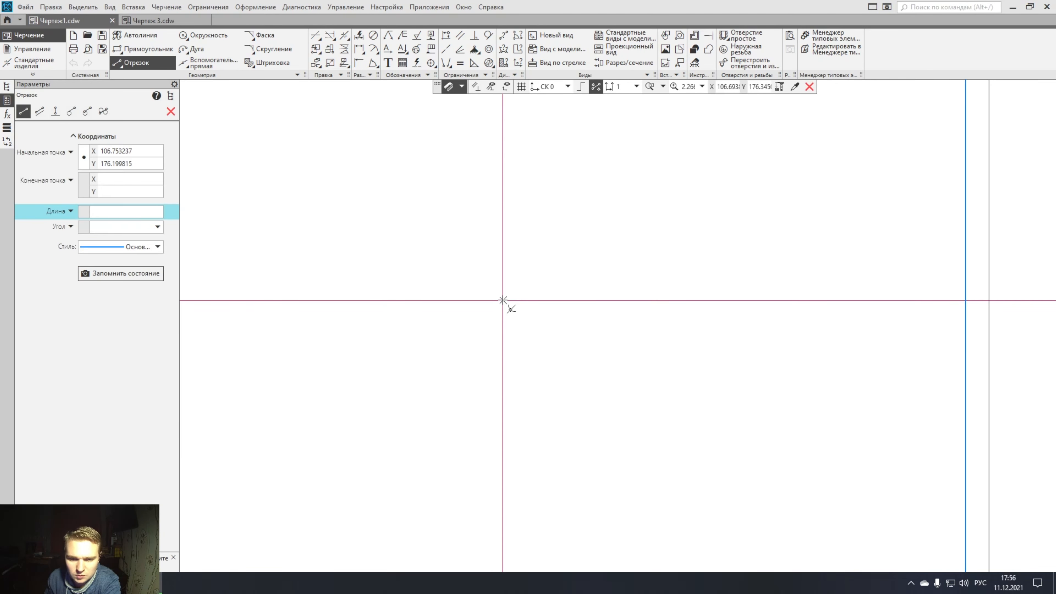
left_click(502, 300)
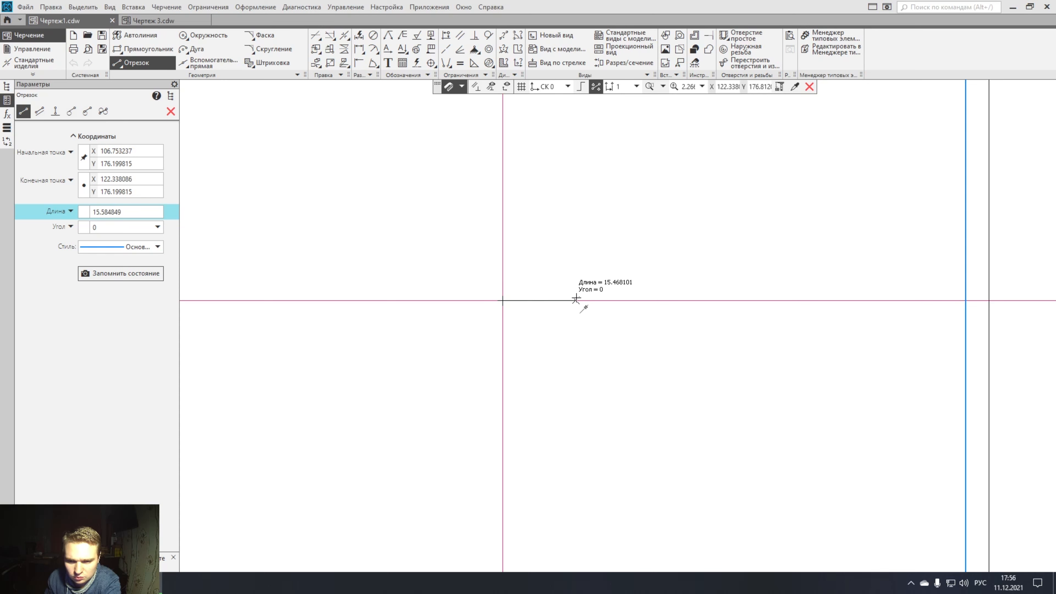
left_click(609, 300)
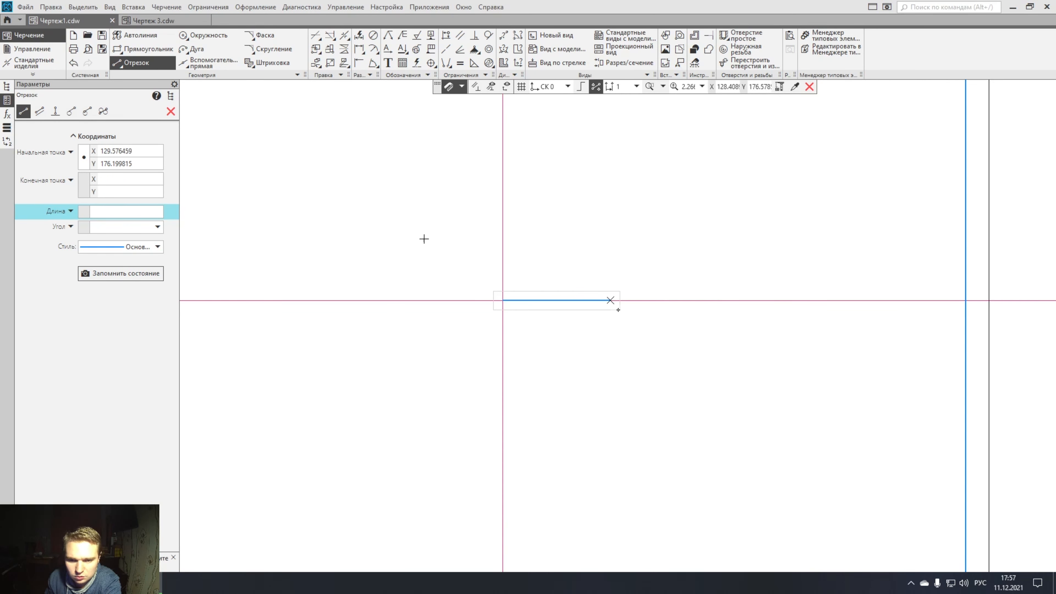
left_click(170, 111)
Edit the horizontal segment and set its length to 22 mm.
left_click(601, 300)
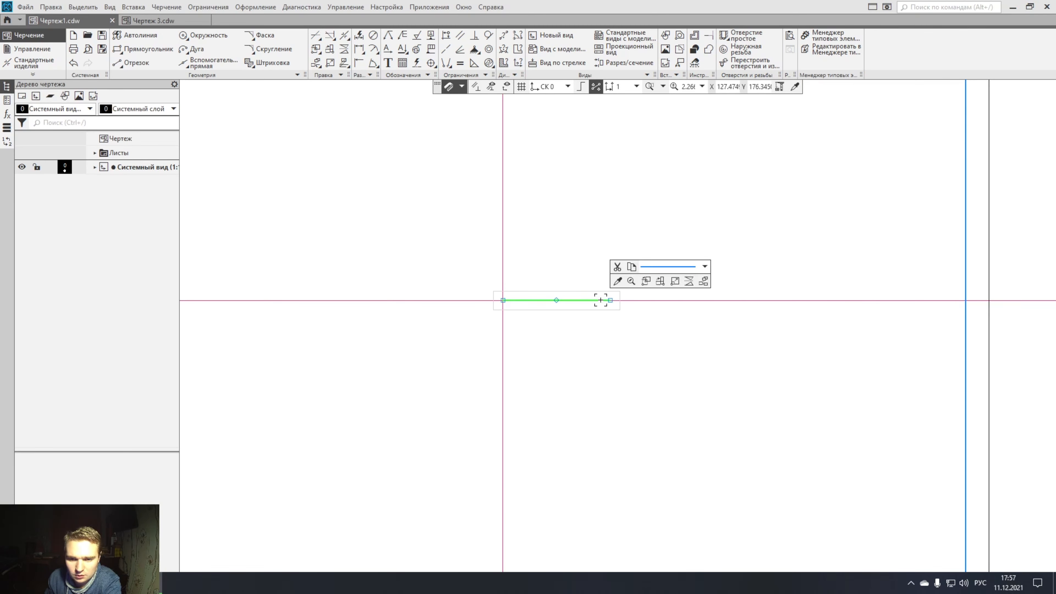
right_click(601, 300)
left_click(511, 115)
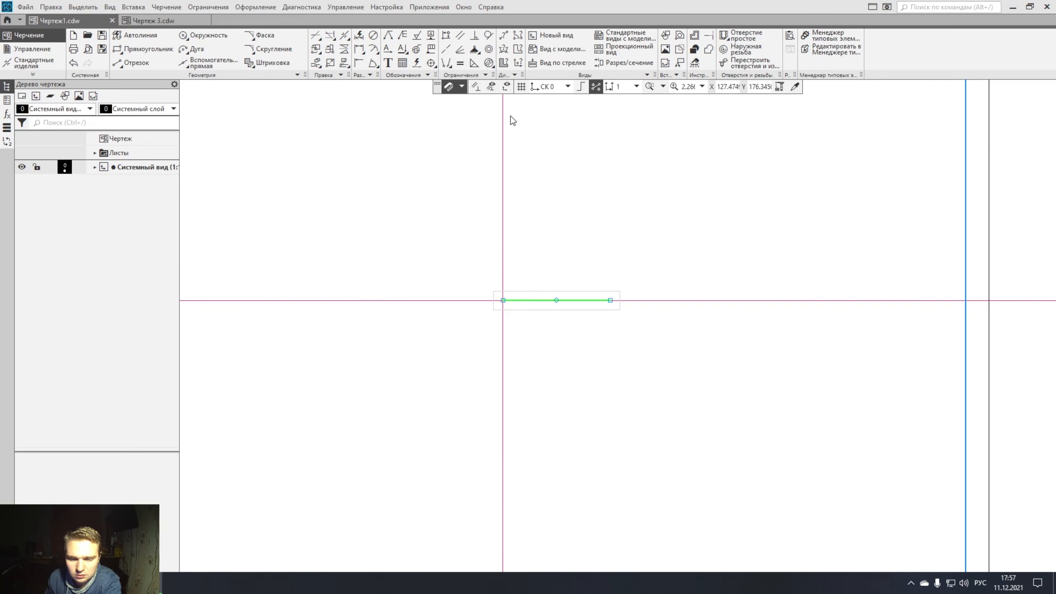
left_click(130, 212)
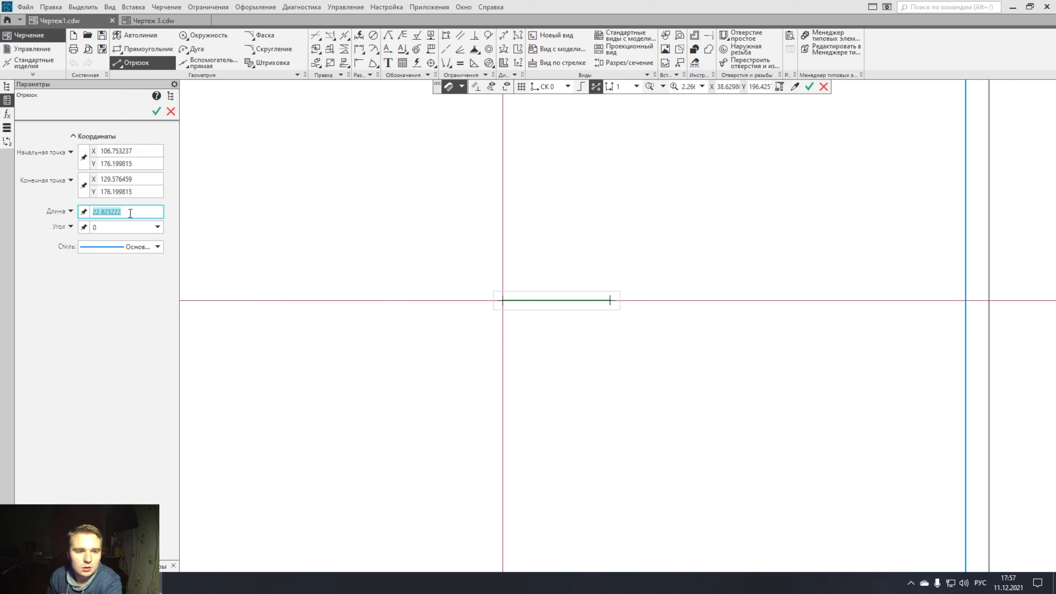
left_click(130, 212)
key("BackSpace")
key("BackSpace")
key("BackSpace")
key("BackSpace")
key("BackSpace")
key("BackSpace")
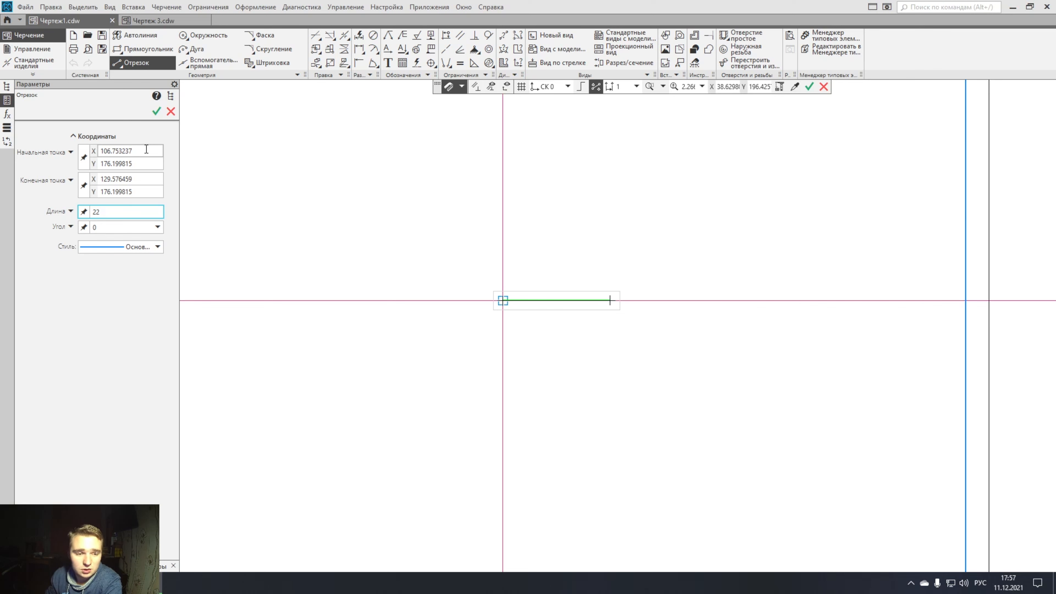
left_click(156, 111)
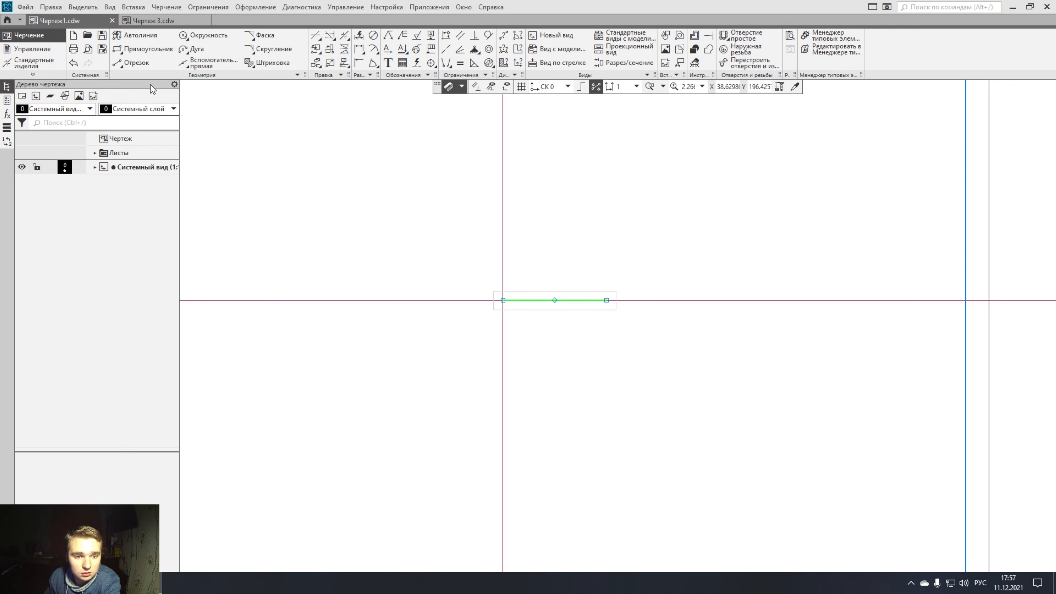
Draw a vertical segment about 23 mm long downward from the crossing of the construction lines.
left_click(133, 62)
left_click(504, 301)
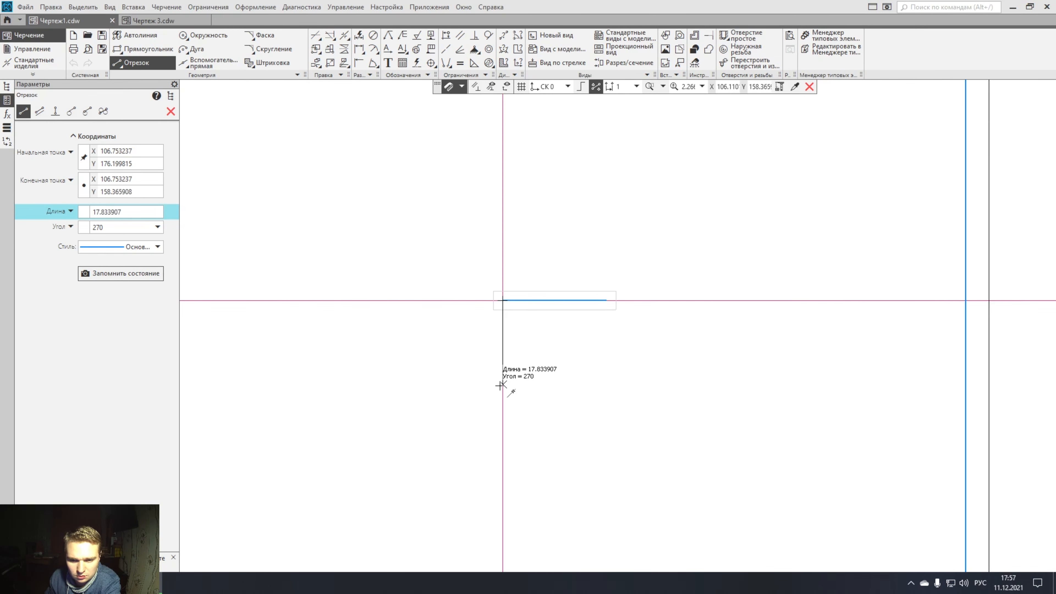
left_click(502, 406)
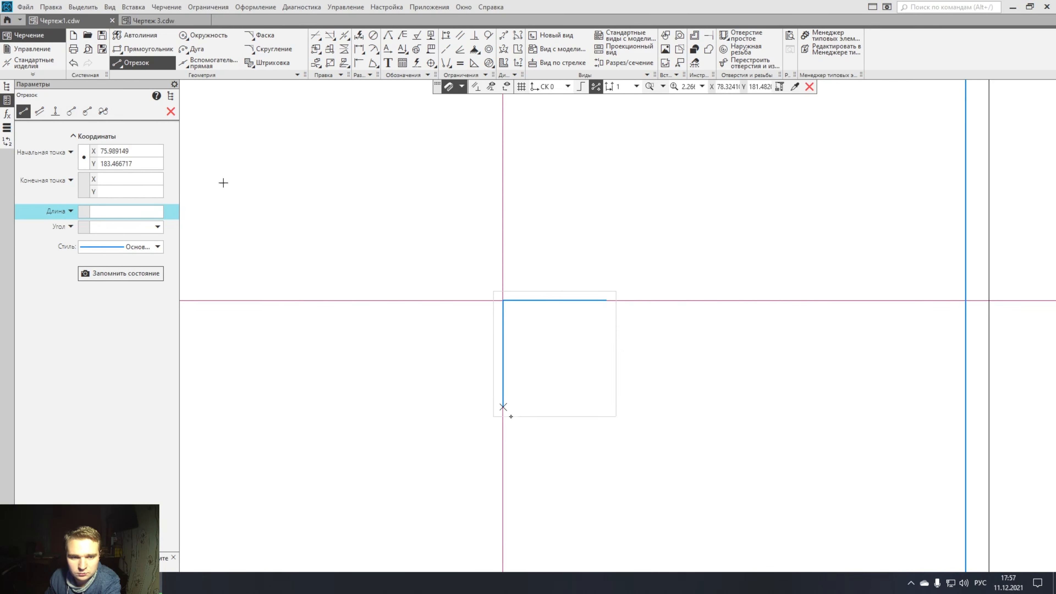
left_click(170, 111)
Edit the vertical segment and set its length to 22 mm.
left_click(503, 403)
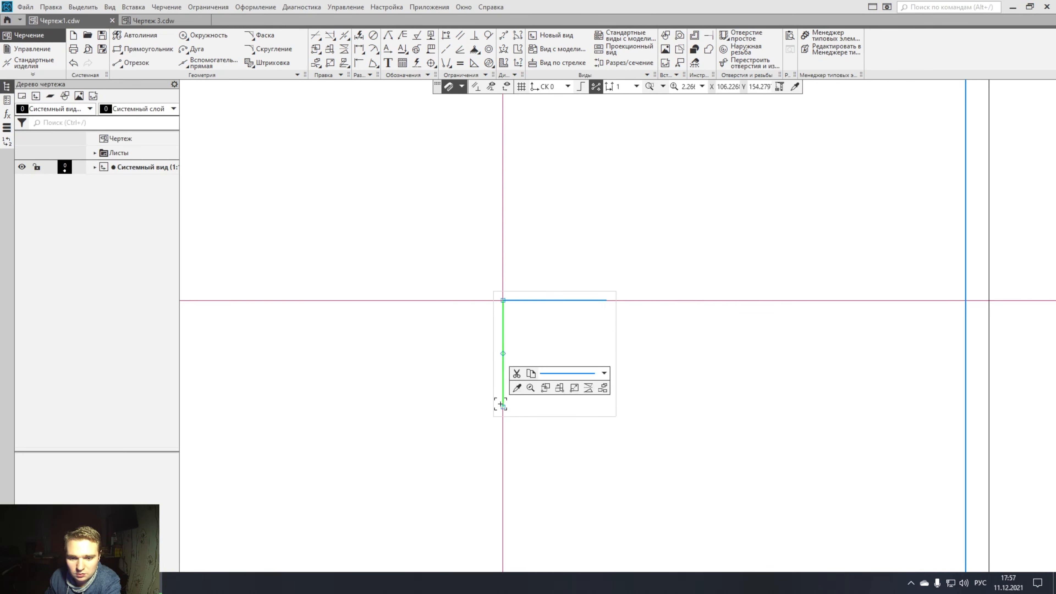
right_click(501, 405)
left_click(415, 219)
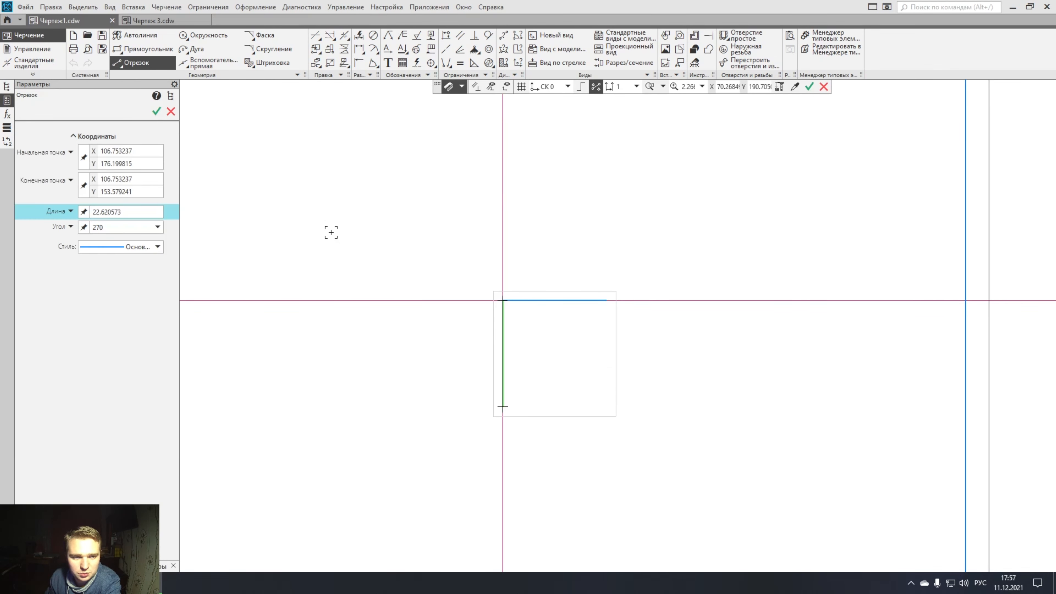
left_click(142, 212)
left_click(142, 211)
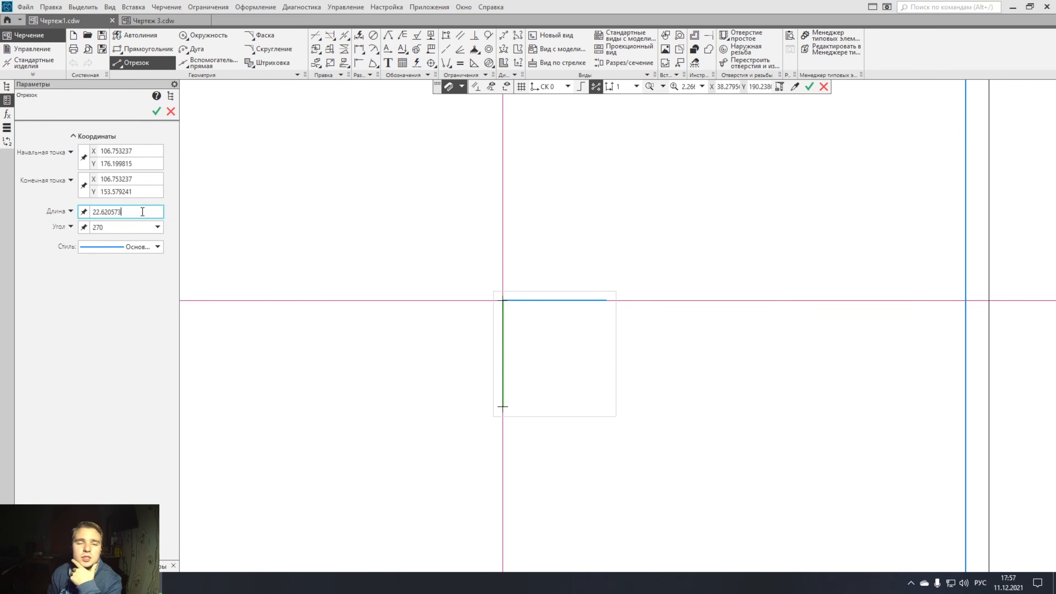
key("BackSpace")
key("BackSpace")
key("BackSpace")
key("BackSpace")
key("BackSpace")
key("BackSpace")
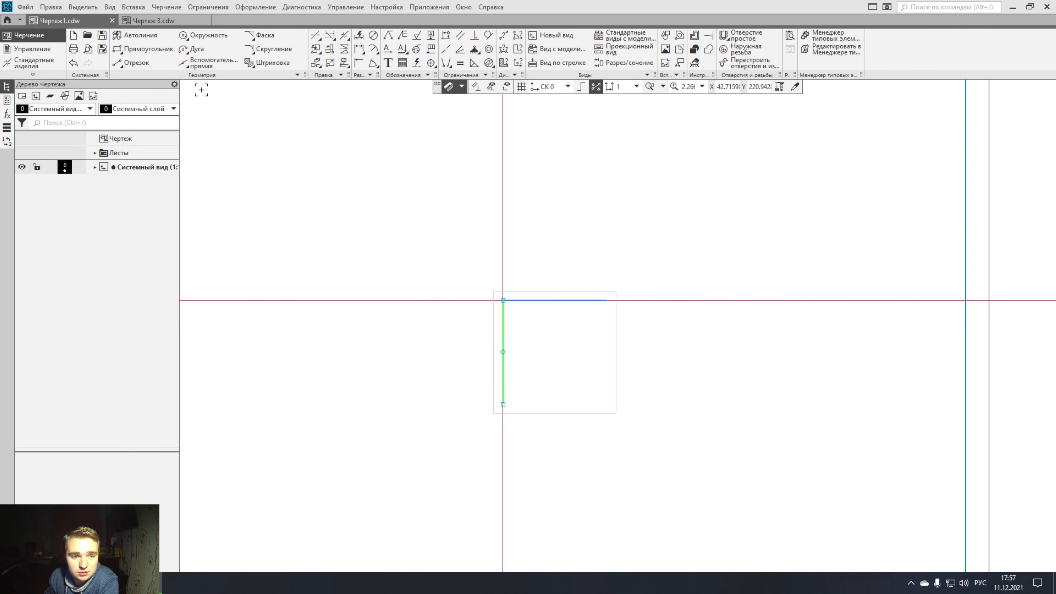
Mirror the vertical segment about a vertical axis through the midpoint of the horizontal segment, keeping the original.
left_click(344, 49)
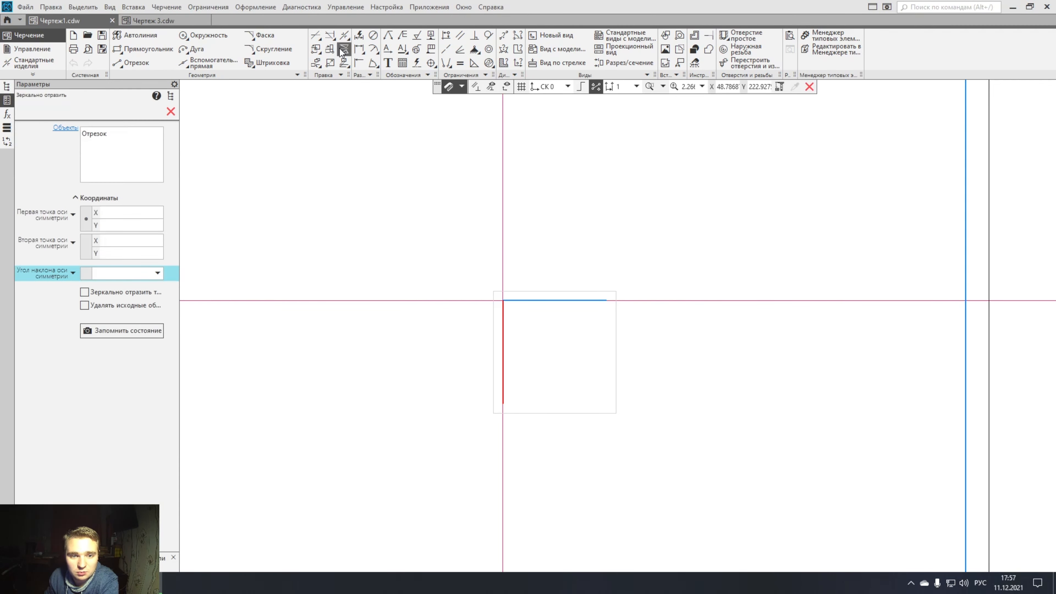
middle_click_drag(533, 307, 494, 284)
scroll(494, 285, "up", 4)
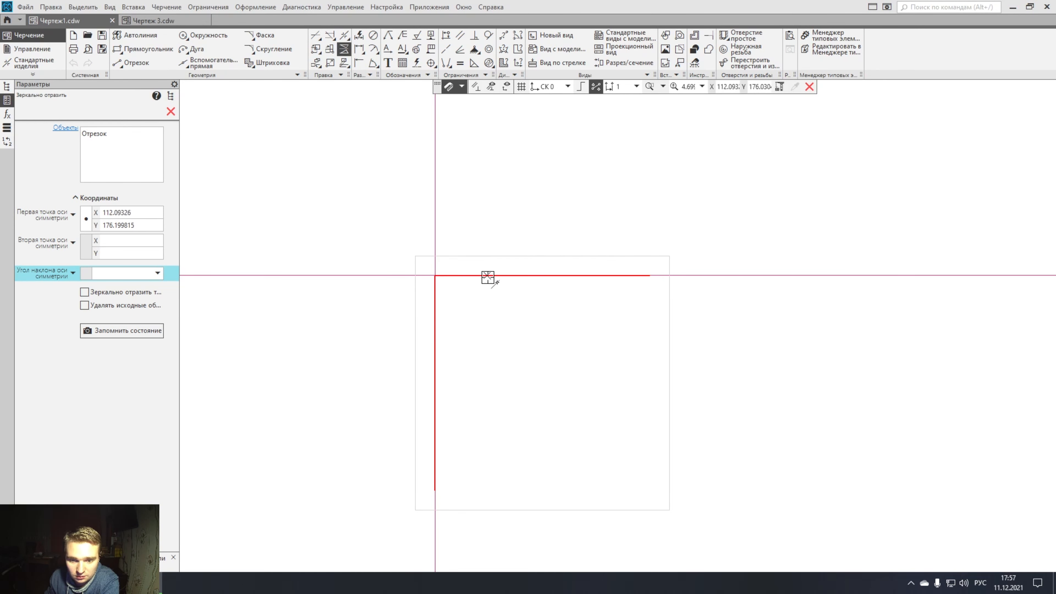
left_click(542, 275)
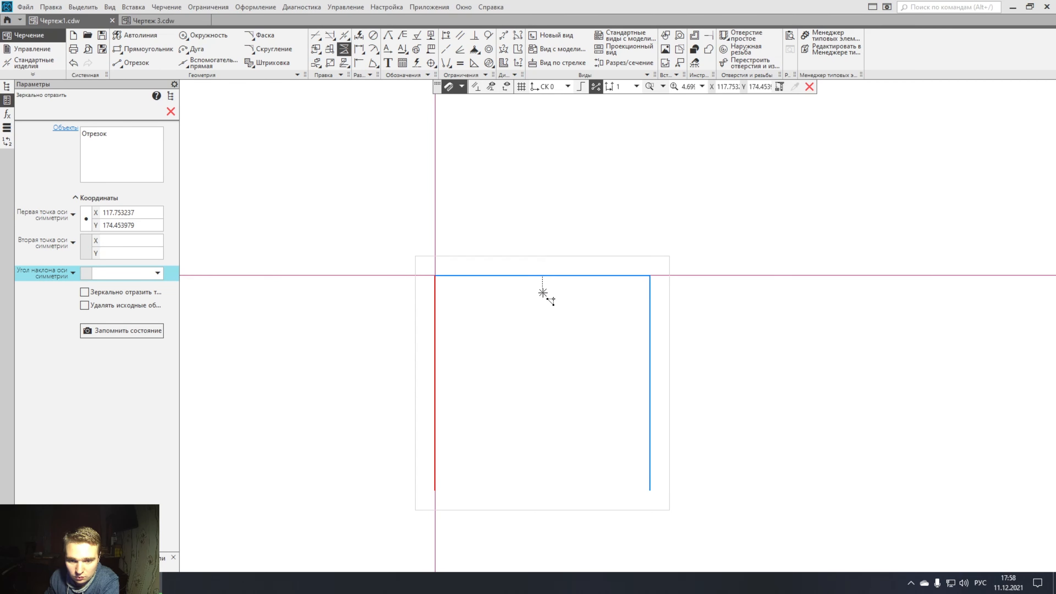
left_click(171, 112)
Mirror the upper horizontal segment about a horizontal axis through the midpoint of the right vertical segment, keeping the original.
left_click(506, 279)
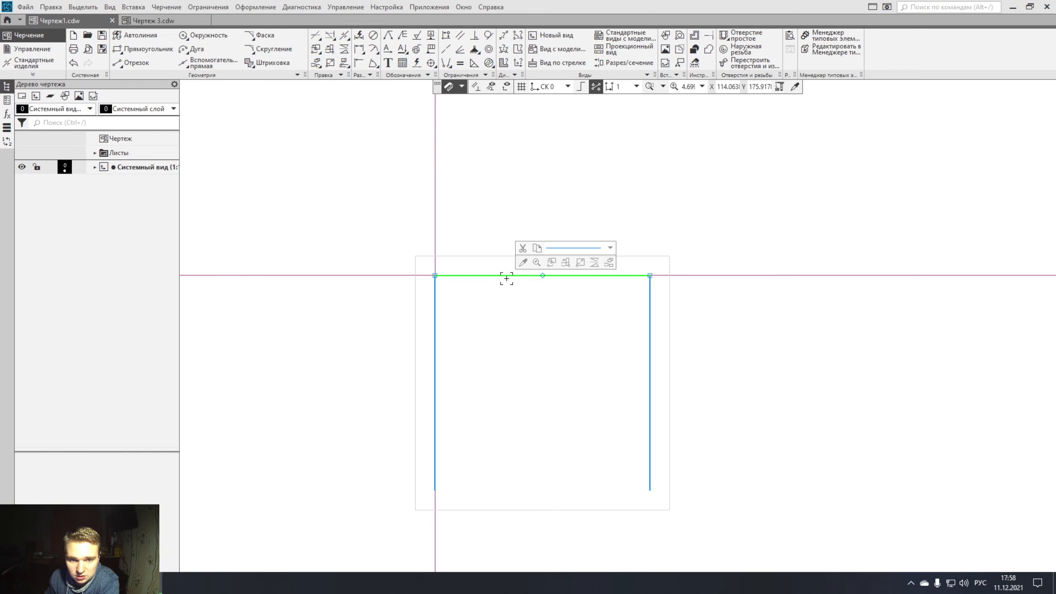
right_click(506, 278)
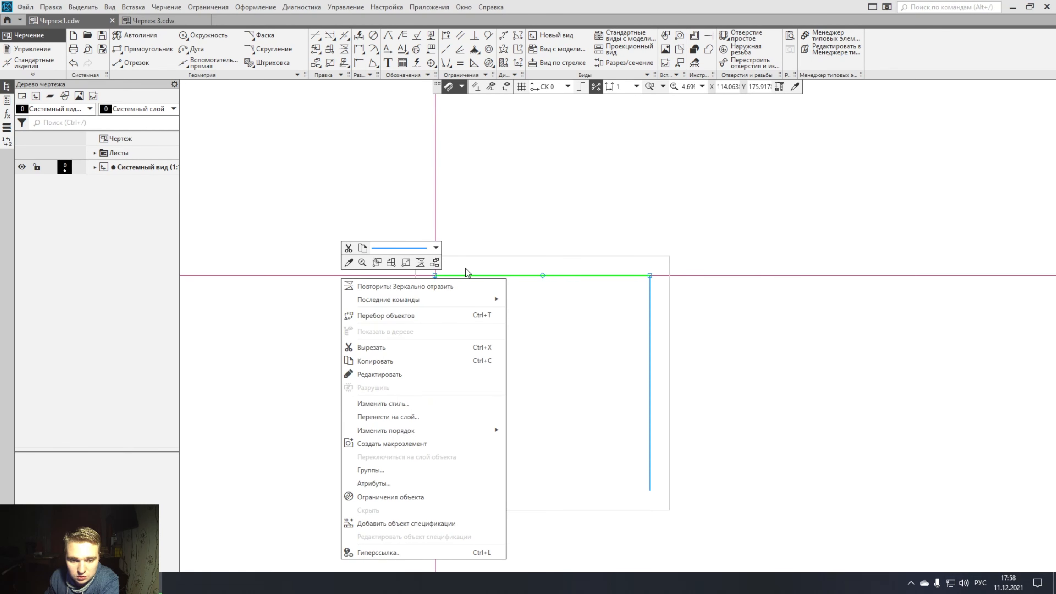
left_click(421, 285)
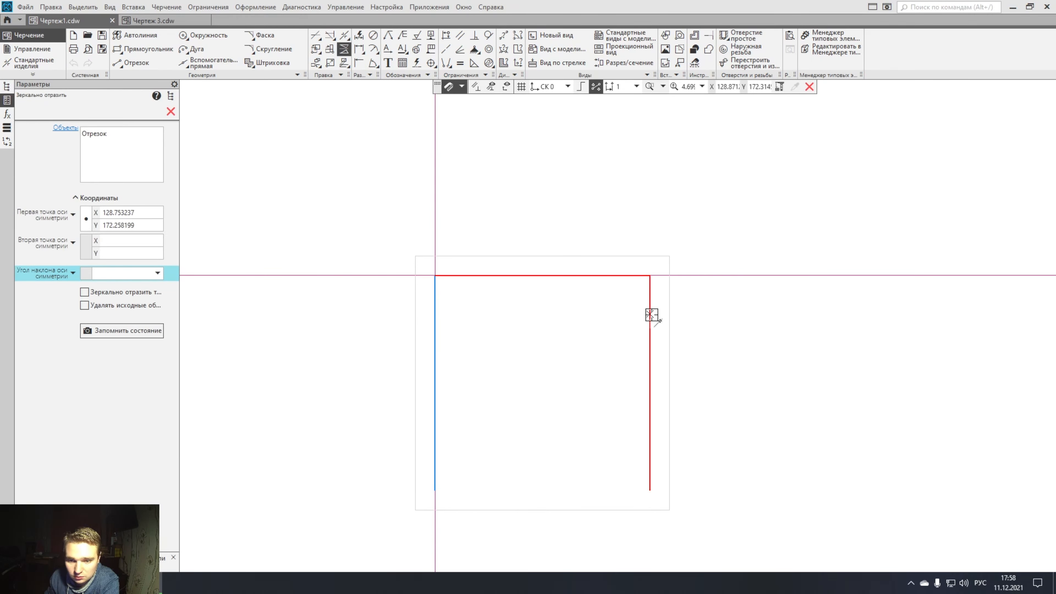
left_click(650, 383)
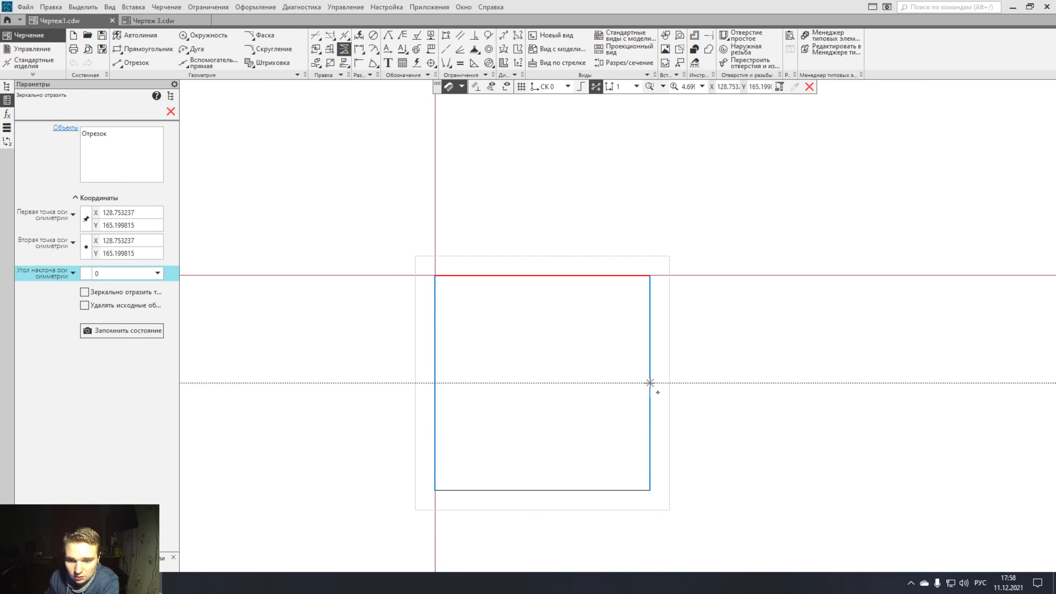
left_click(650, 383)
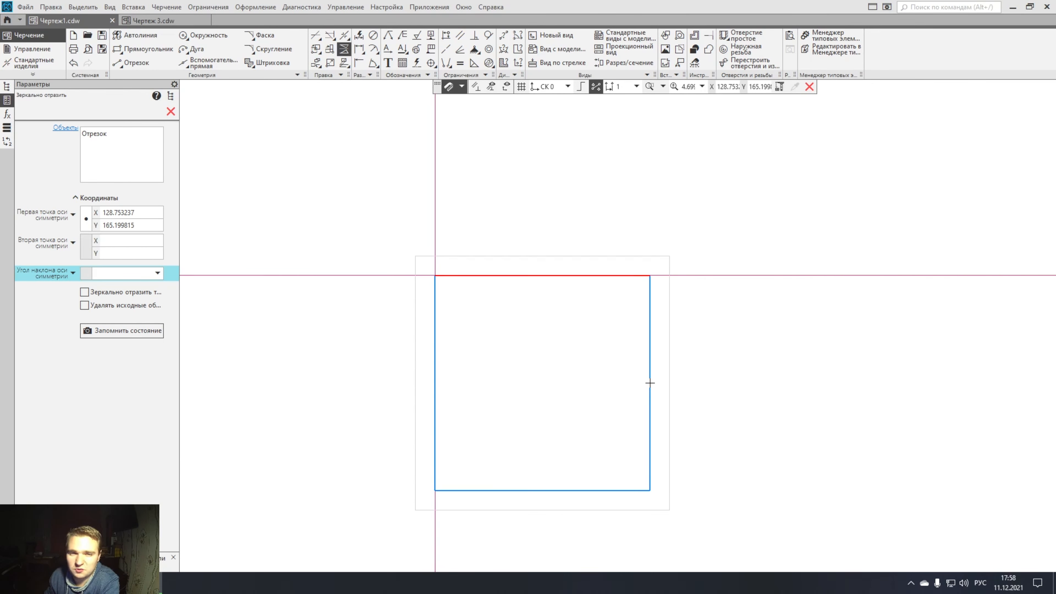
key("Escape")
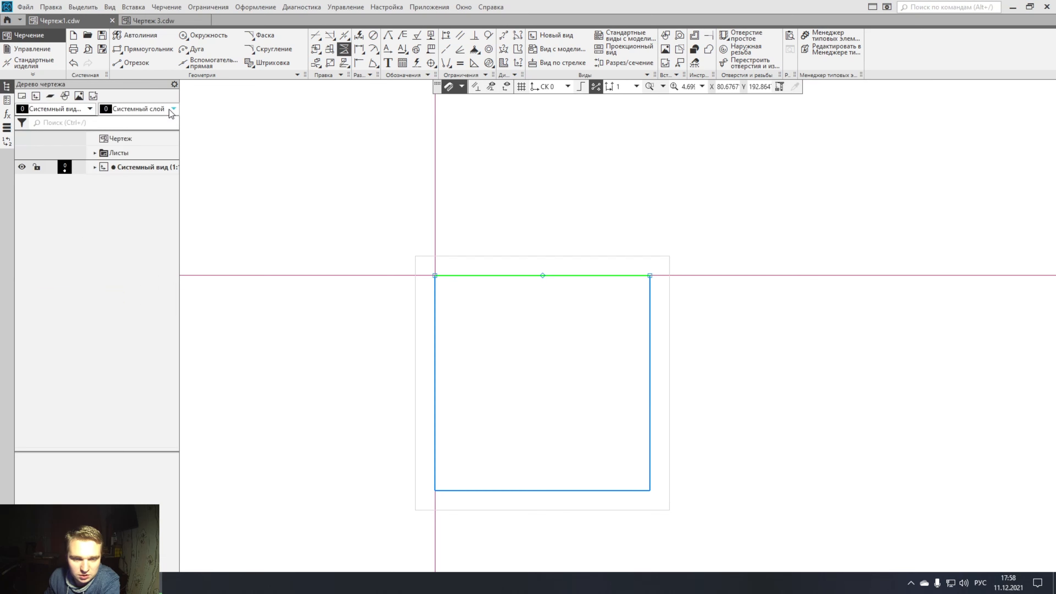
scroll(515, 307, "down", 3)
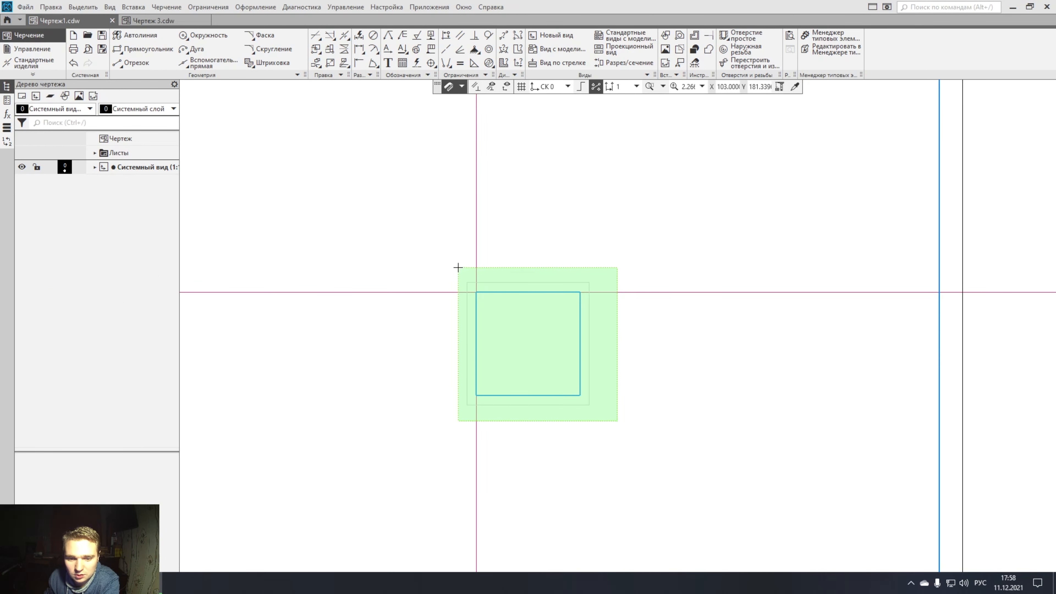
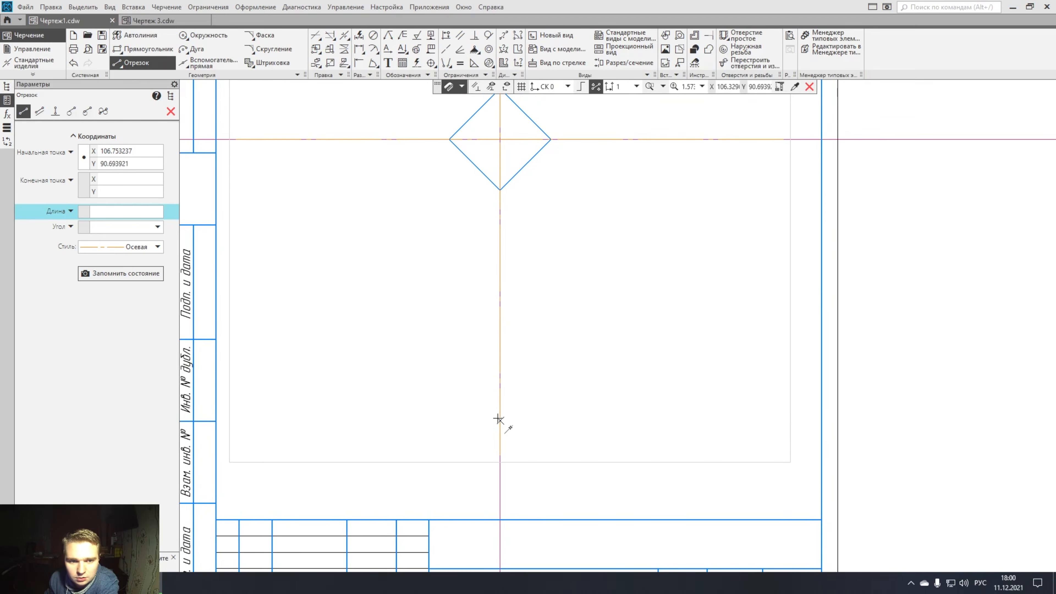
Draw two perpendicular construction lines through the rotated square's centre, passing one through the midpoint of its upper-right side.
middle_click_drag(282, 236, 285, 307)
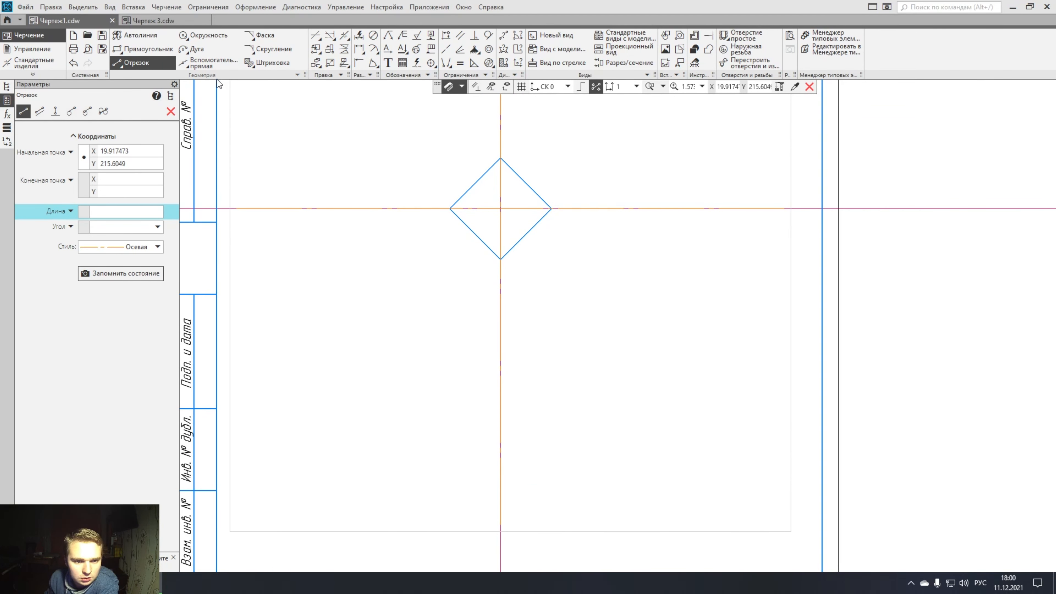
left_click(204, 67)
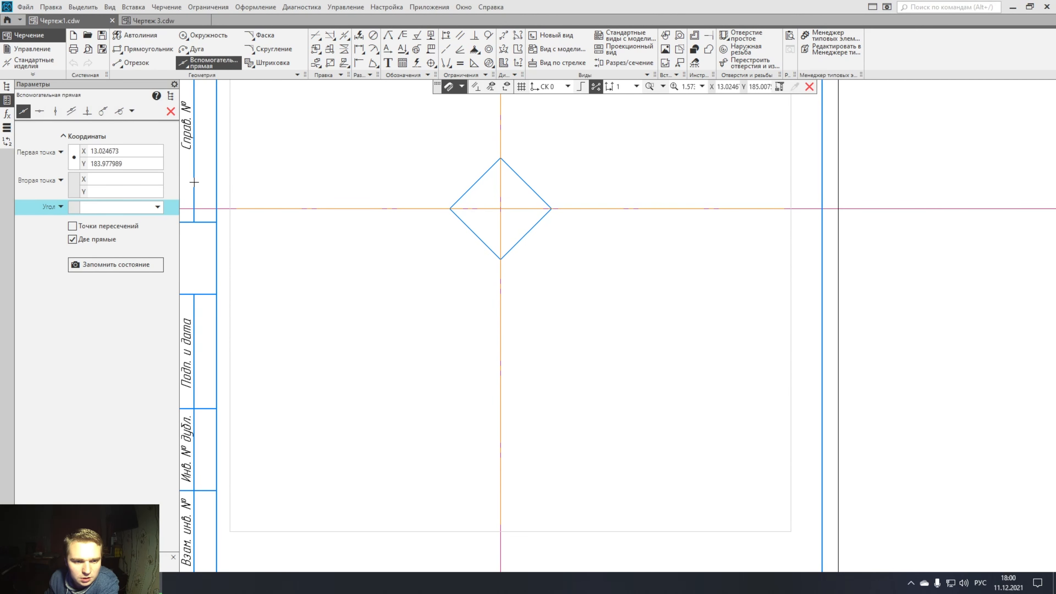
middle_click_drag(513, 209, 488, 319)
scroll(484, 319, "up", 4)
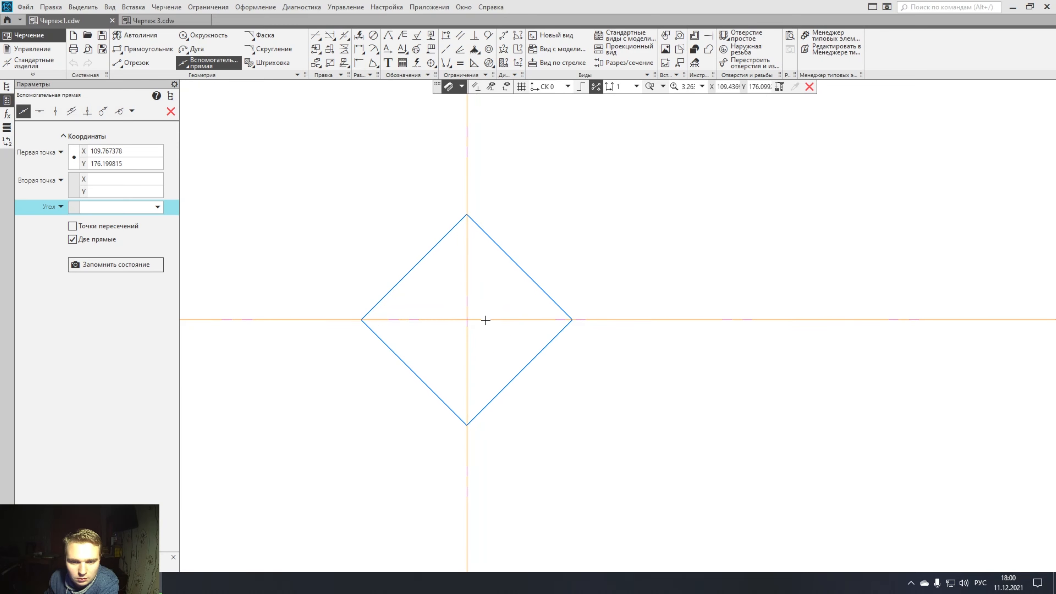
left_click(466, 320)
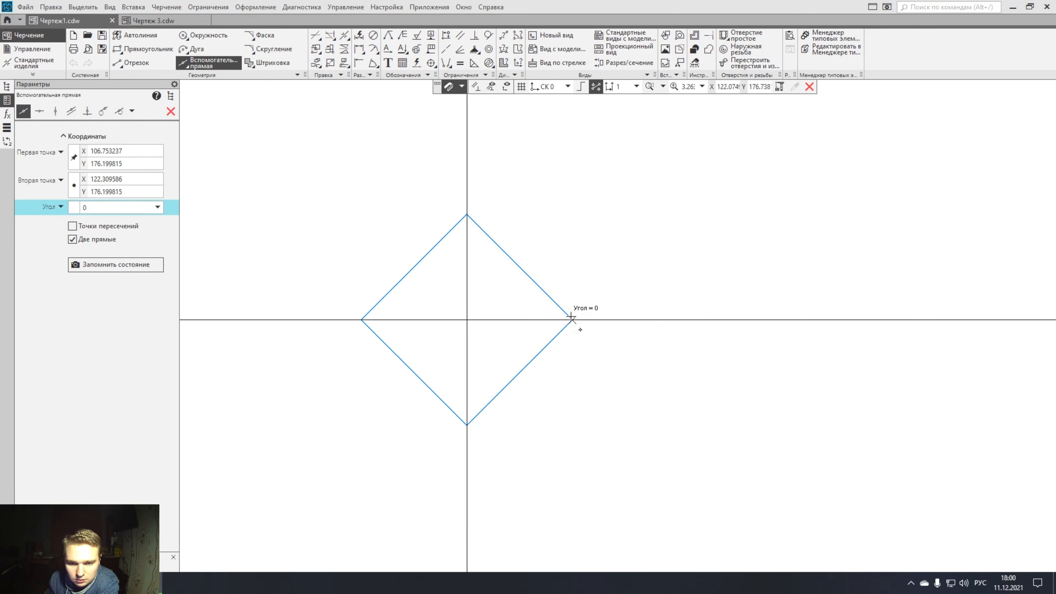
left_click(520, 265)
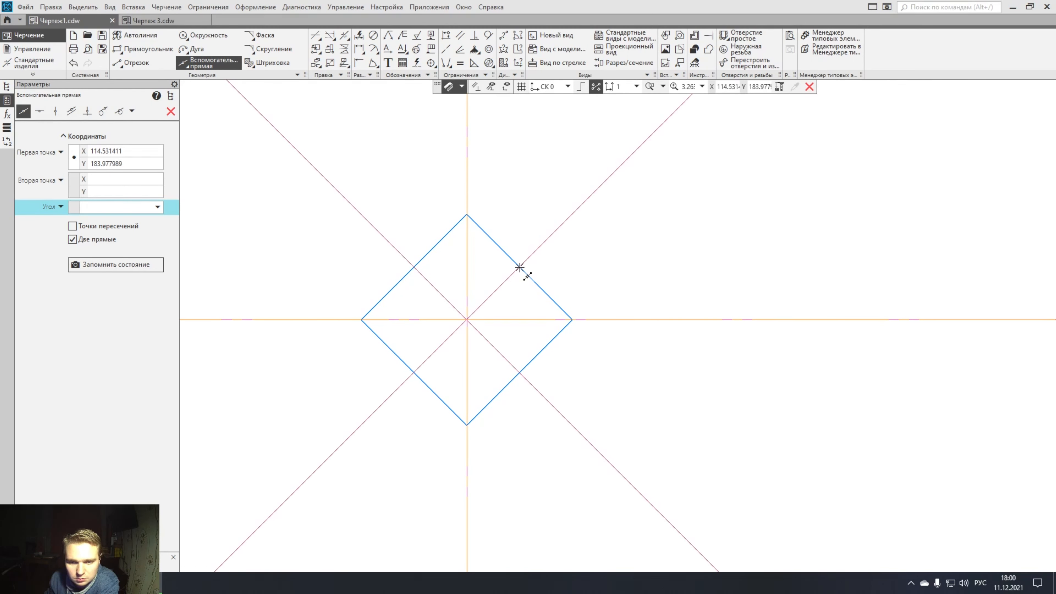
left_click(171, 112)
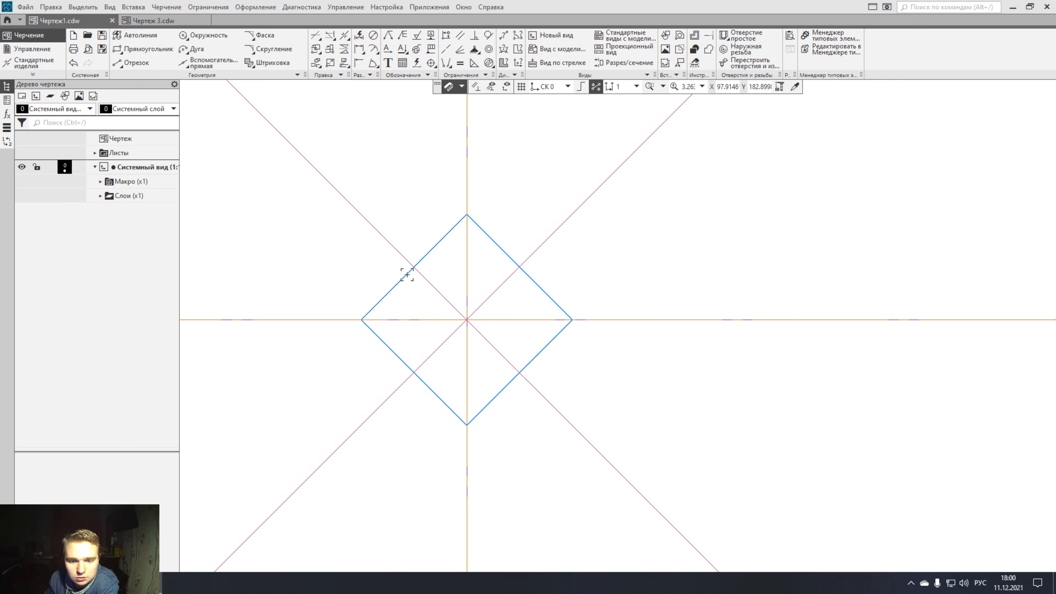
left_click(118, 66)
scroll(444, 274, "down", 6)
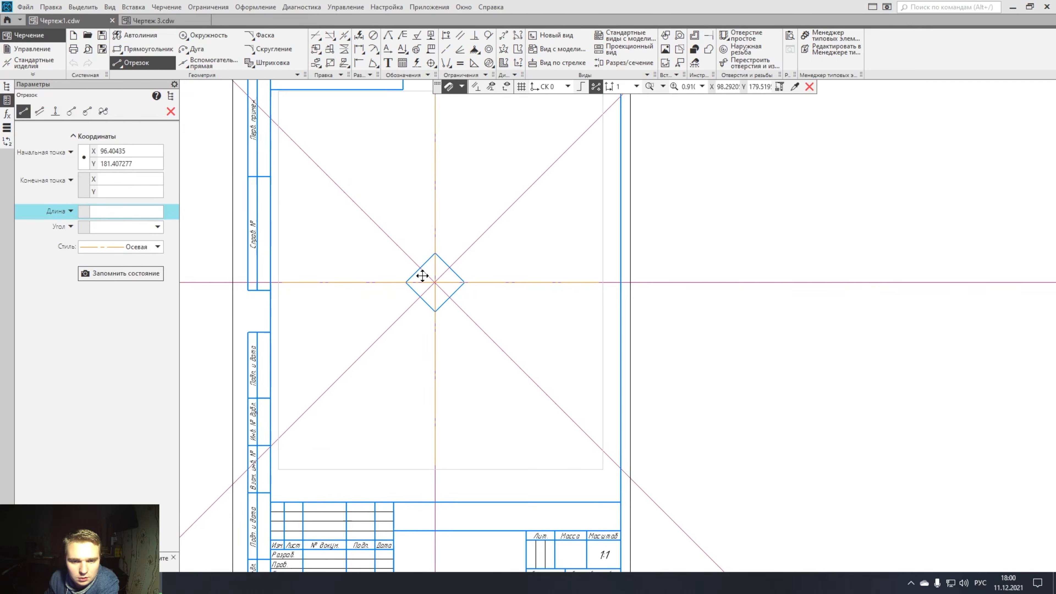
scroll(321, 436, "down", 1)
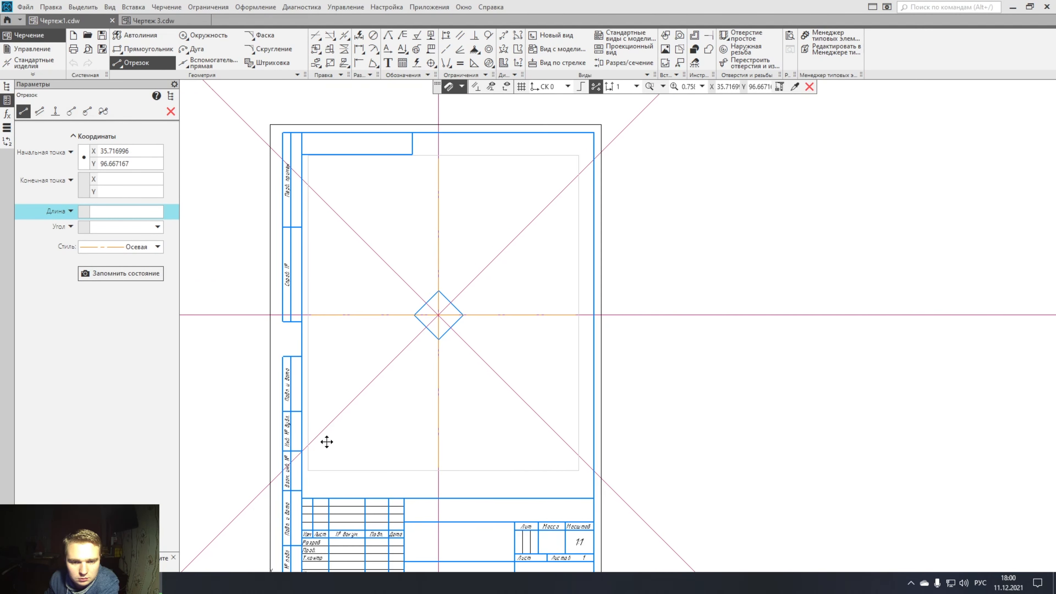
left_click(170, 112)
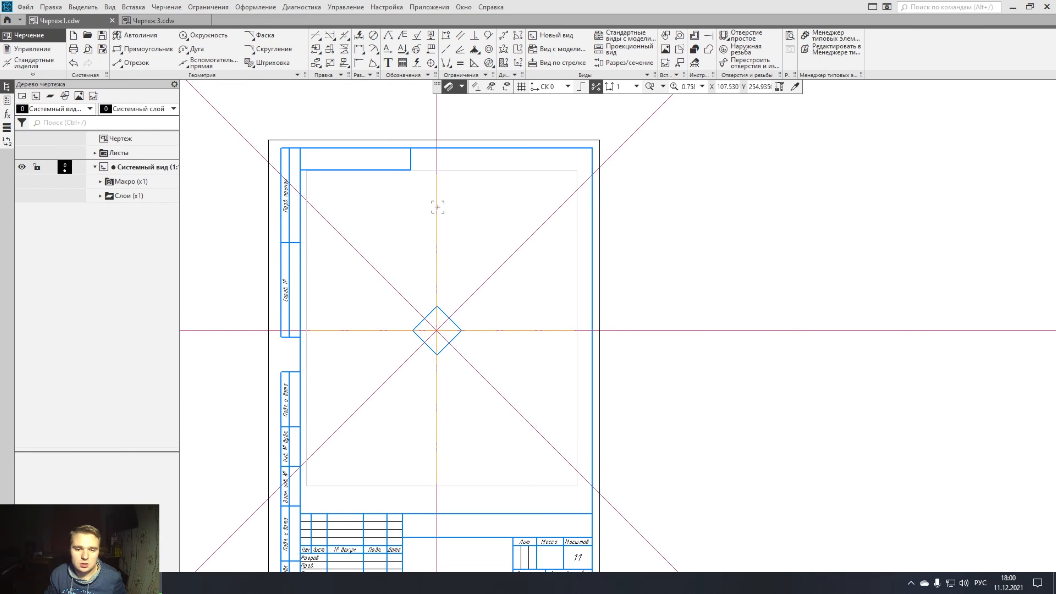
Copy the horizontal and vertical centre lines to the clipboard, using their intersection as the base point.
left_click(329, 331)
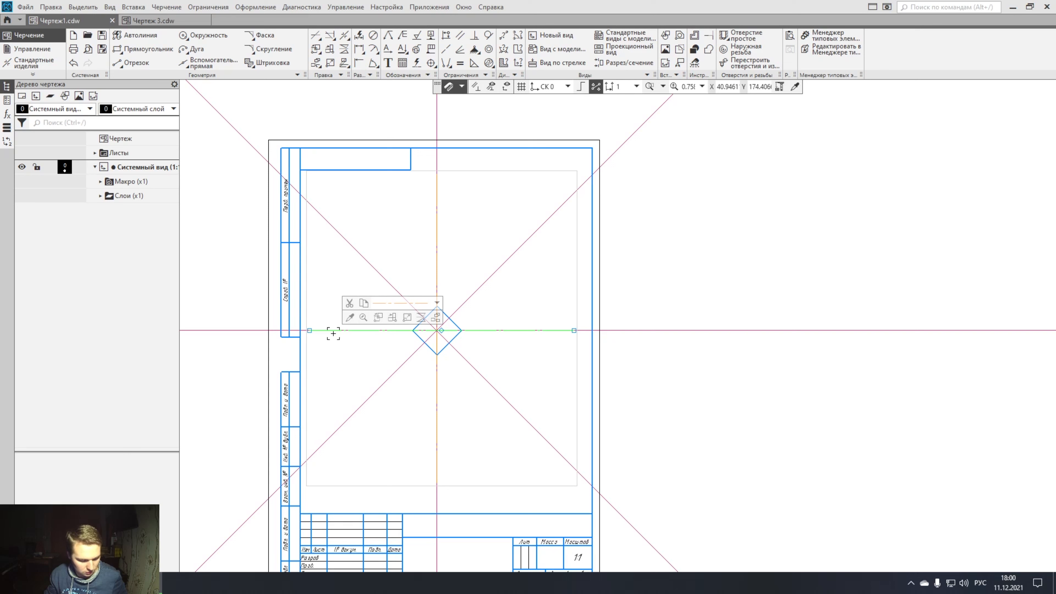
left_click(436, 230)
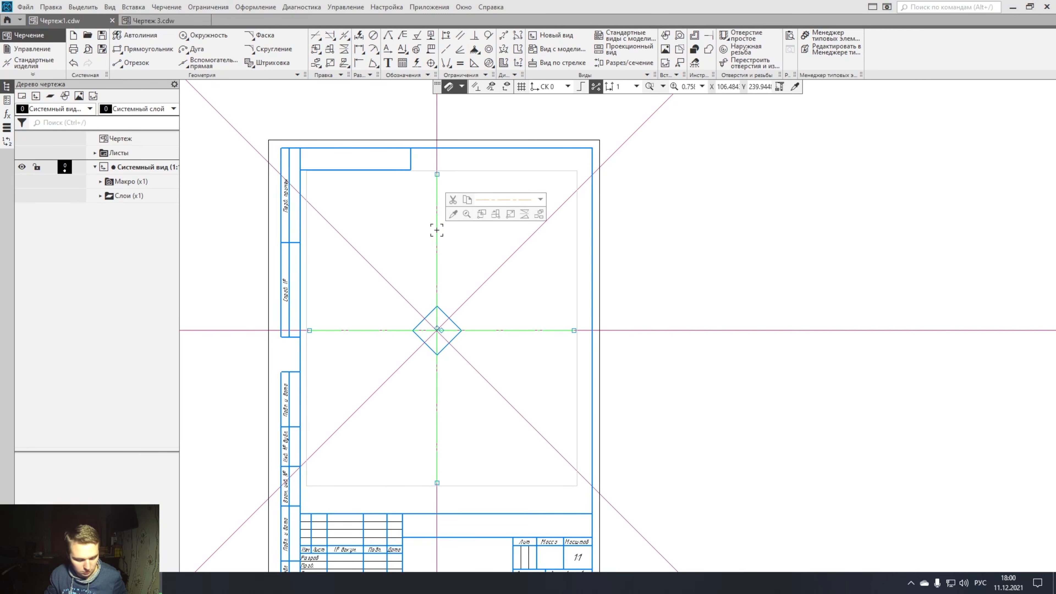
scroll(471, 344, "up", 6)
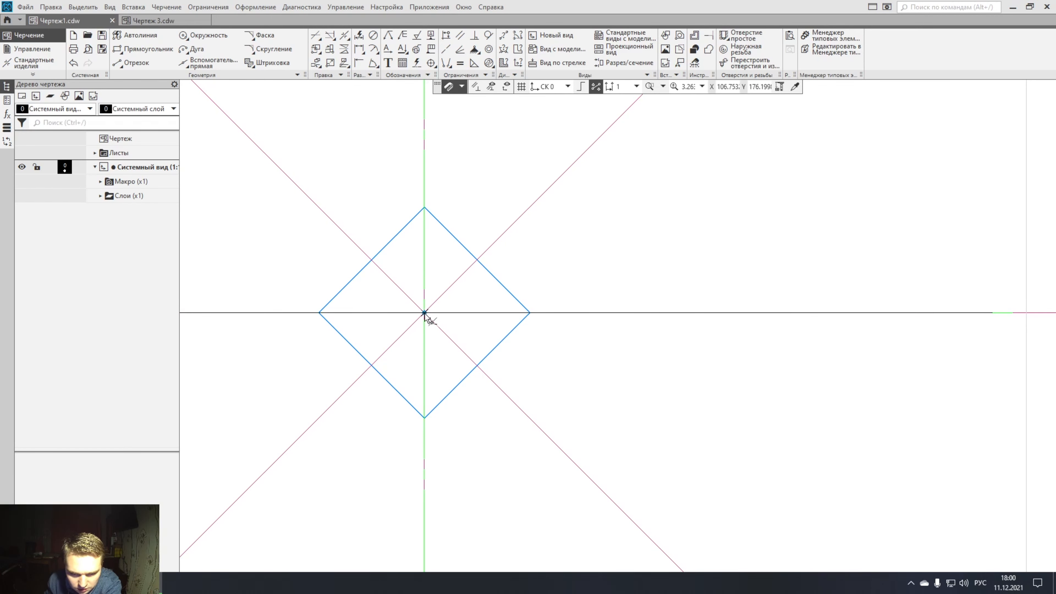
left_click(424, 311)
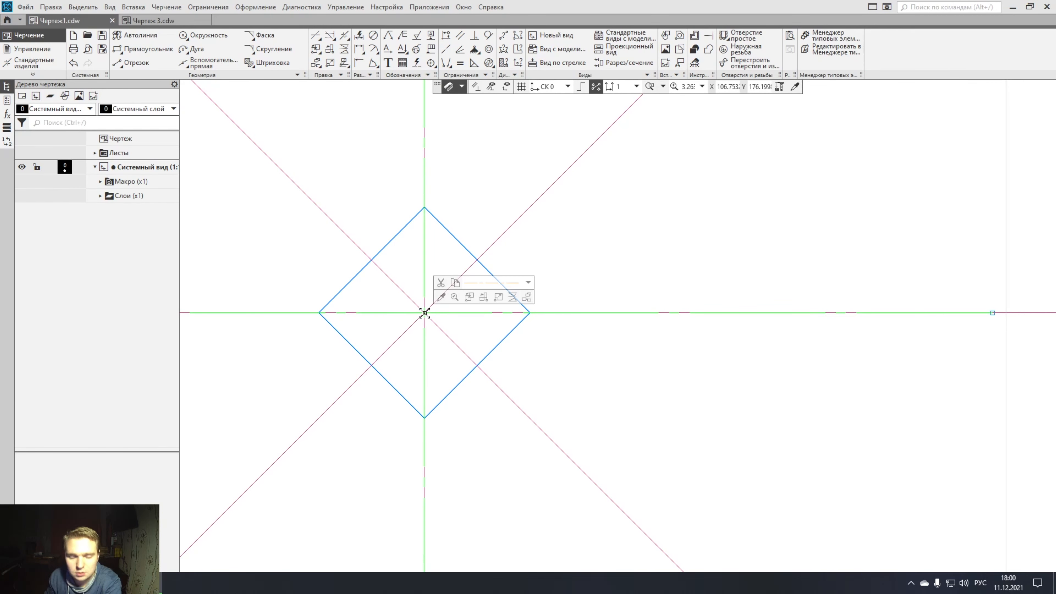
scroll(426, 313, "down", 5)
middle_click_drag(427, 313, 476, 308)
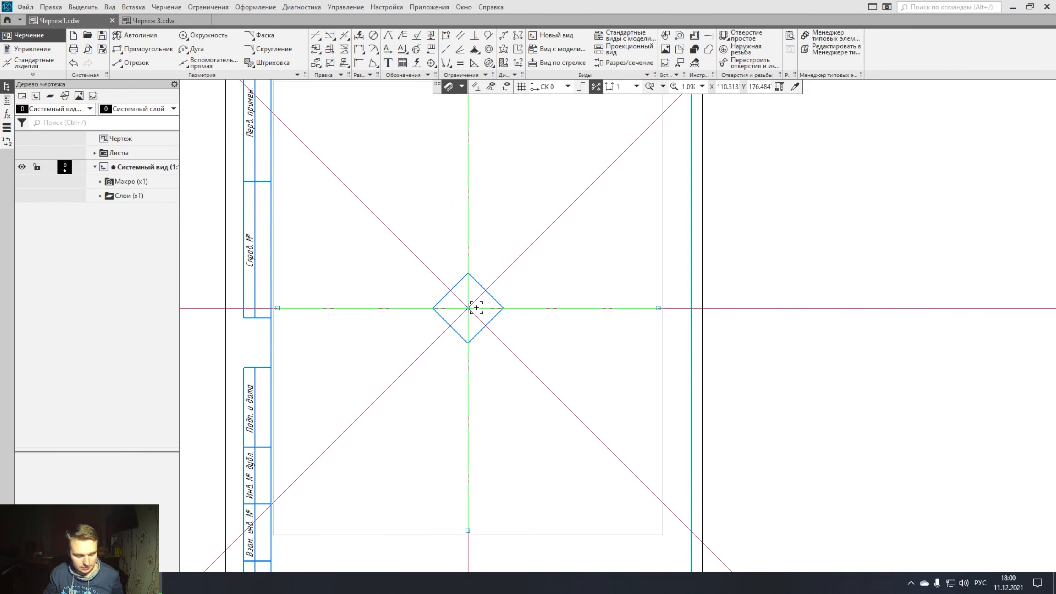
key("ctrl+c")
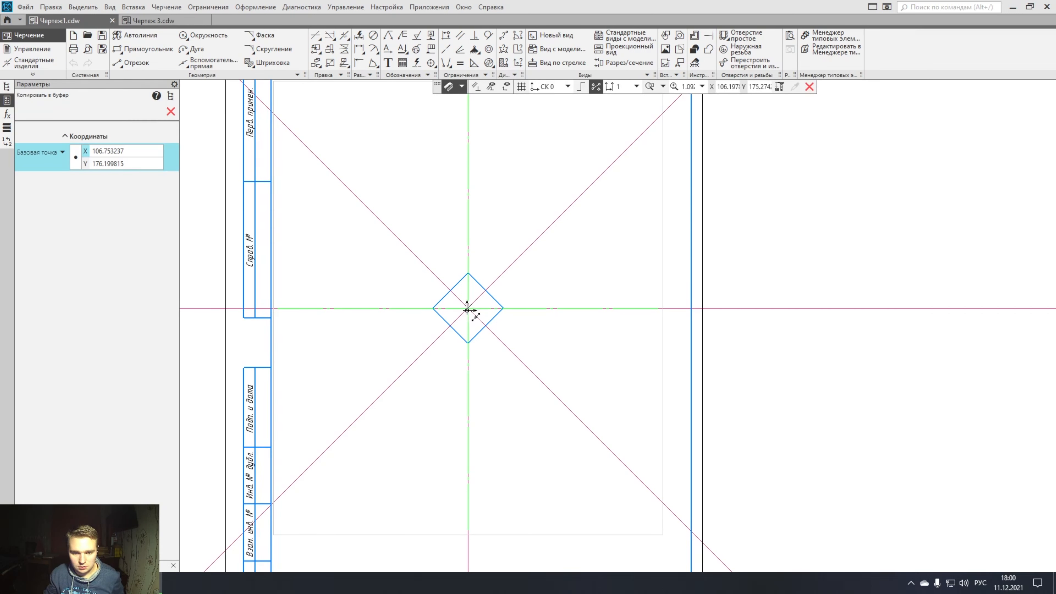
left_click(476, 317)
Paste the copied centre lines at the square's centre with a rotation angle of -45°.
key("ctrl+v")
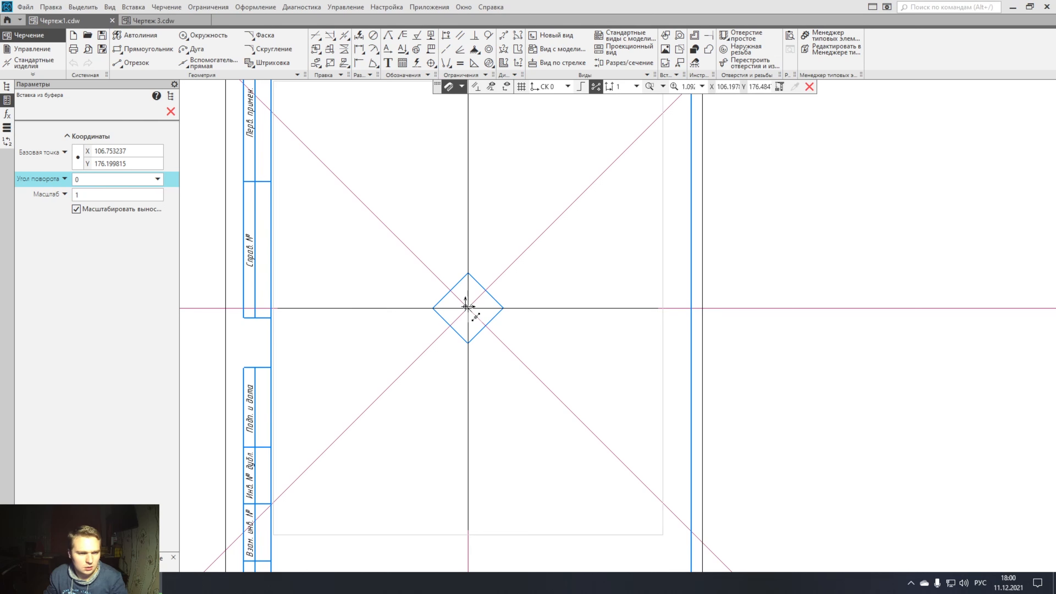
left_click(158, 180)
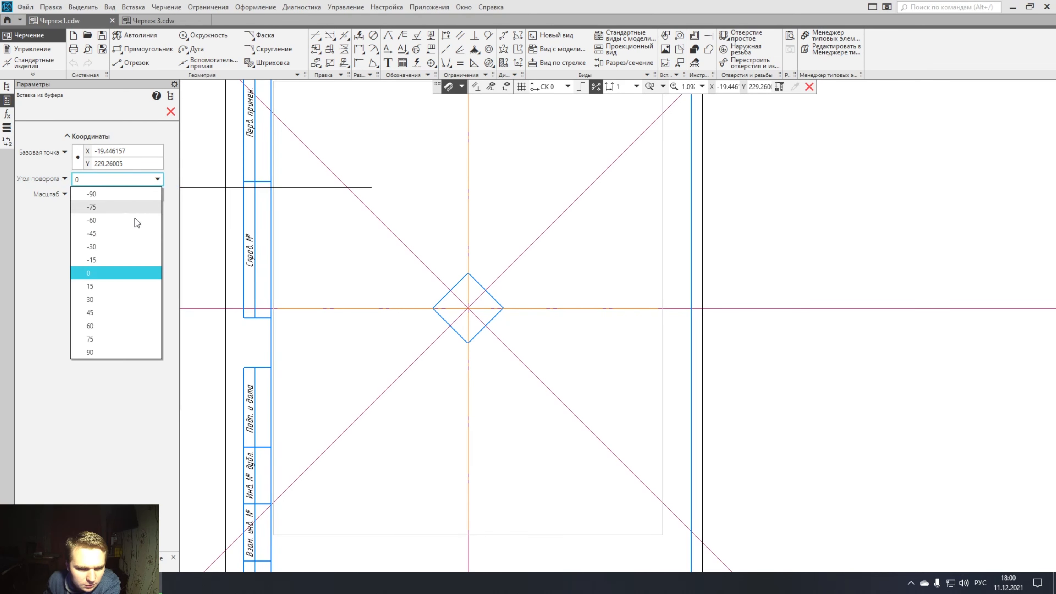
left_click(129, 233)
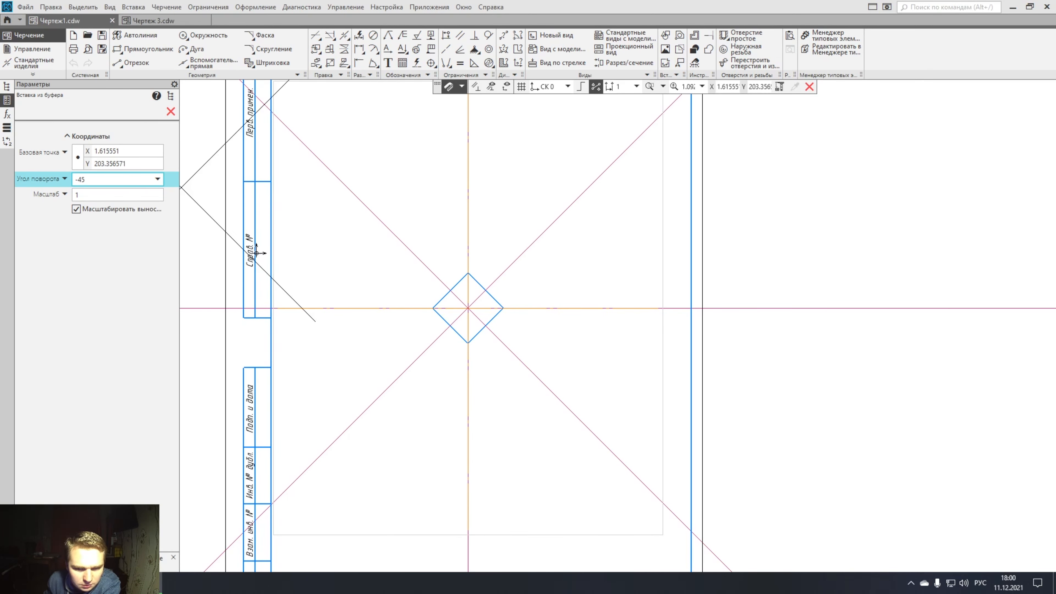
left_click(469, 314)
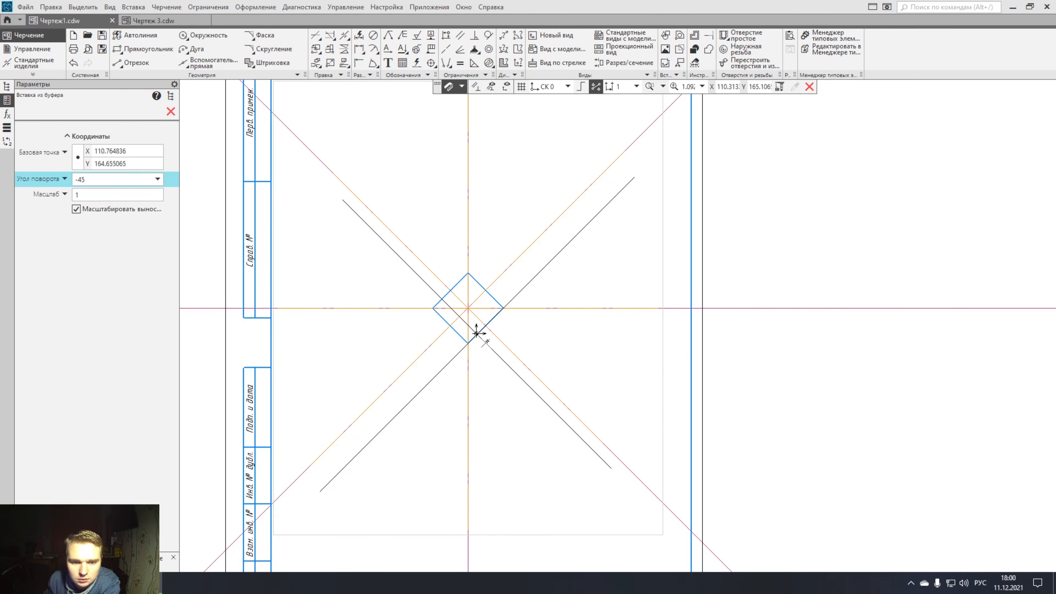
left_click(171, 112)
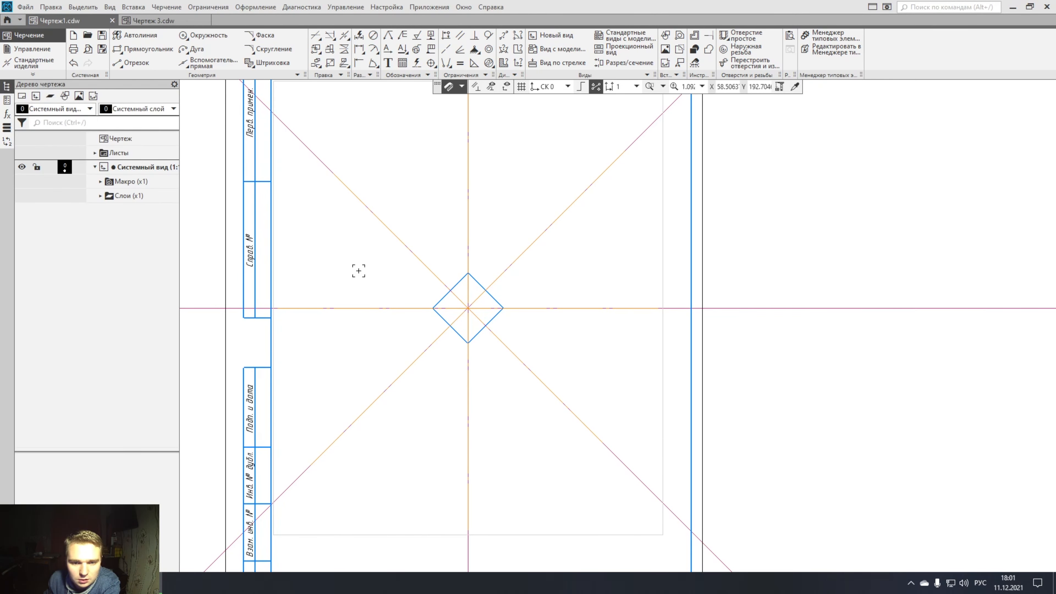
Delete the vertical, horizontal and both diagonal construction lines, leaving the centre lines in place.
mouse_move(356, 271)
middle_mouse_down()
mouse_move(363, 328)
mouse_move(455, 331)
mouse_move(418, 380)
middle_mouse_up()
scroll(360, 333, "down", 1)
scroll(421, 377, "down", 6)
left_click(353, 297)
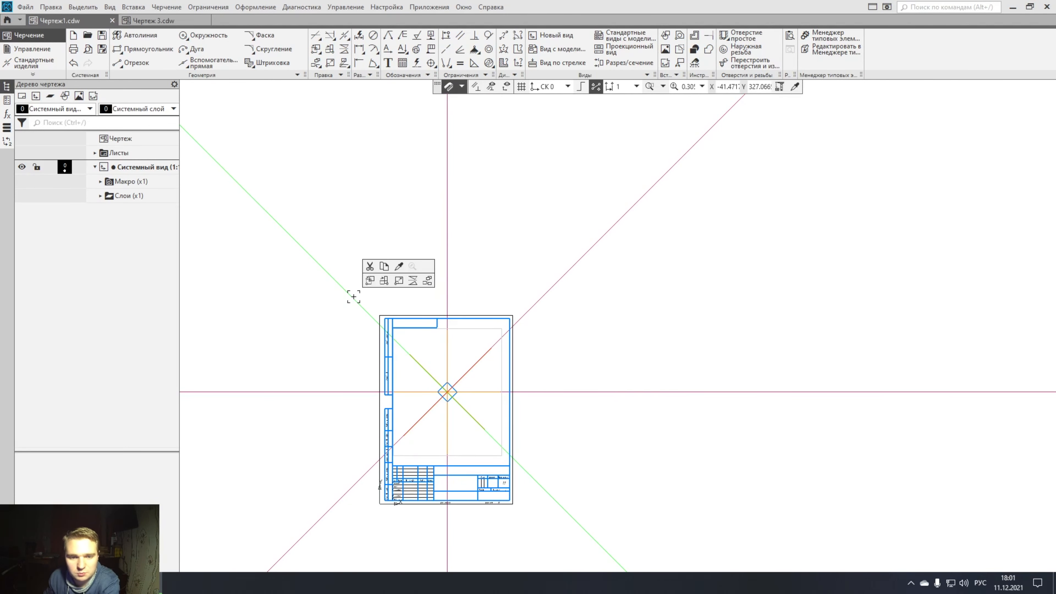
left_click(447, 249)
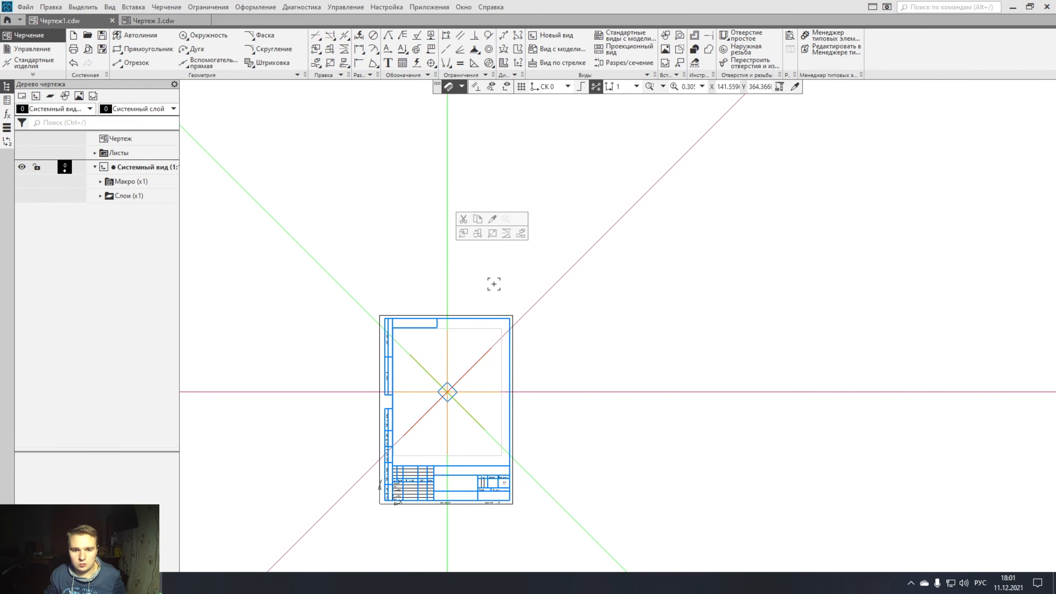
left_click(539, 298)
left_click(569, 391)
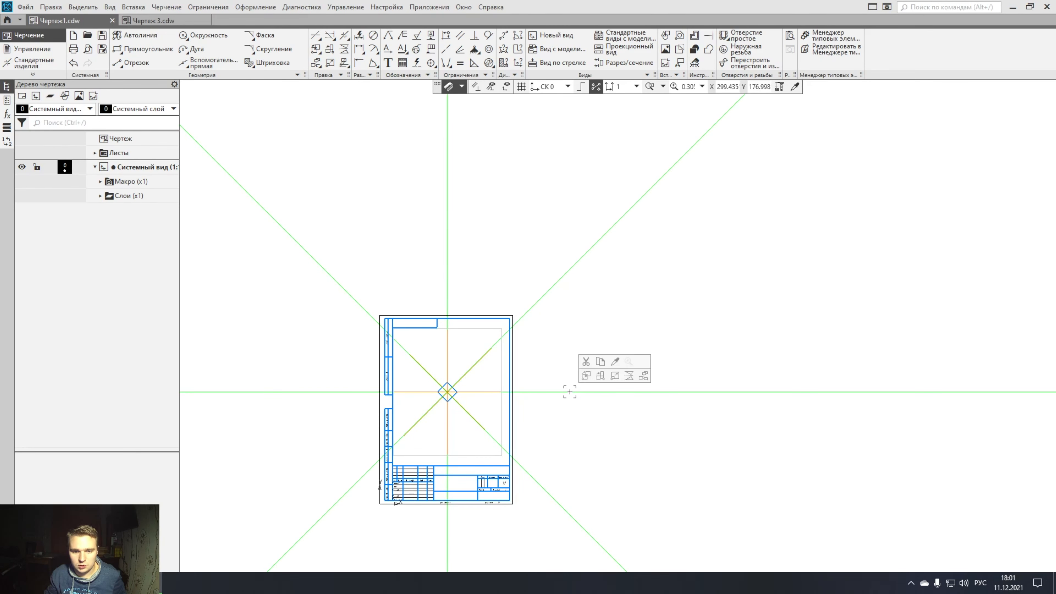
key("Delete")
Draw a circle of diameter 62 mm in the centre-line style, without axes, centred on the rotated square.
scroll(475, 407, "up", 4)
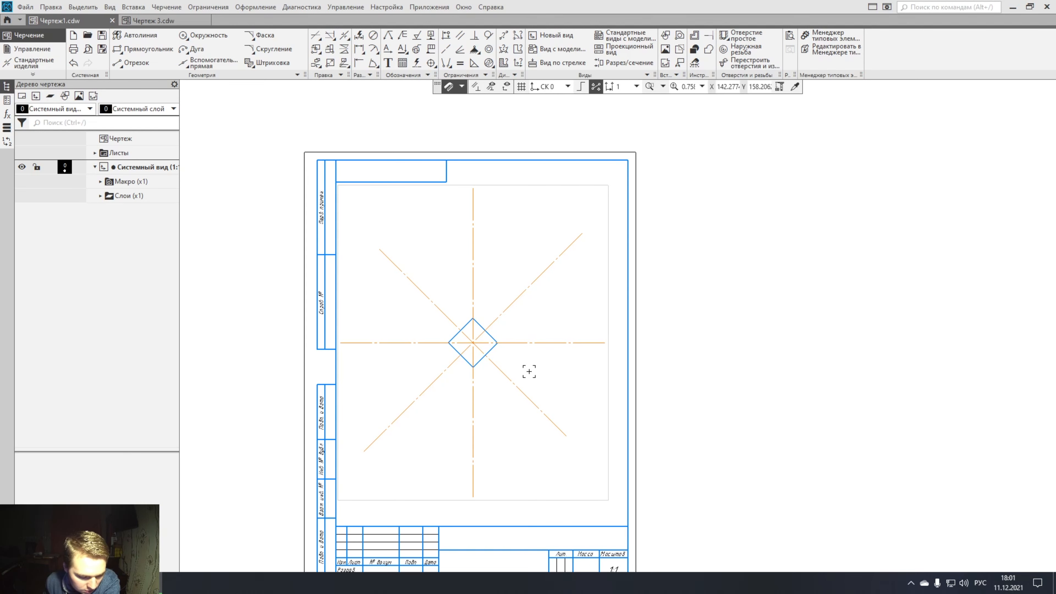
scroll(529, 372, "up", 1)
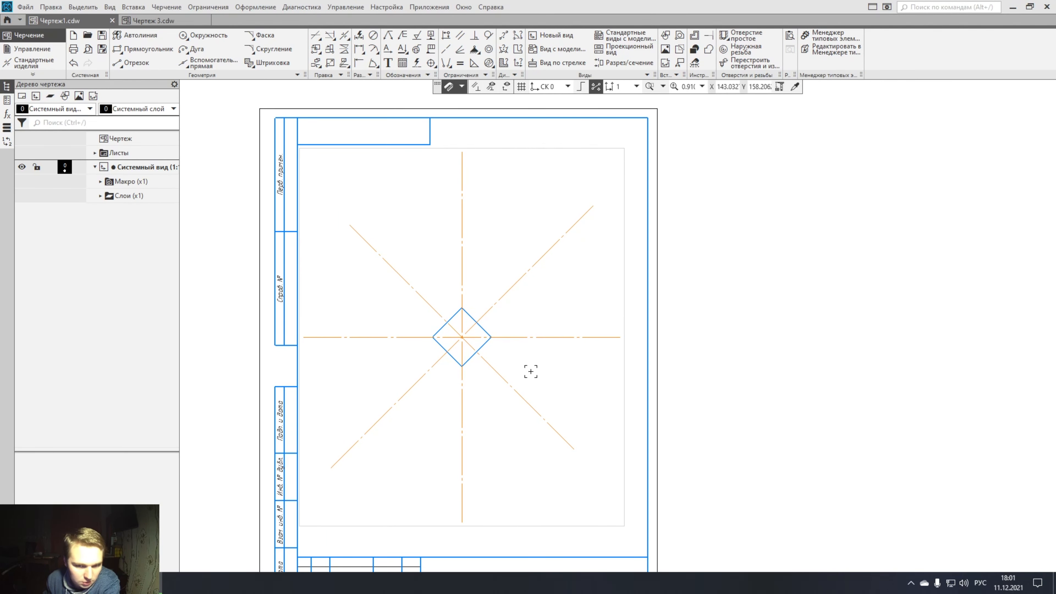
middle_click_drag(535, 368, 609, 370)
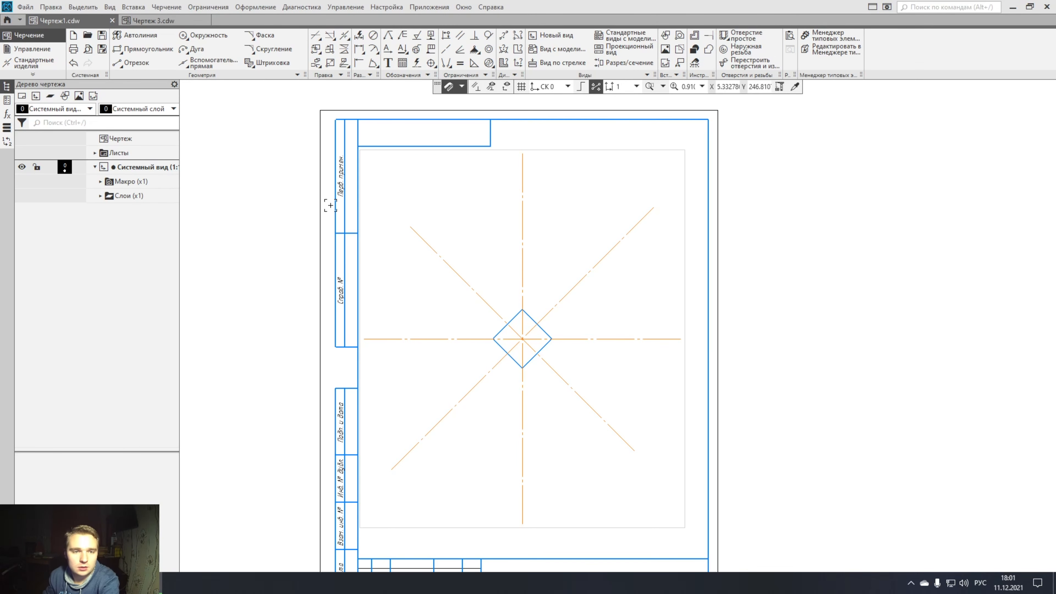
left_click(205, 37)
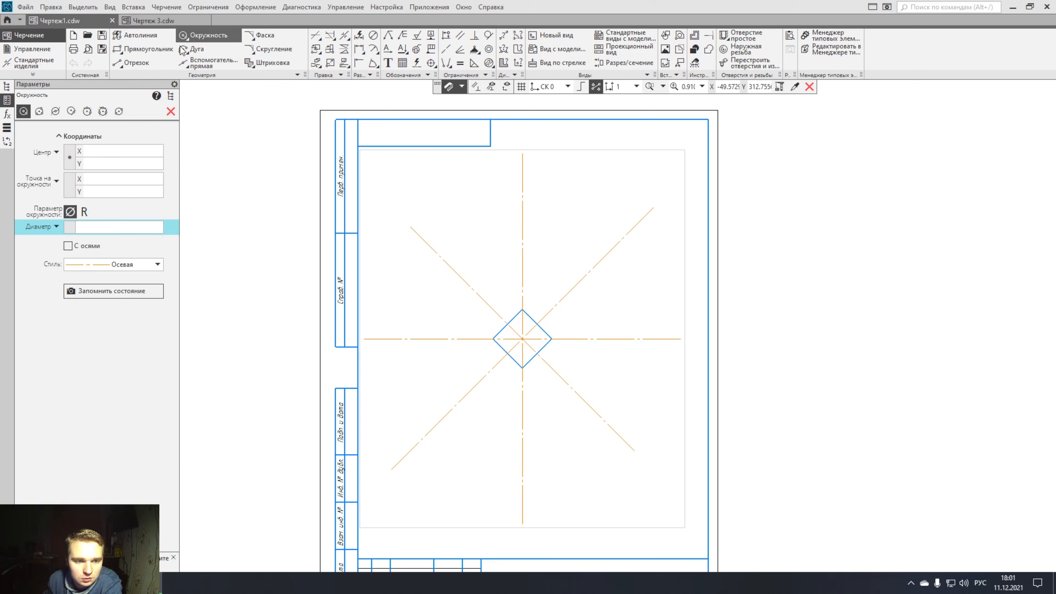
left_click(108, 228)
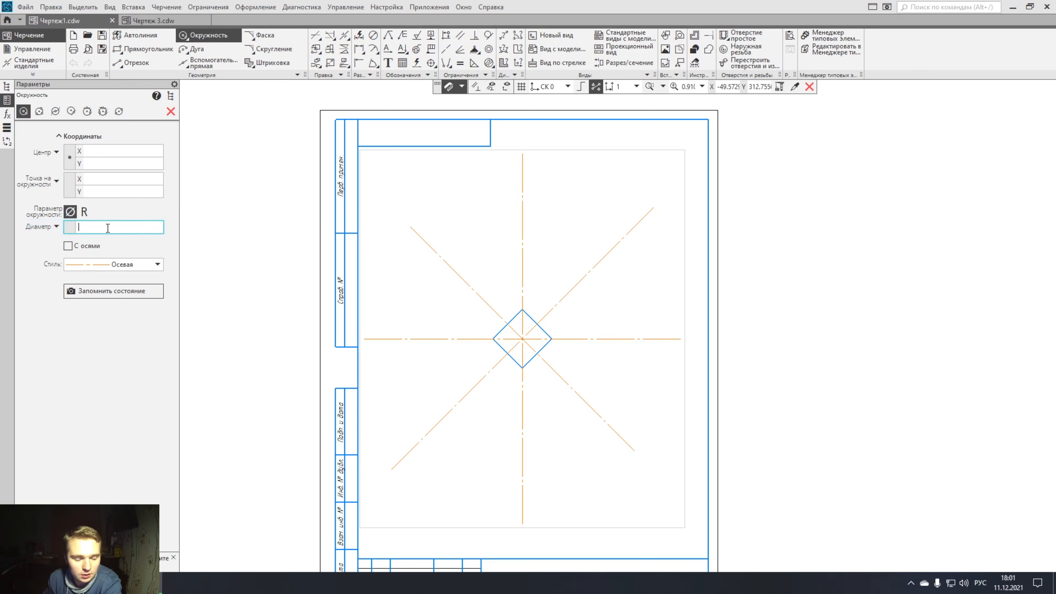
type("62")
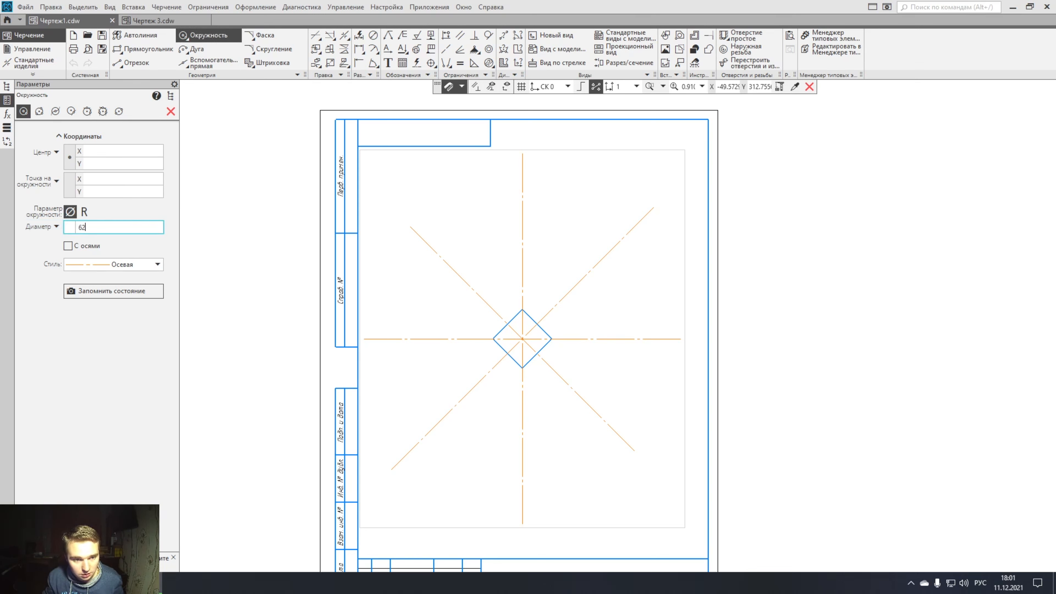
left_click(68, 246)
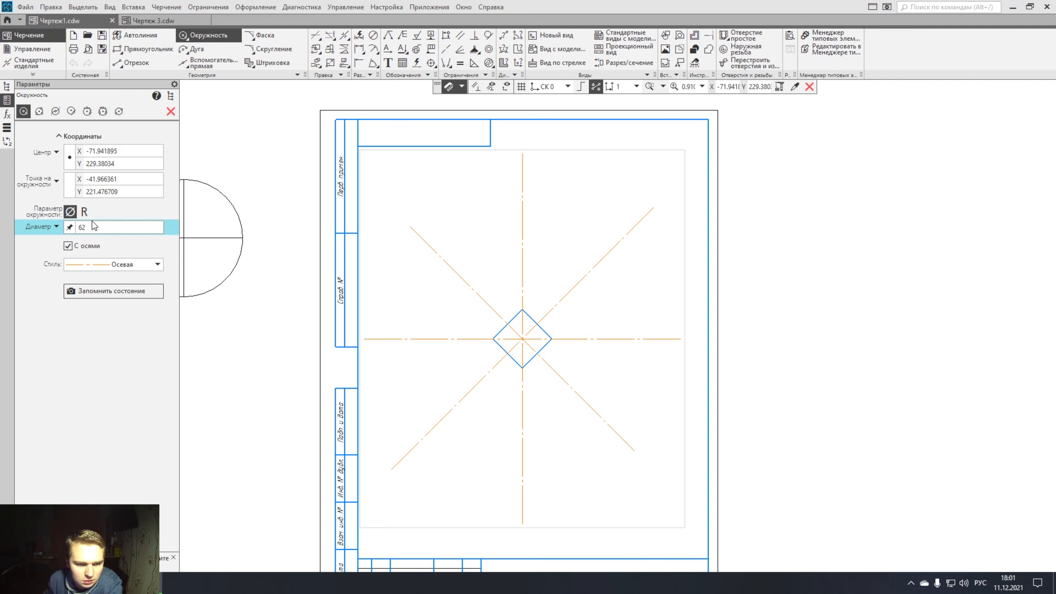
left_click(67, 246)
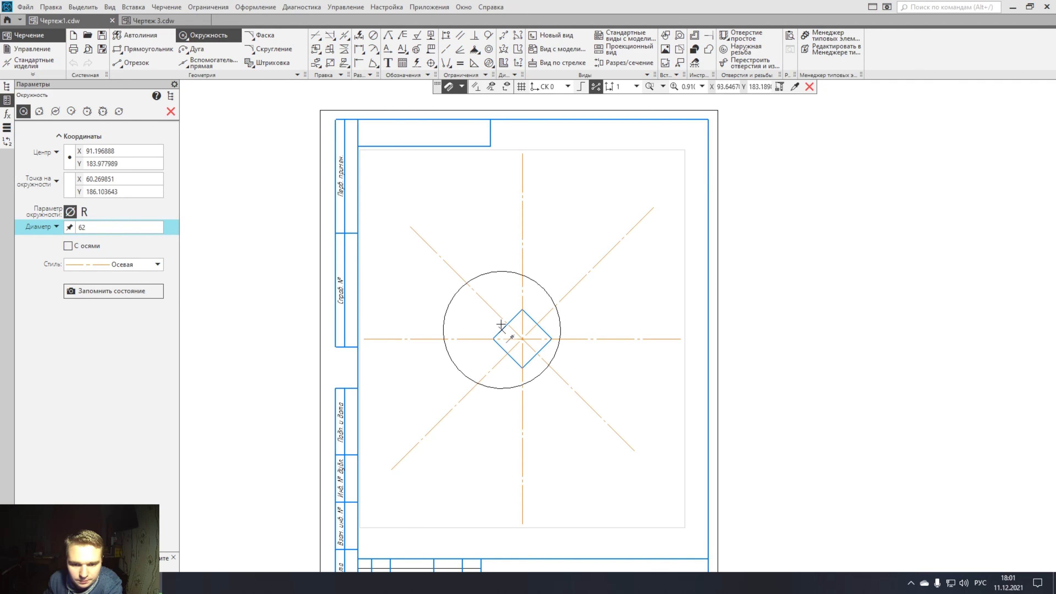
left_click(522, 338)
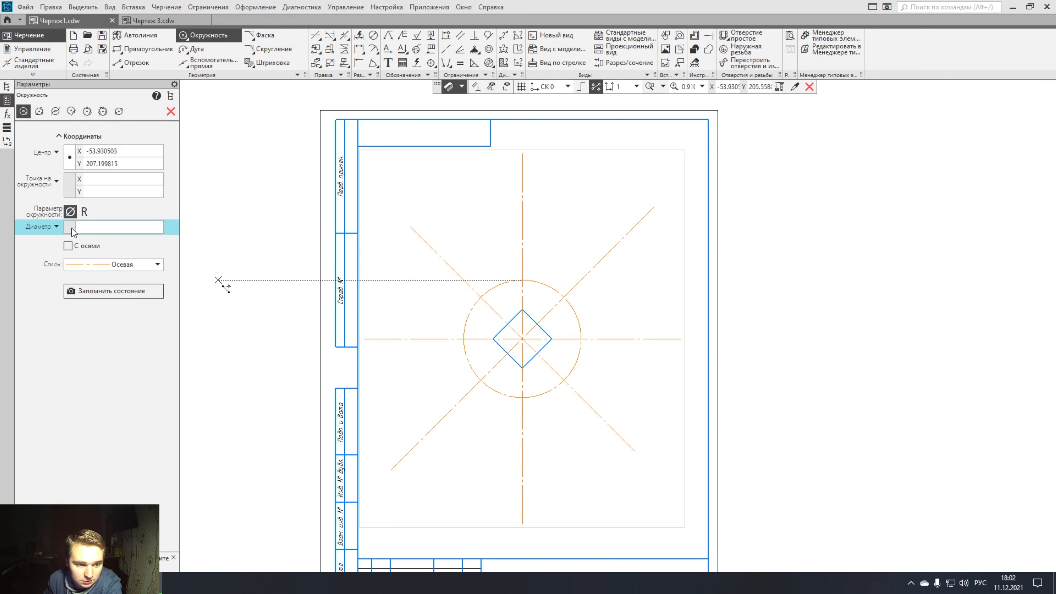
Draw a circle of diameter 10 mm where the vertical centre line crosses the lower side of the 62 mm circle.
left_click(88, 228)
type("10")
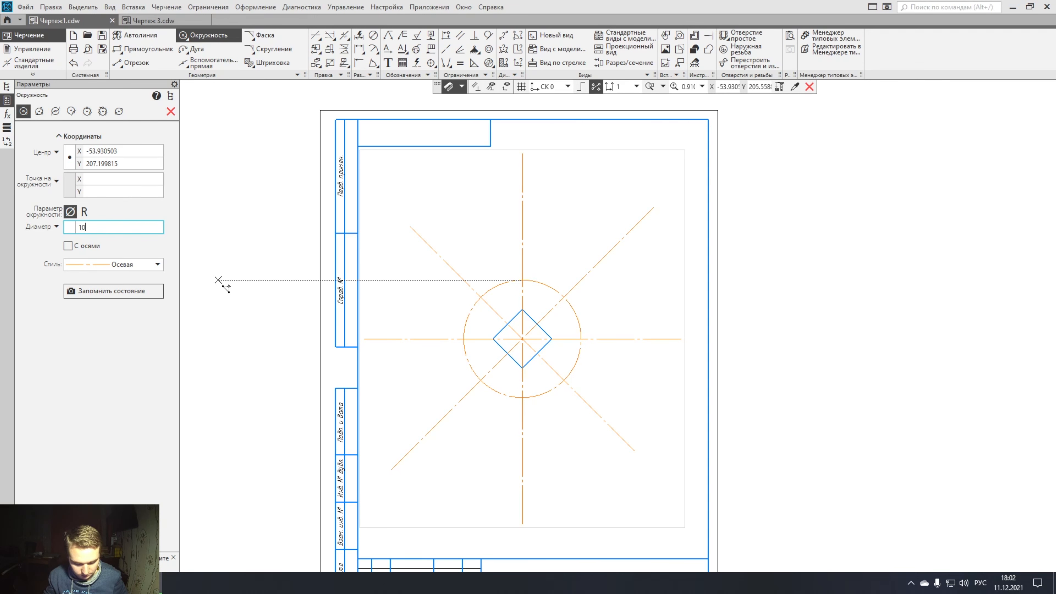
left_click(68, 229)
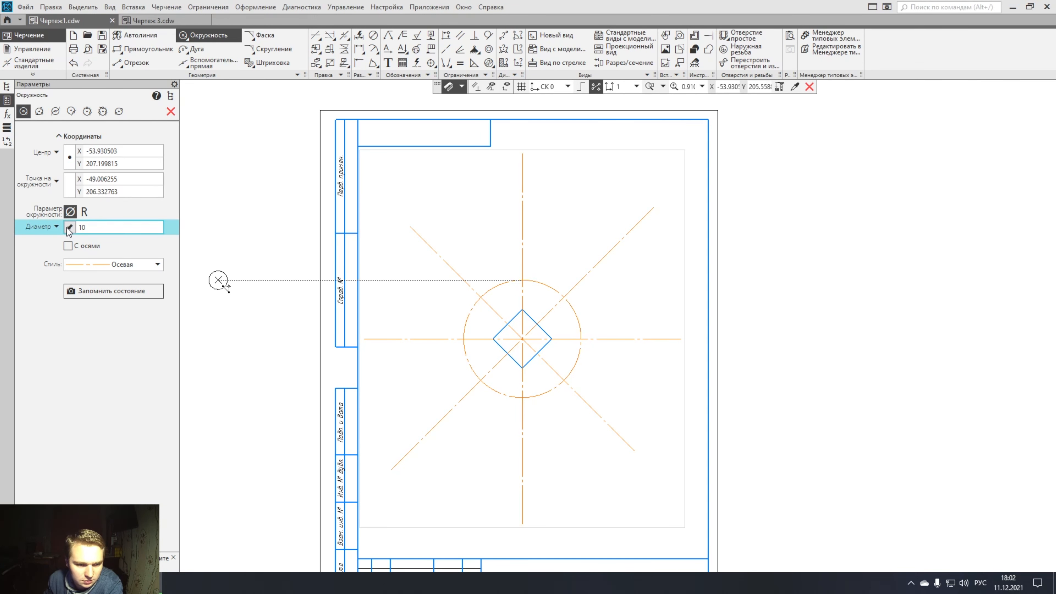
middle_click_drag(516, 371, 500, 345)
scroll(506, 370, "up", 4)
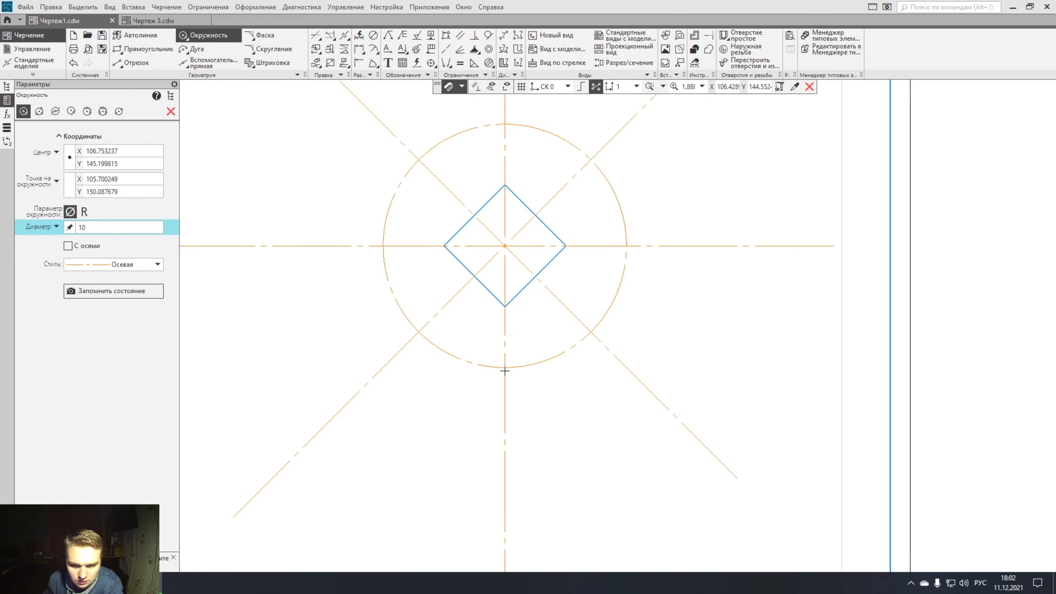
left_click(512, 377)
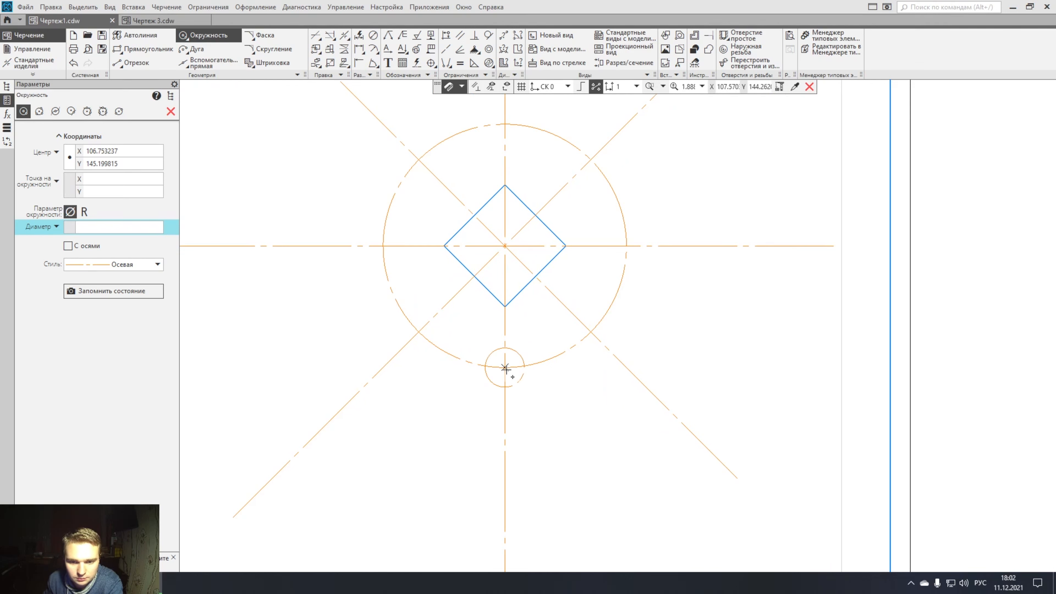
left_click(171, 111)
Mirror the 10 mm circle about the horizontal centre line, keeping the original.
left_click(516, 355)
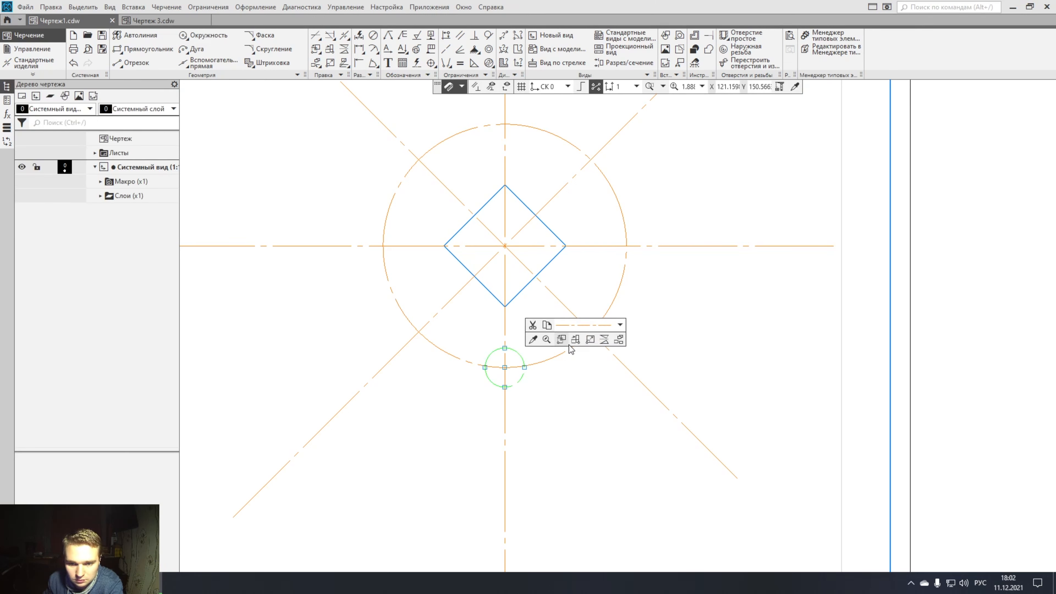
left_click(604, 340)
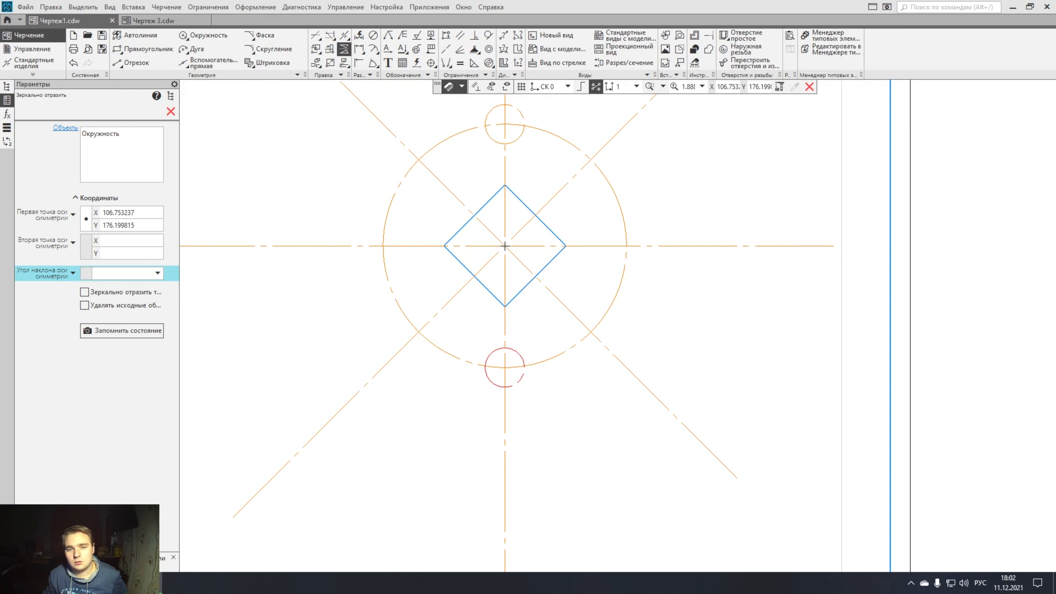
left_click(171, 111)
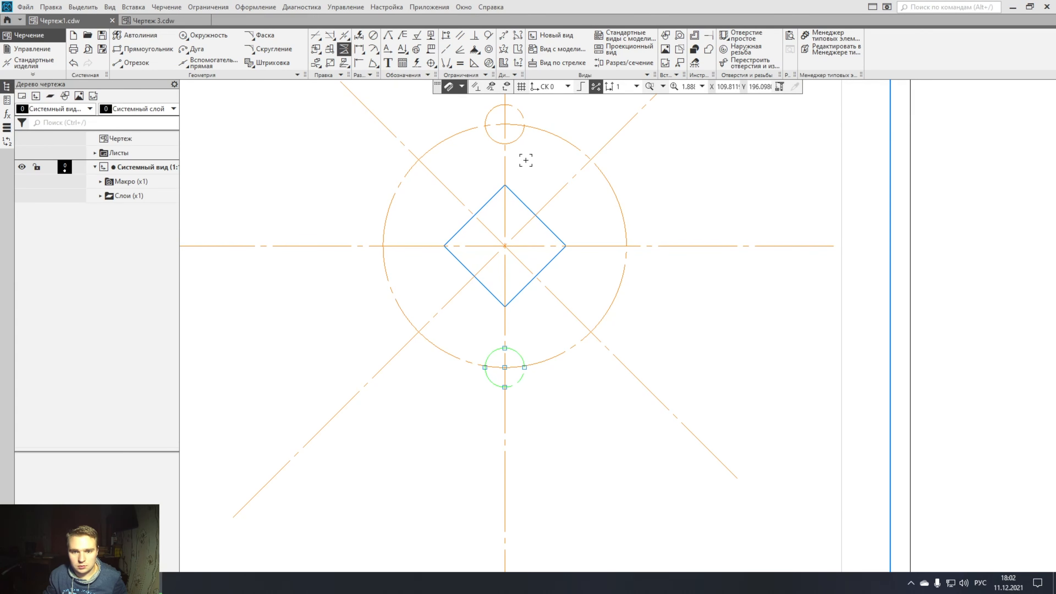
Mirror the upper and lower 10 mm circles together about a diagonal centre line to add circles on the horizontal centre line.
left_click(512, 138)
right_click(513, 138)
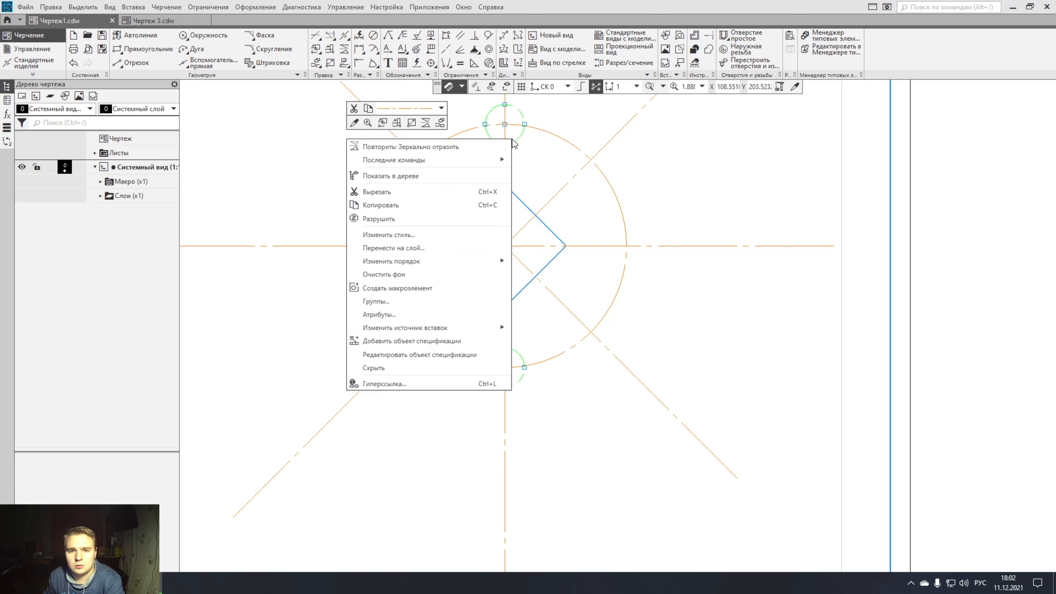
left_click(428, 125)
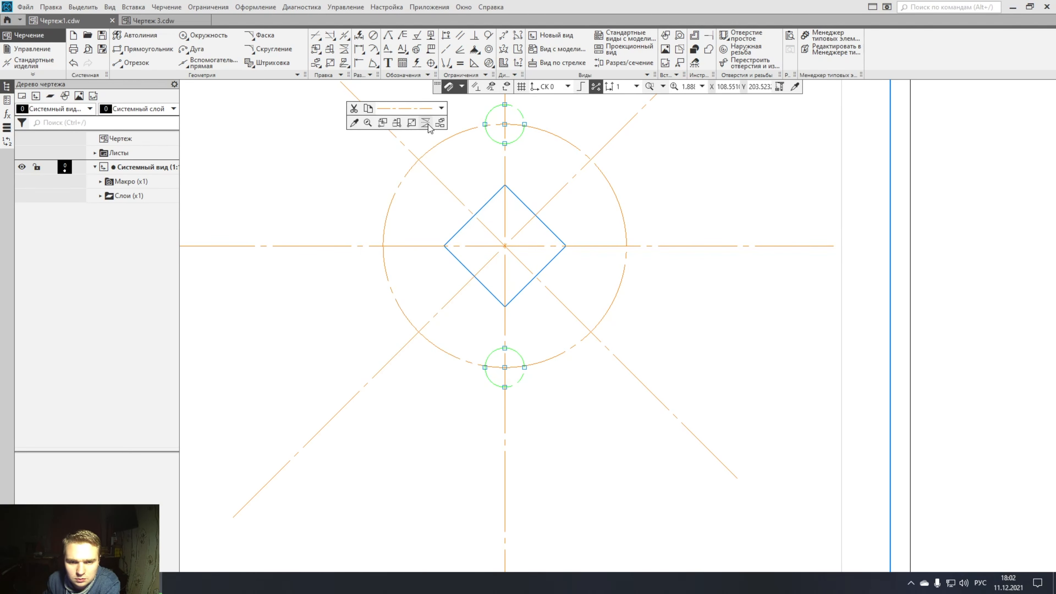
left_click(504, 245)
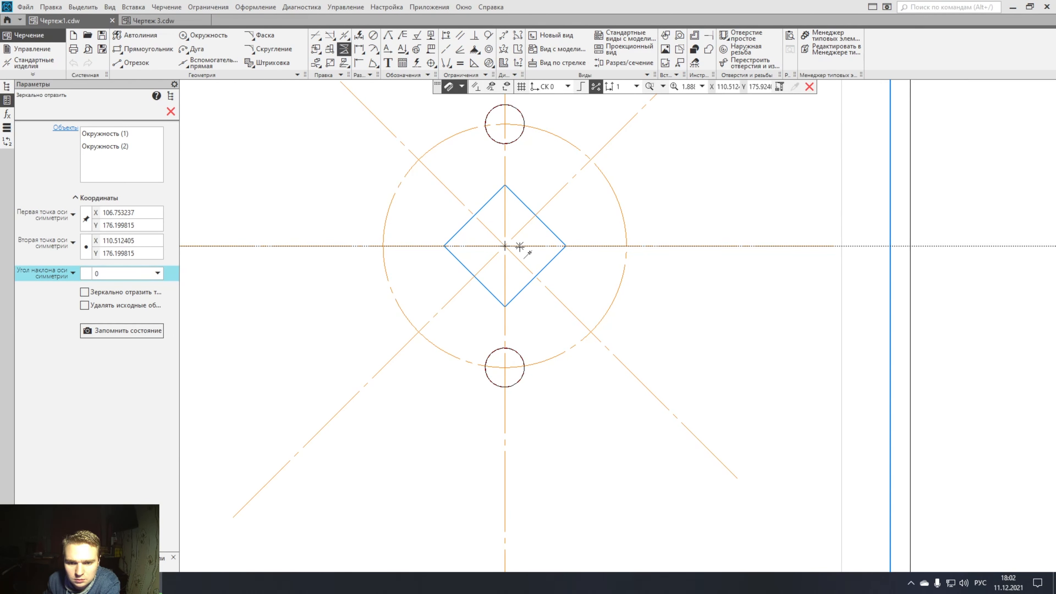
left_click(513, 255)
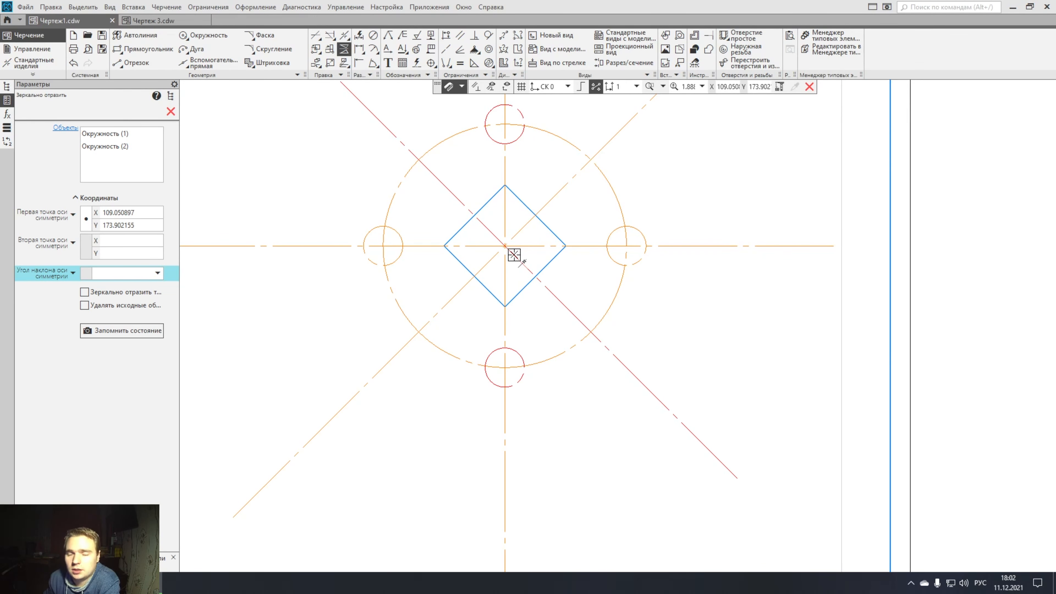
scroll(514, 255, "up", 4)
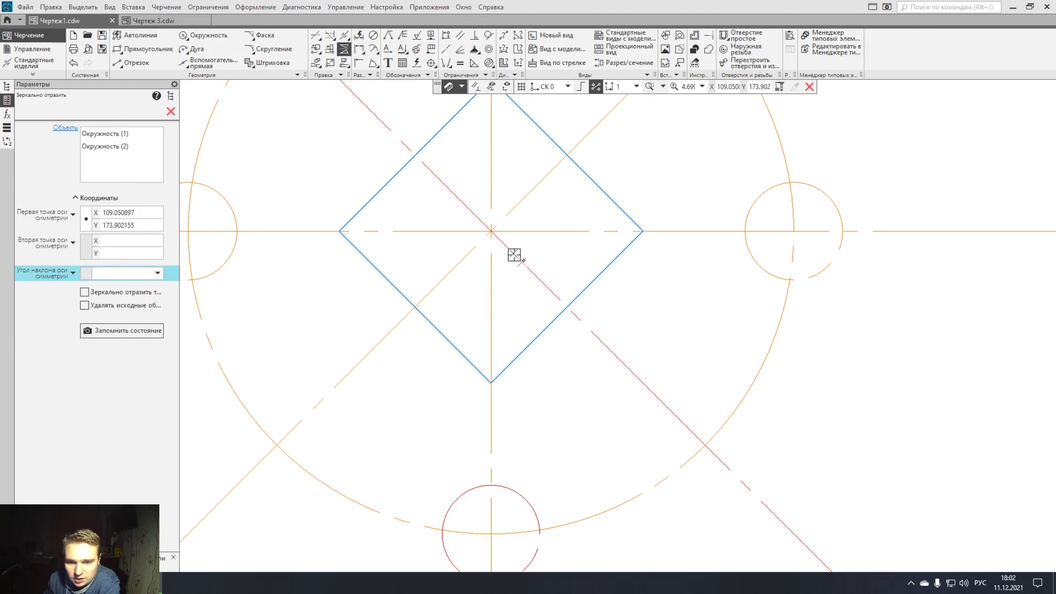
scroll(514, 255, "down", 4)
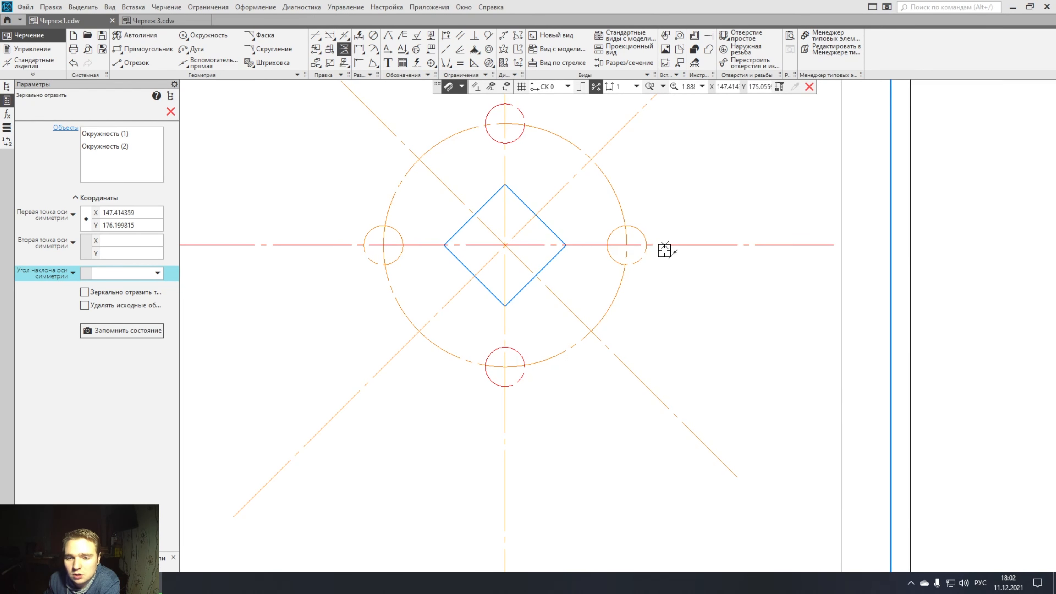
scroll(624, 258, "up", 2)
middle_click_drag(544, 269, 592, 323)
scroll(555, 322, "up", 2)
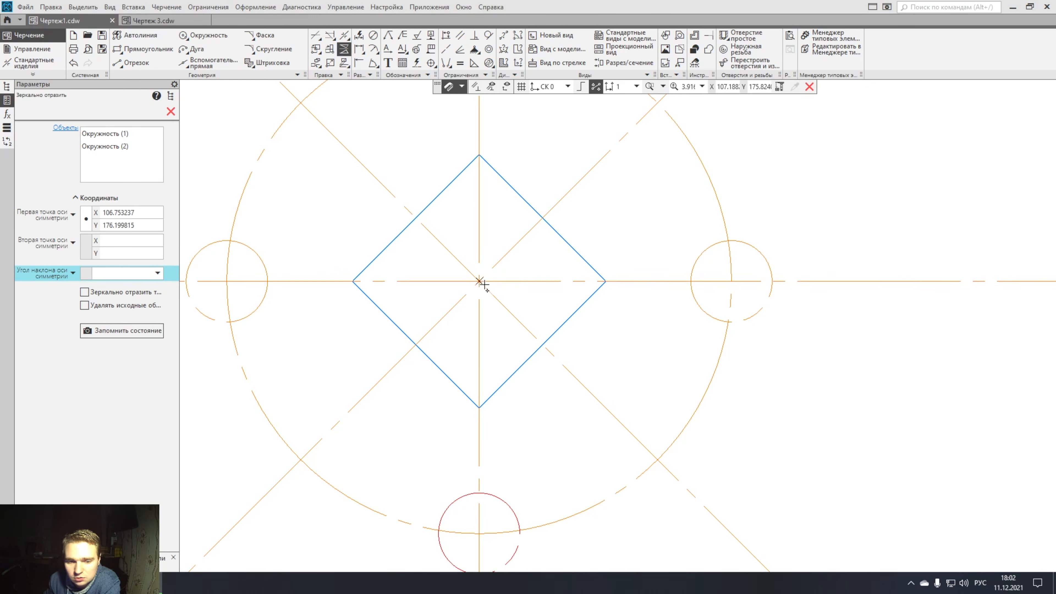
scroll(483, 283, "down", 3)
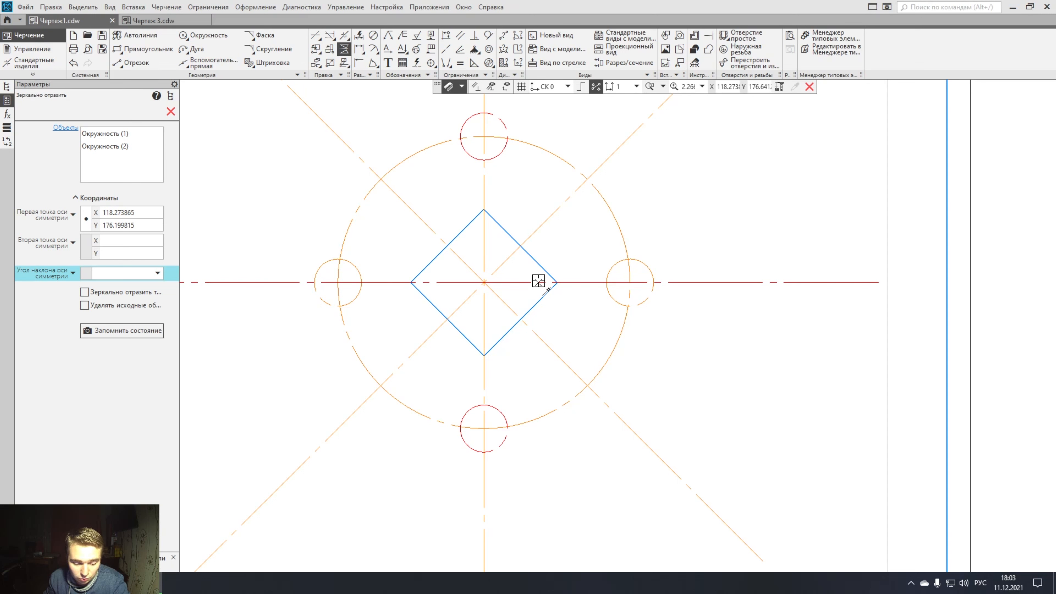
left_click(173, 112)
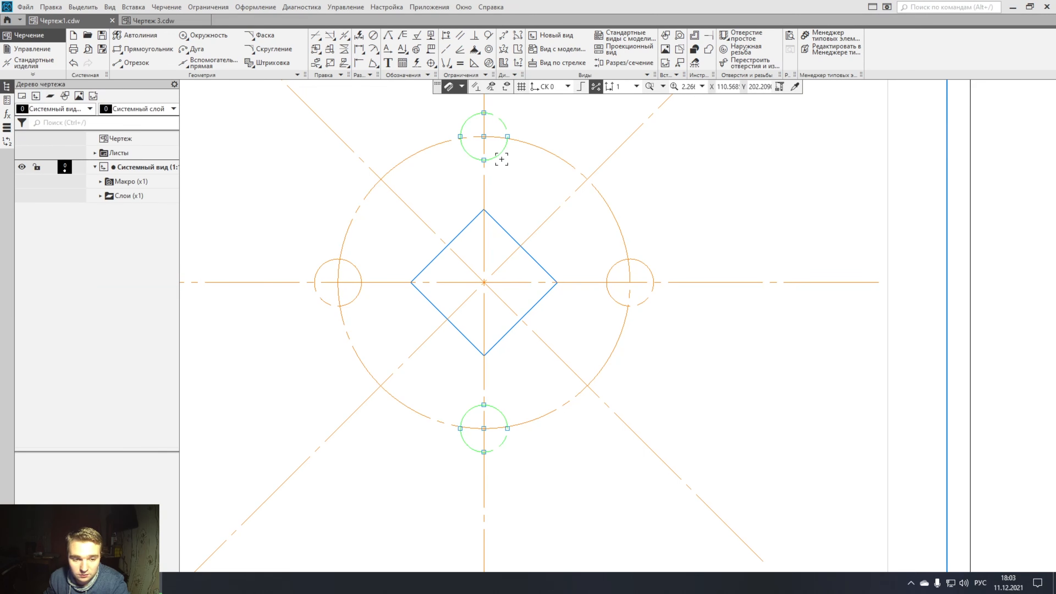
Change the line style of the four 10 mm circles from centre line to a solid blue outline.
right_click(498, 152)
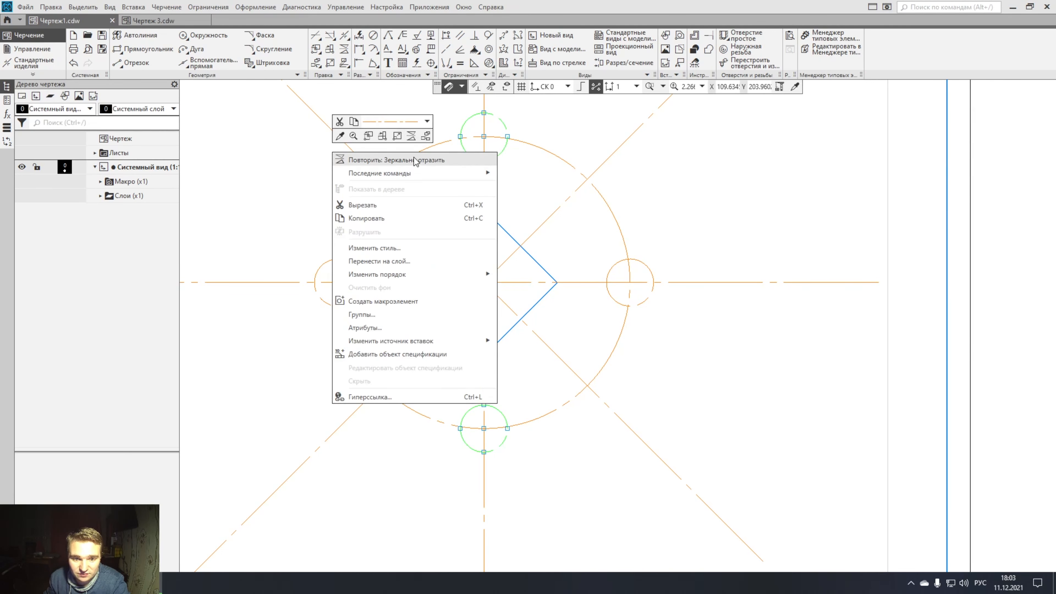
left_click(426, 121)
left_click(397, 136)
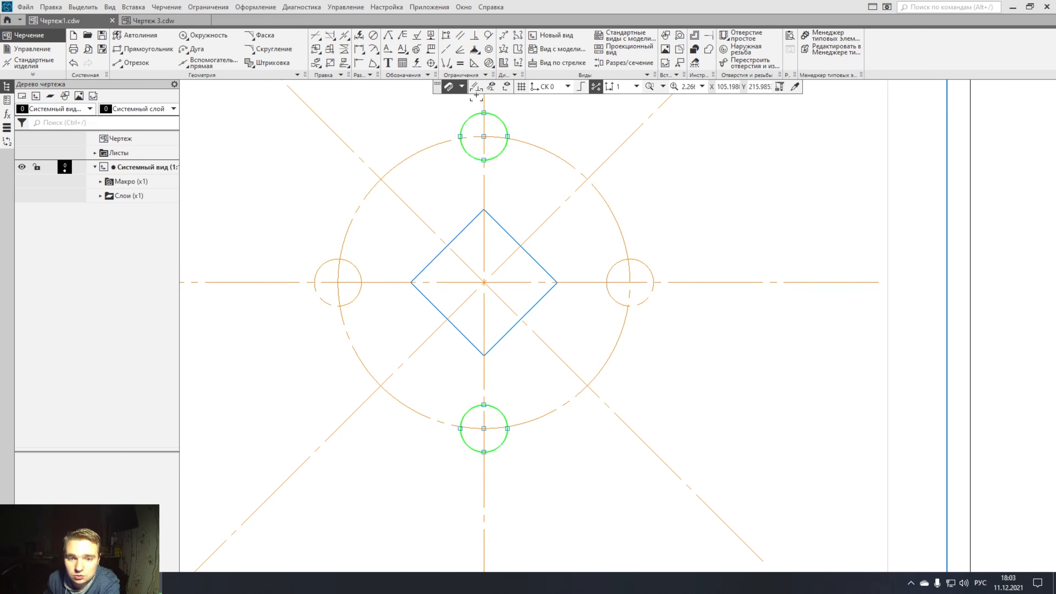
left_click(459, 63)
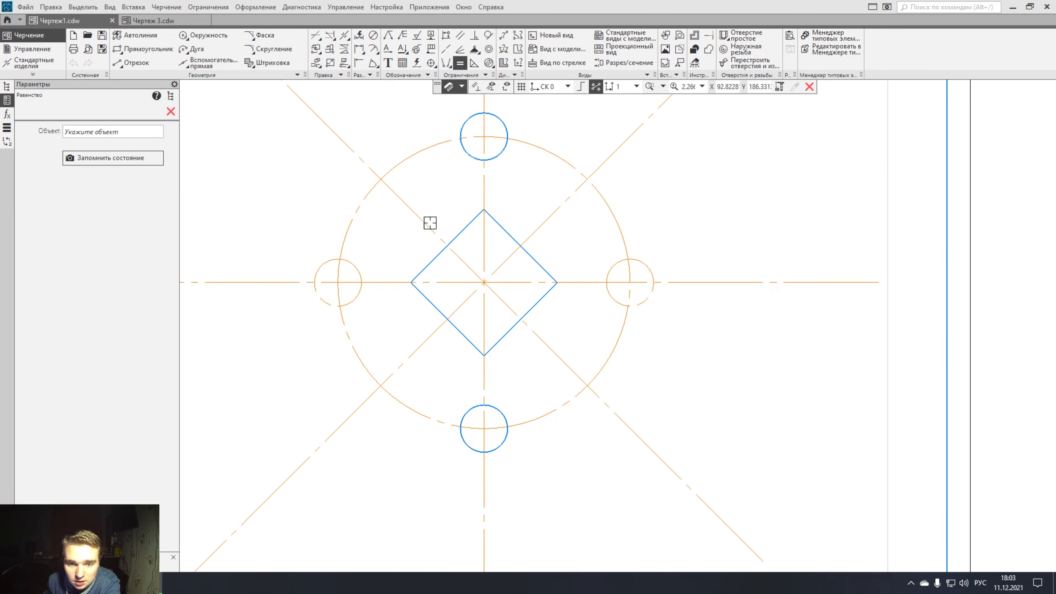
left_click(471, 156)
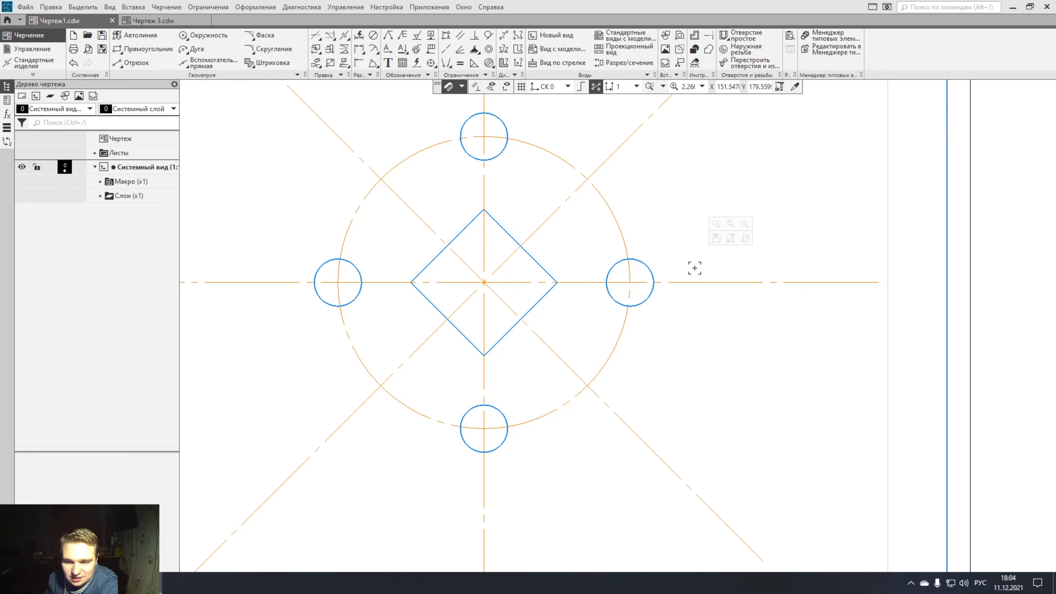
Draw a 5 mm radius arc in the main line style, centred where the upper-right diagonal meets the 62 mm circle, its inner side between the circle crossings.
scroll(694, 266, "down", 1)
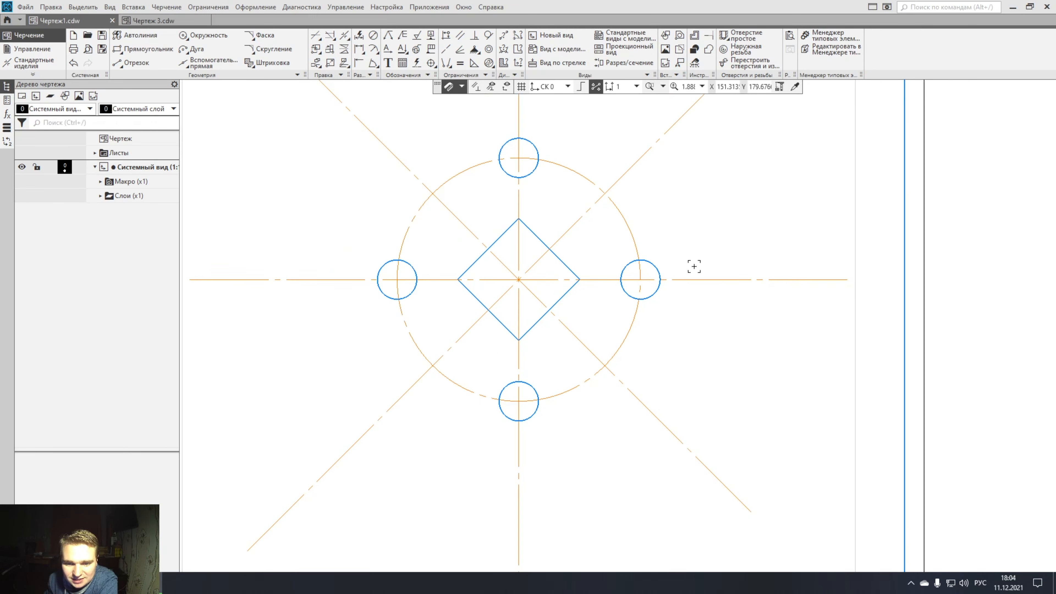
middle_click_drag(694, 266, 681, 280)
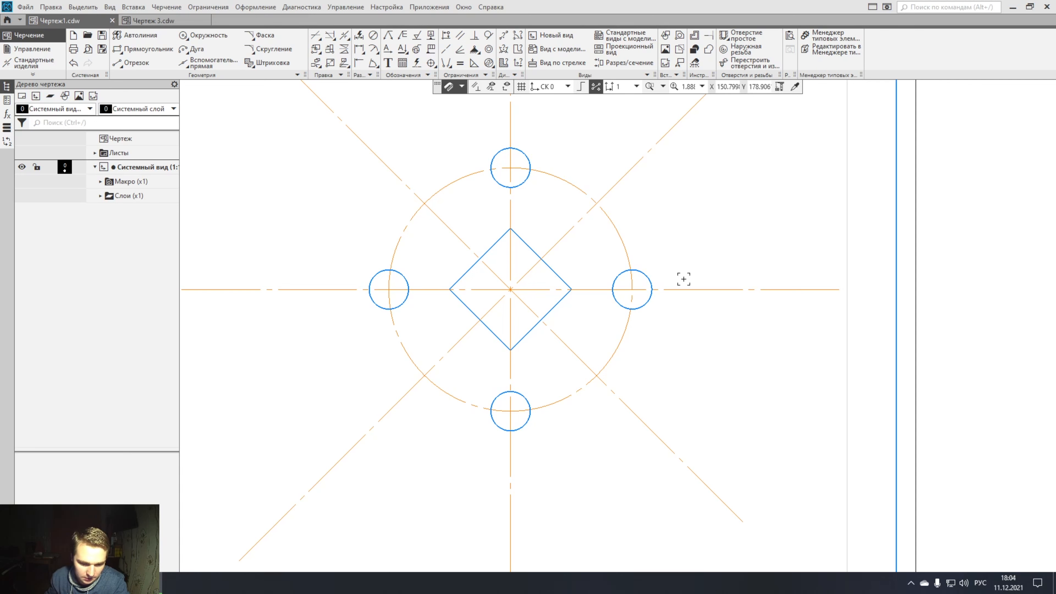
scroll(649, 279, "up", 3)
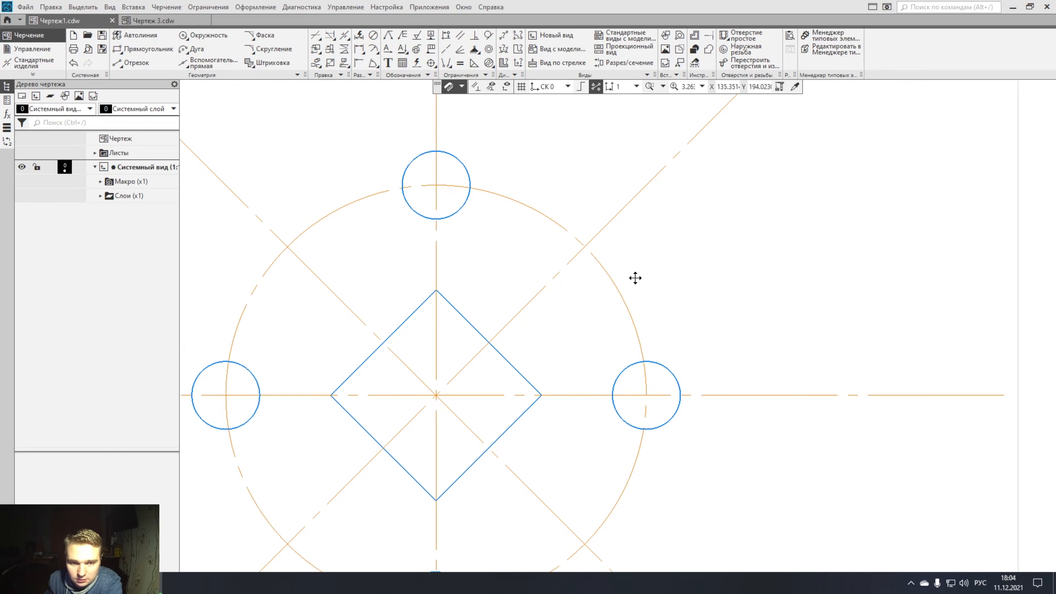
left_click(189, 49)
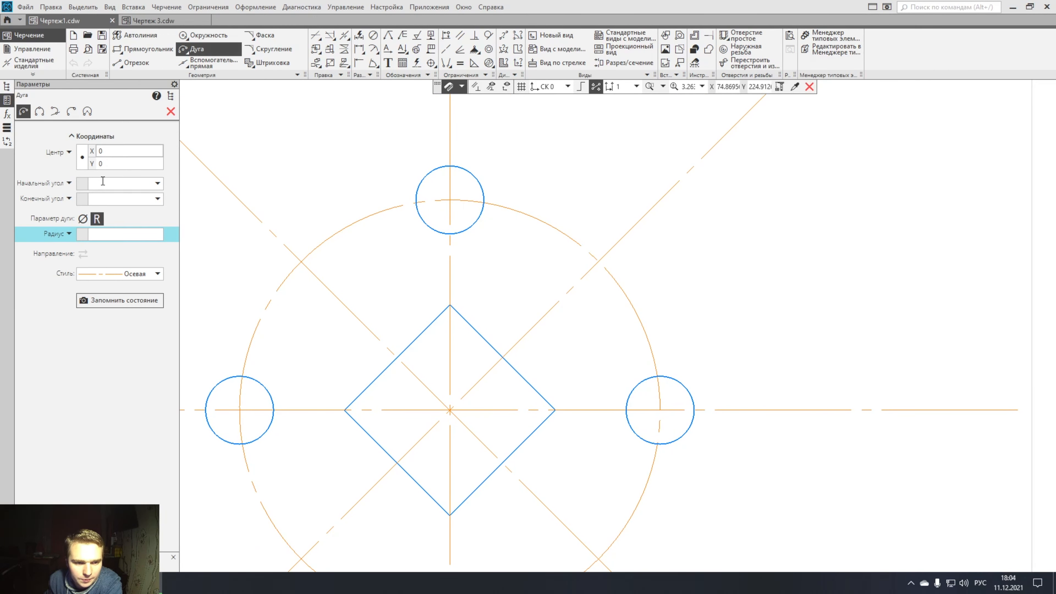
left_click(97, 234)
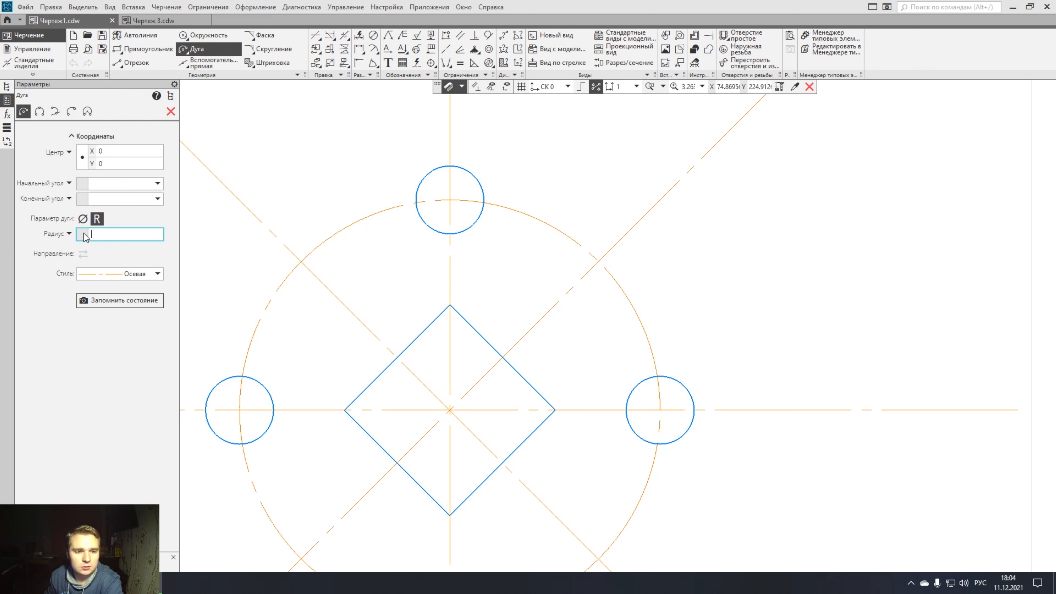
type("5")
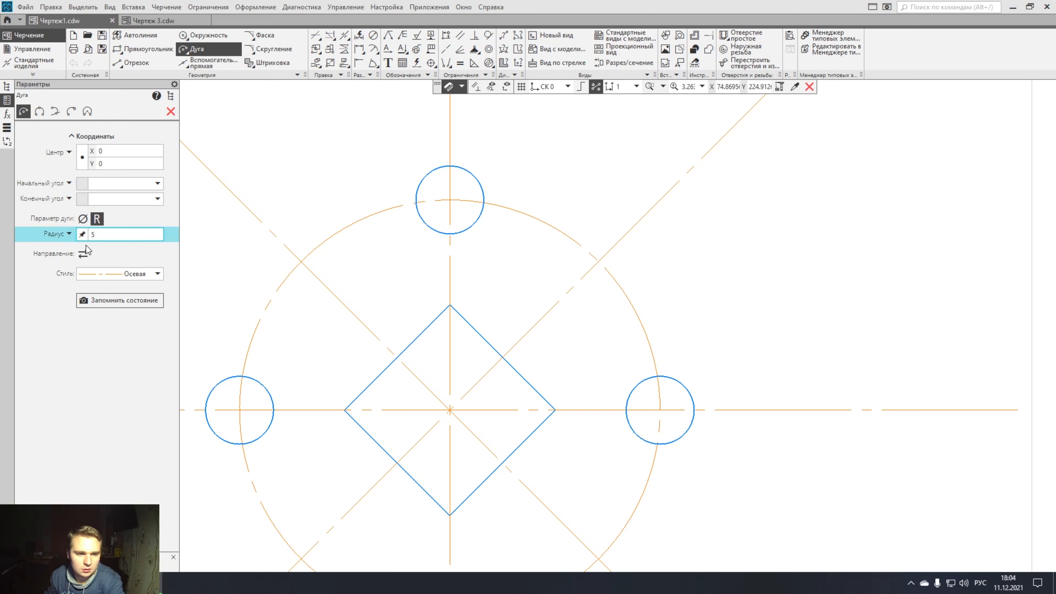
left_click(158, 274)
left_click(130, 286)
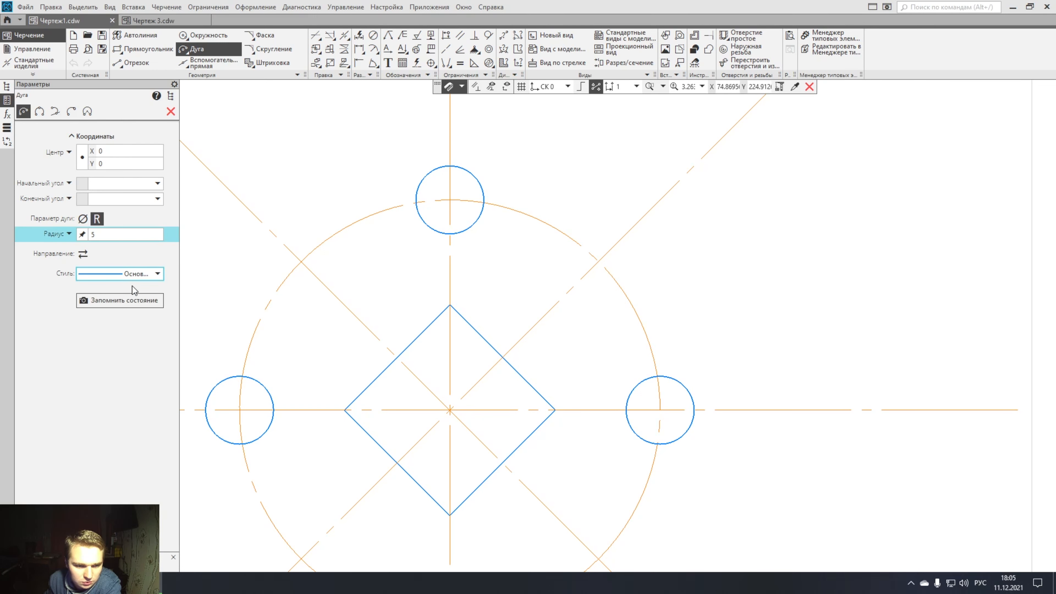
left_click(599, 261)
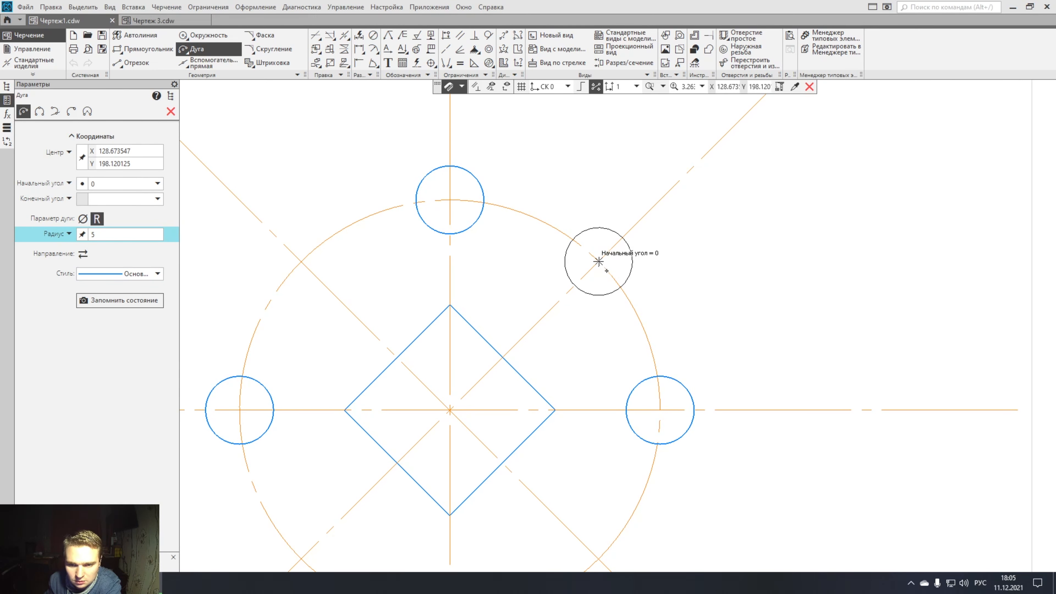
scroll(555, 257, "up", 5)
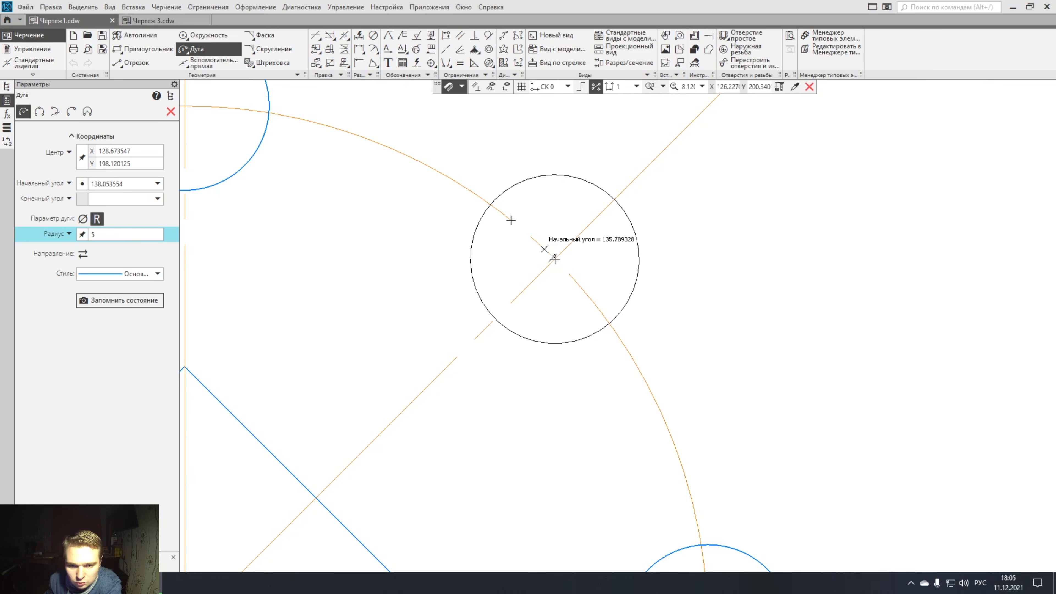
left_click(488, 204)
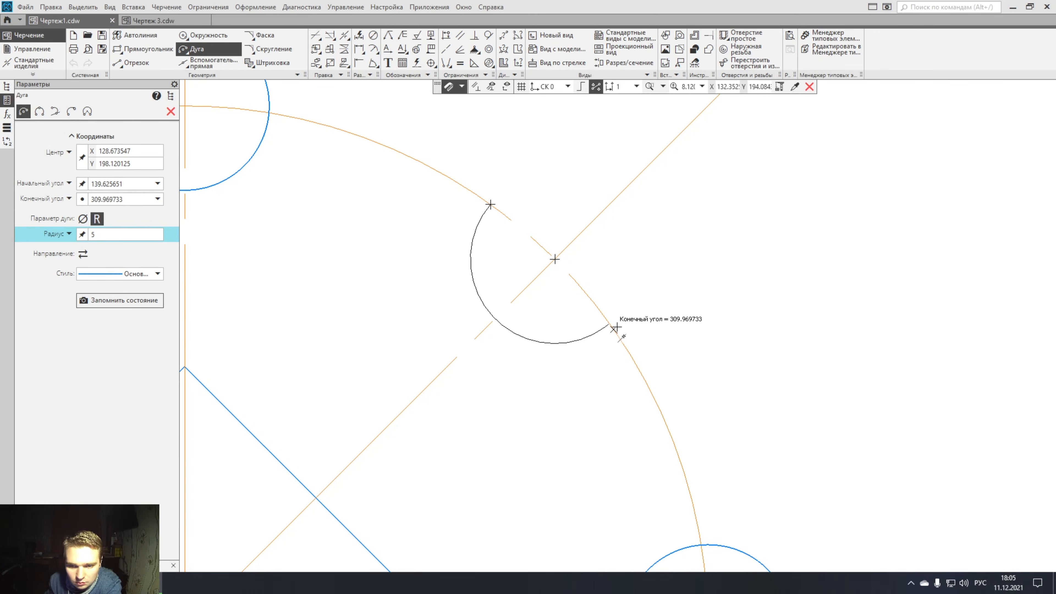
left_click(609, 323)
scroll(609, 323, "down", 5)
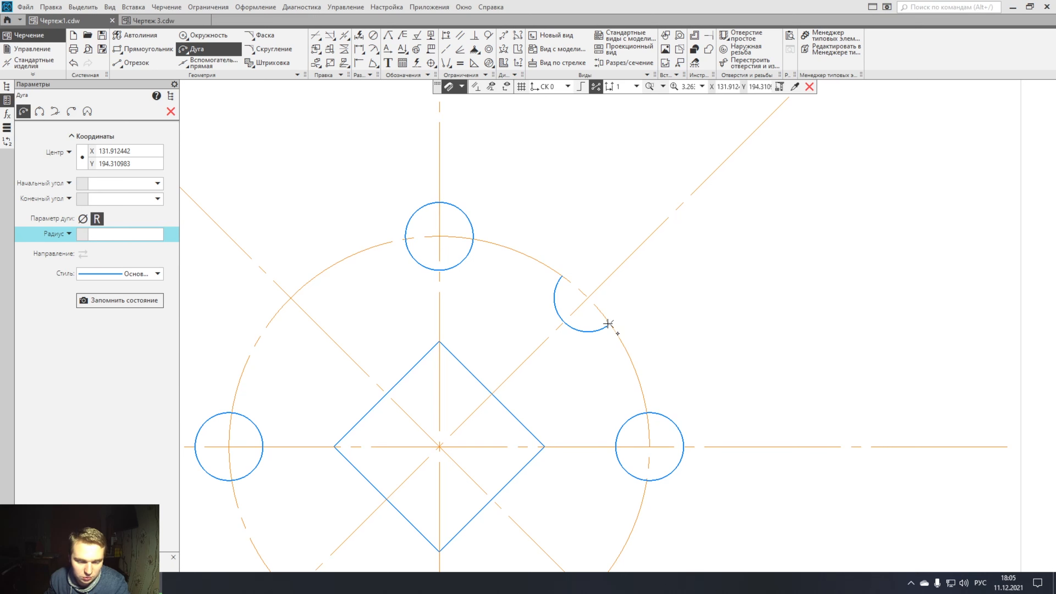
Draw a line about 59 mm long from the square's centre along the upper-right 45° centre line, past the arc.
left_click(137, 63)
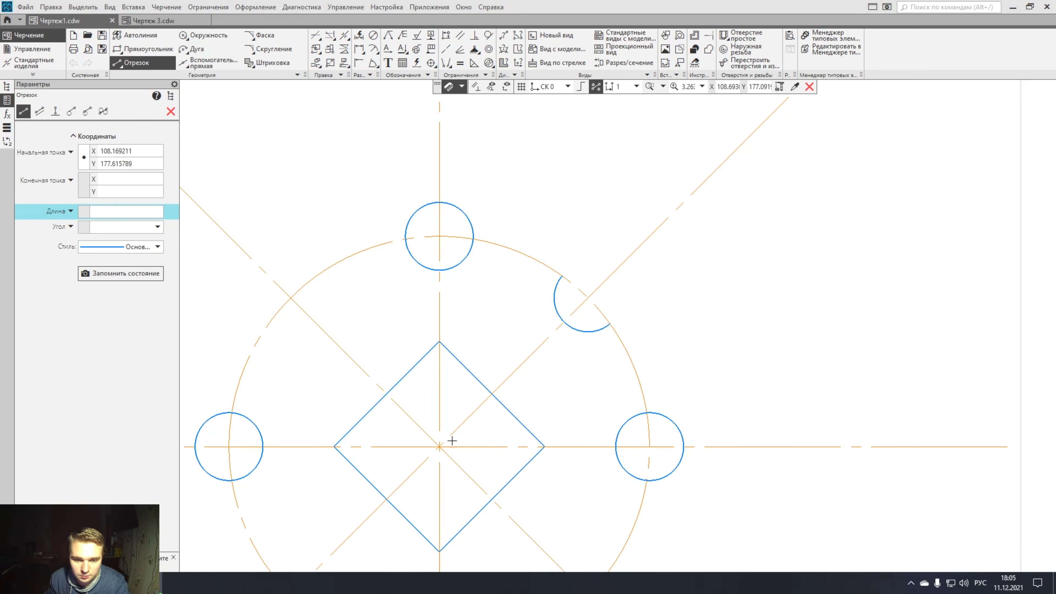
scroll(442, 445, "up", 6)
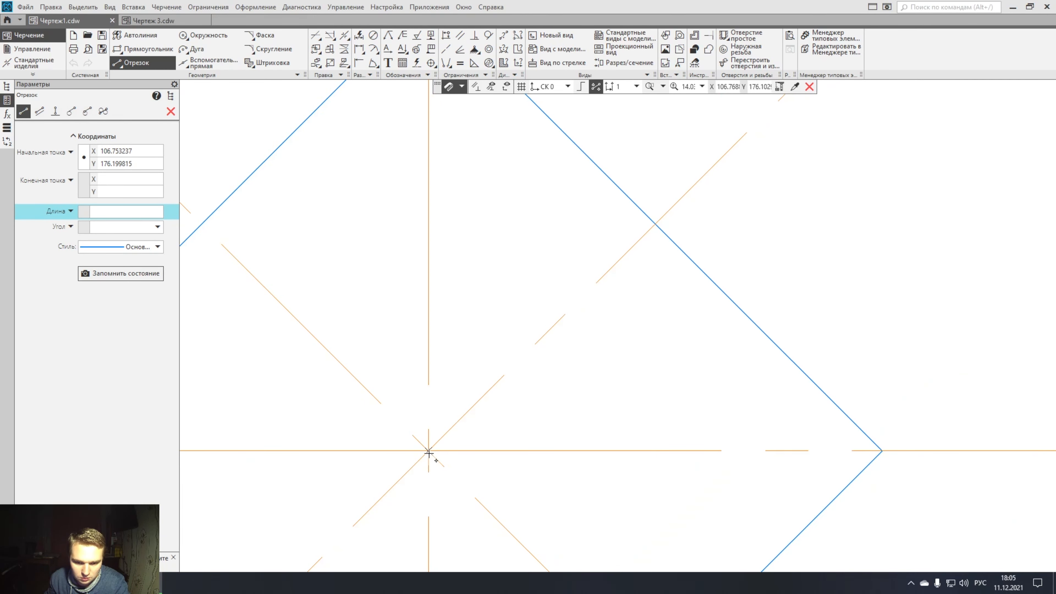
left_click(426, 451)
scroll(427, 449, "down", 6)
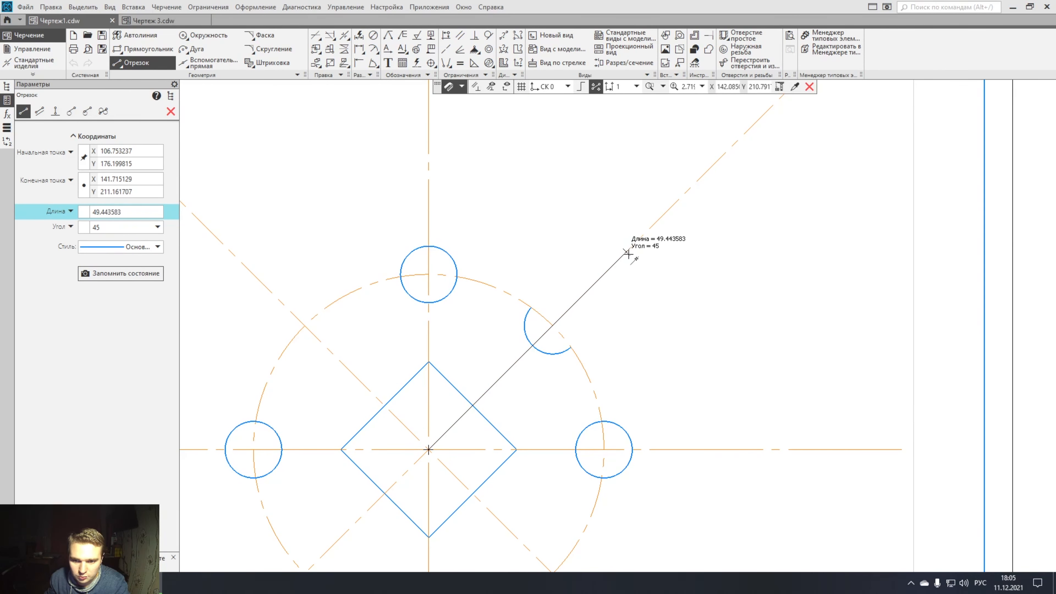
left_click(664, 215)
left_click(170, 111)
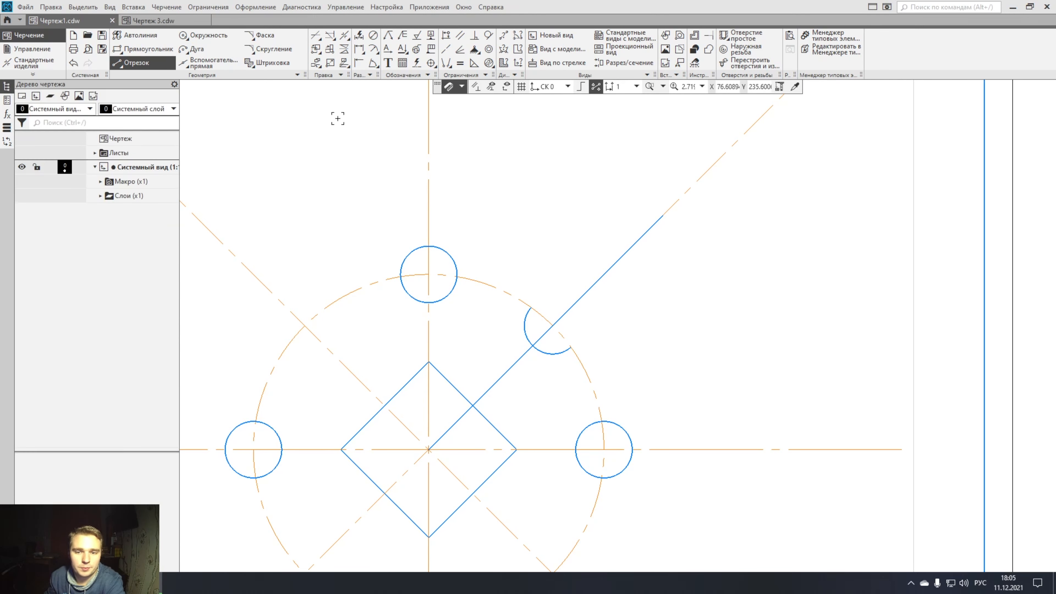
Set the length of the diagonal line starting at the square's centre to 58 mm.
left_click(656, 217)
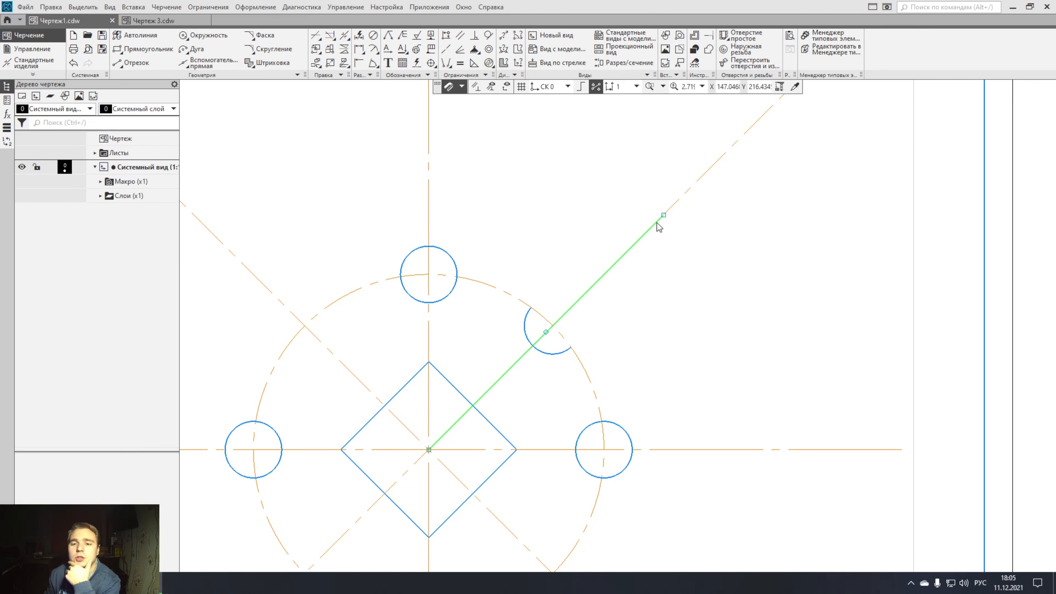
right_click(657, 223)
left_click(544, 318)
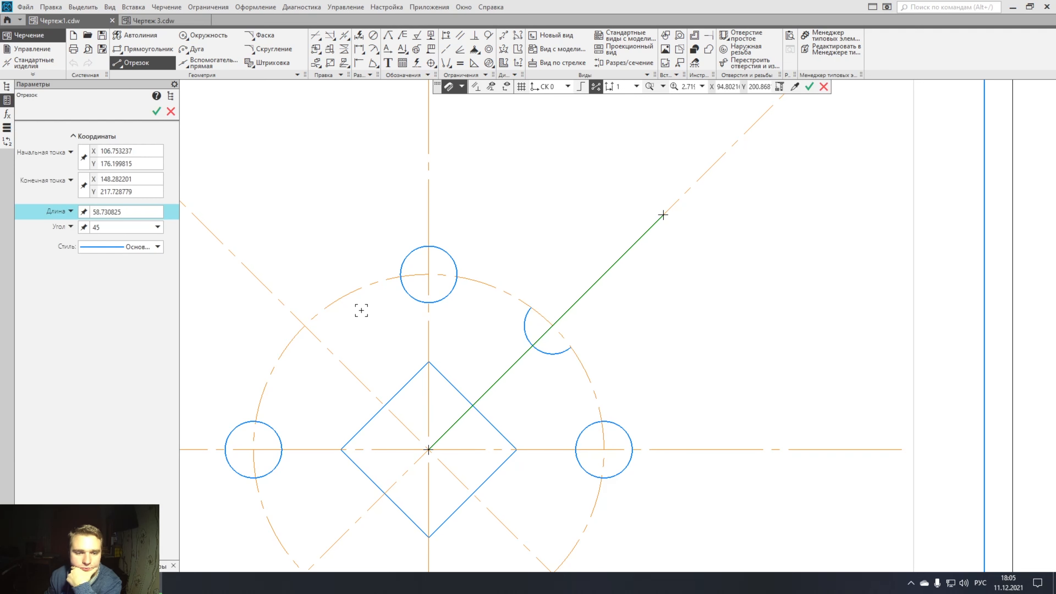
left_click(130, 212)
left_click(130, 211)
key("BackSpace")
key("BackSpace")
key("BackSpace")
key("BackSpace")
key("BackSpace")
key("BackSpace")
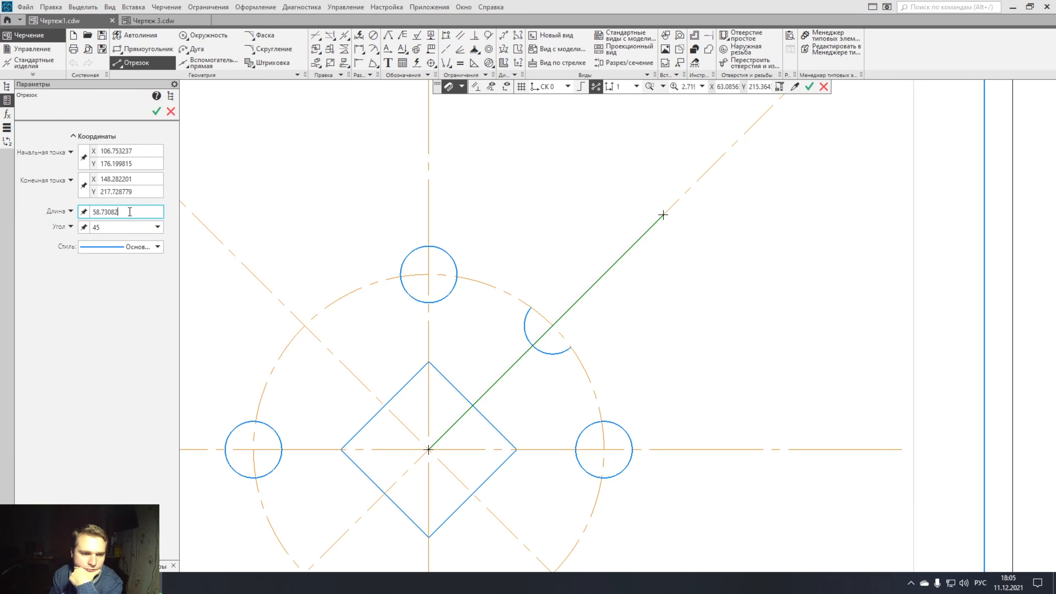
left_click(156, 111)
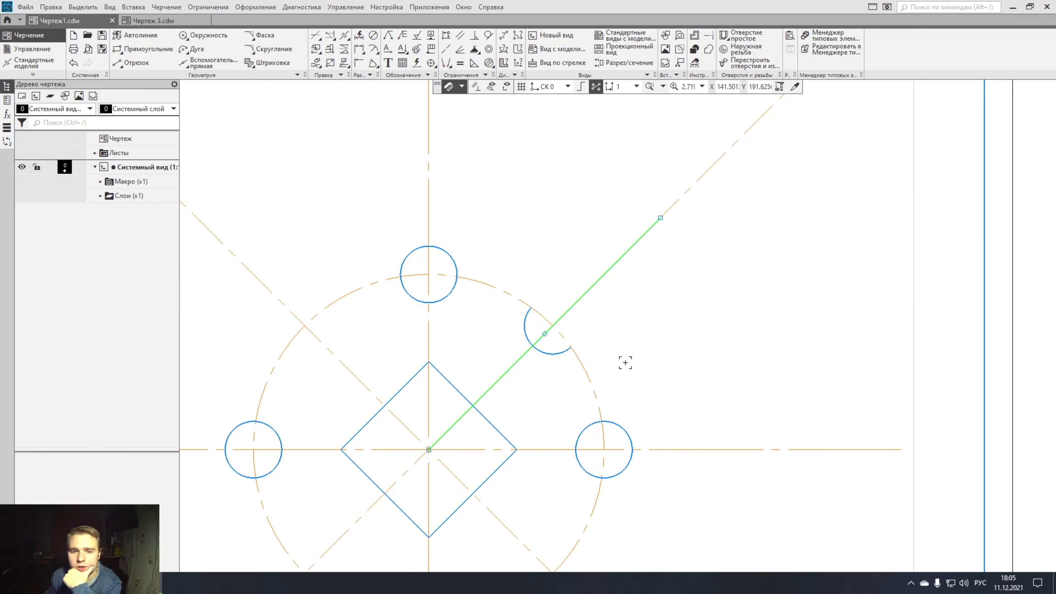
Move the diagonal line's start point from the square's centre to where the small arc crosses the centre line.
scroll(572, 328, "up", 3)
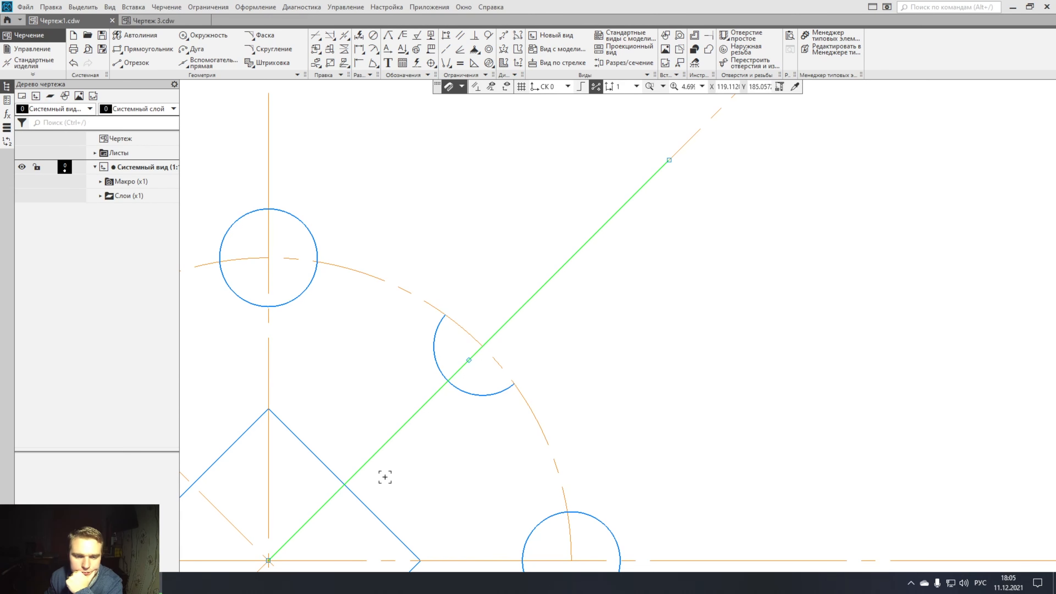
left_click_drag(266, 561, 447, 381)
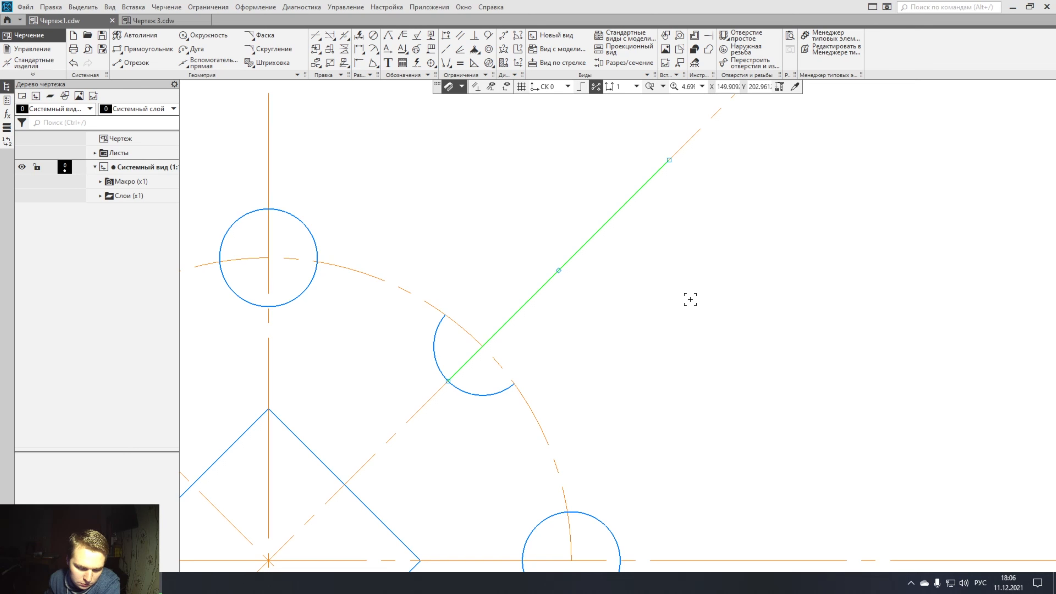
middle_click_drag(707, 281, 714, 323)
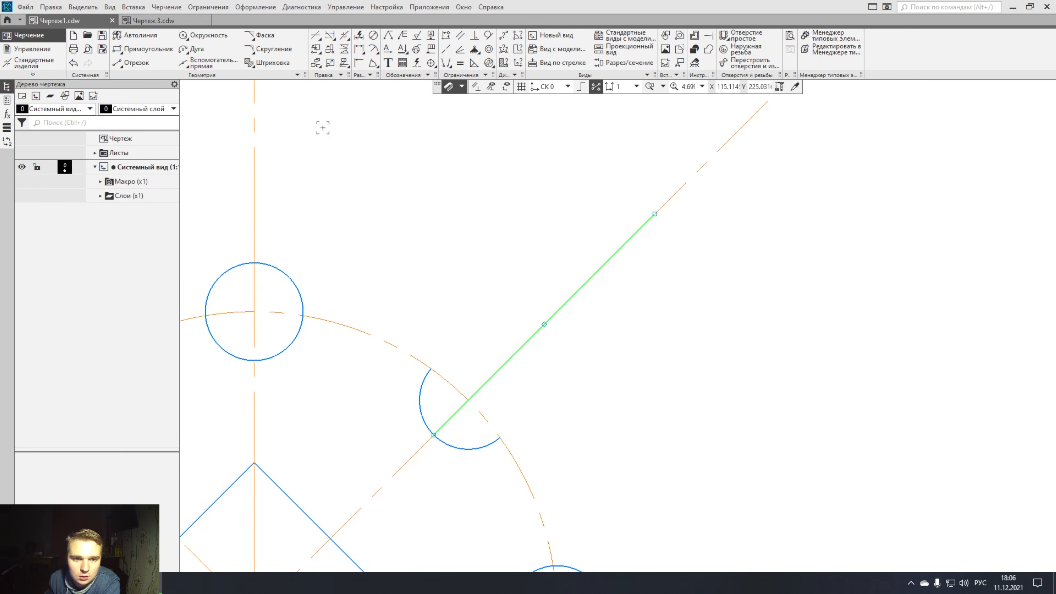
Construct auxiliary lines perpendicular to the diagonal line at its midpoint and outer end, and mirror the arc about the midpoint one, keeping the original.
left_click(203, 66)
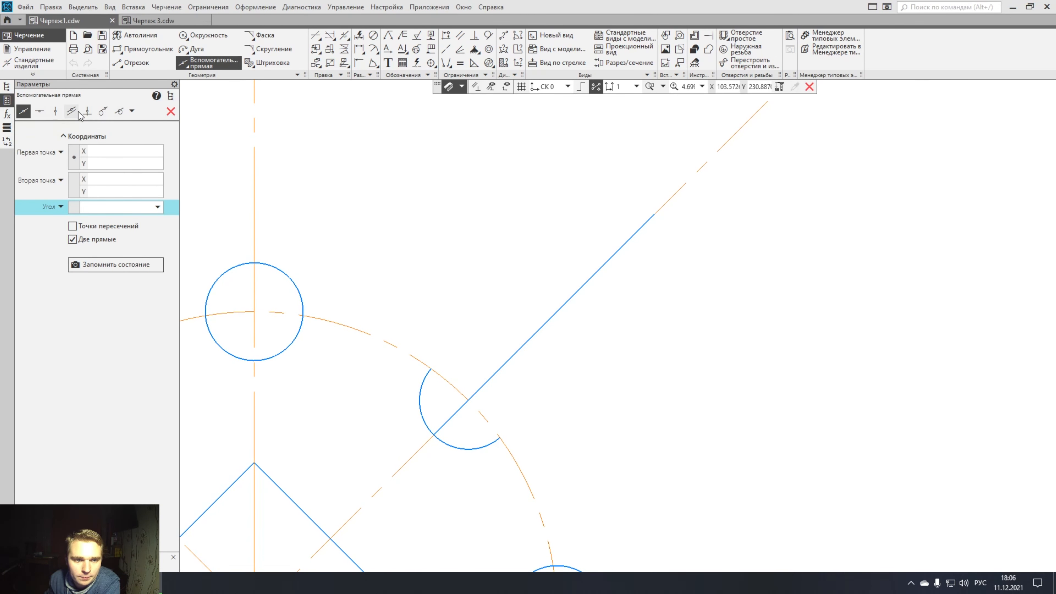
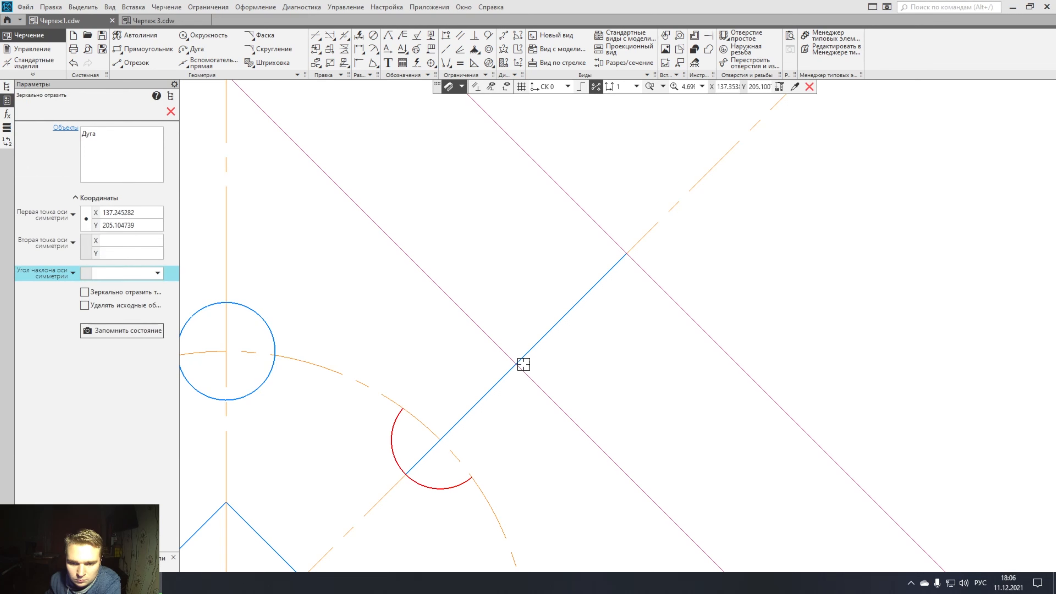
left_click(516, 364)
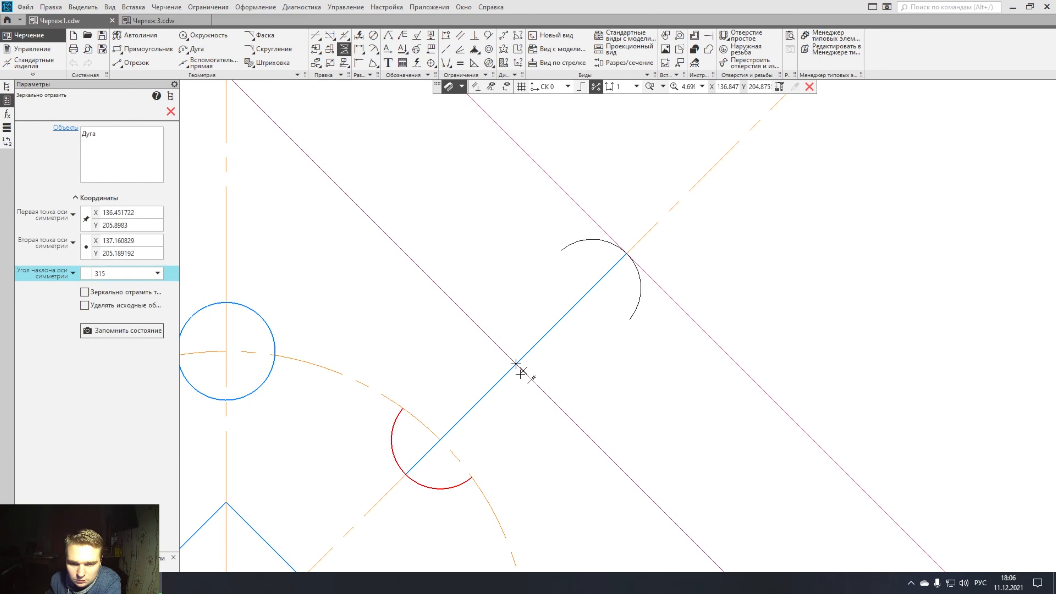
left_click(521, 372)
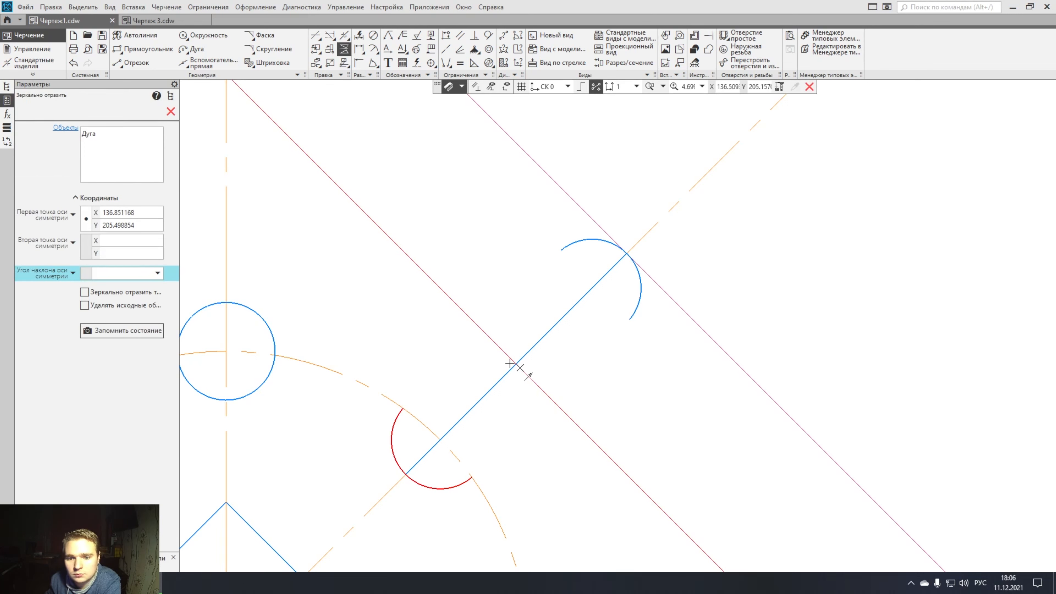
left_click(171, 112)
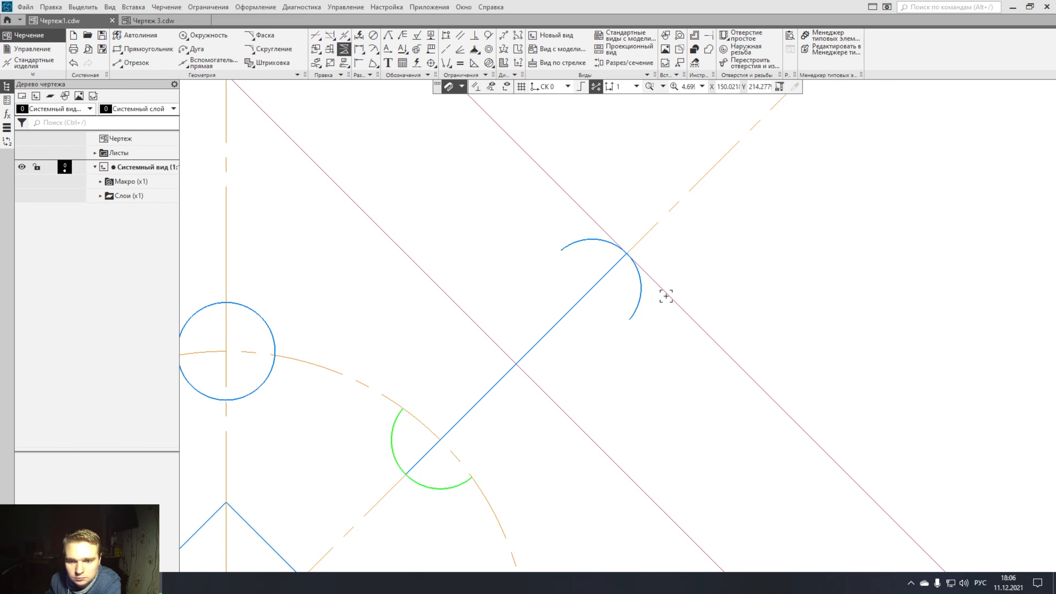
Move the mirrored arc's centre to the diagonal line's outer end and delete the diagonal line.
left_click(643, 299)
left_click_drag(591, 290, 627, 253)
left_click(623, 326)
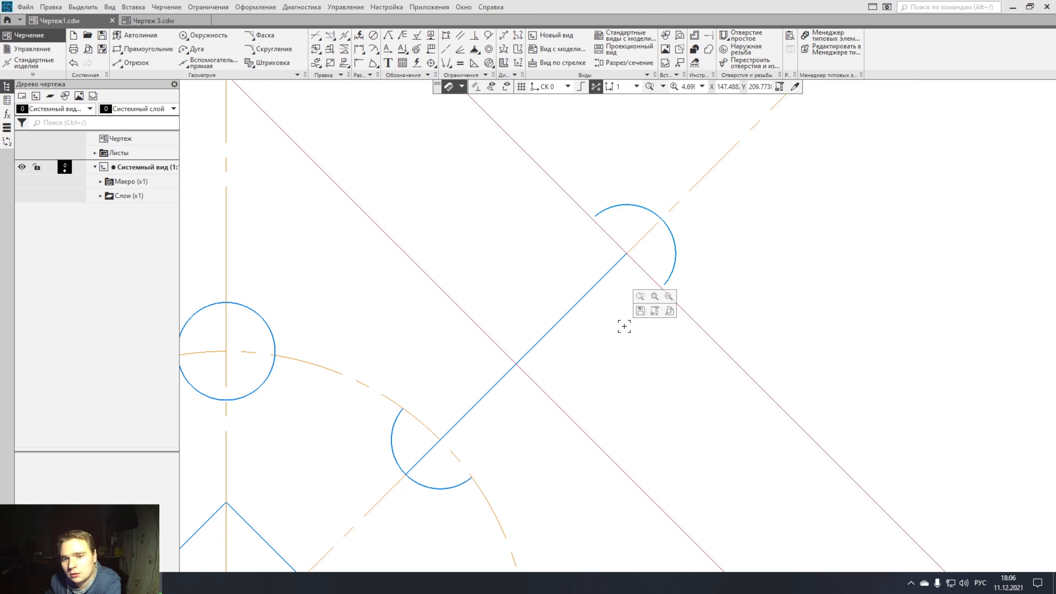
left_click(569, 312)
key("Delete")
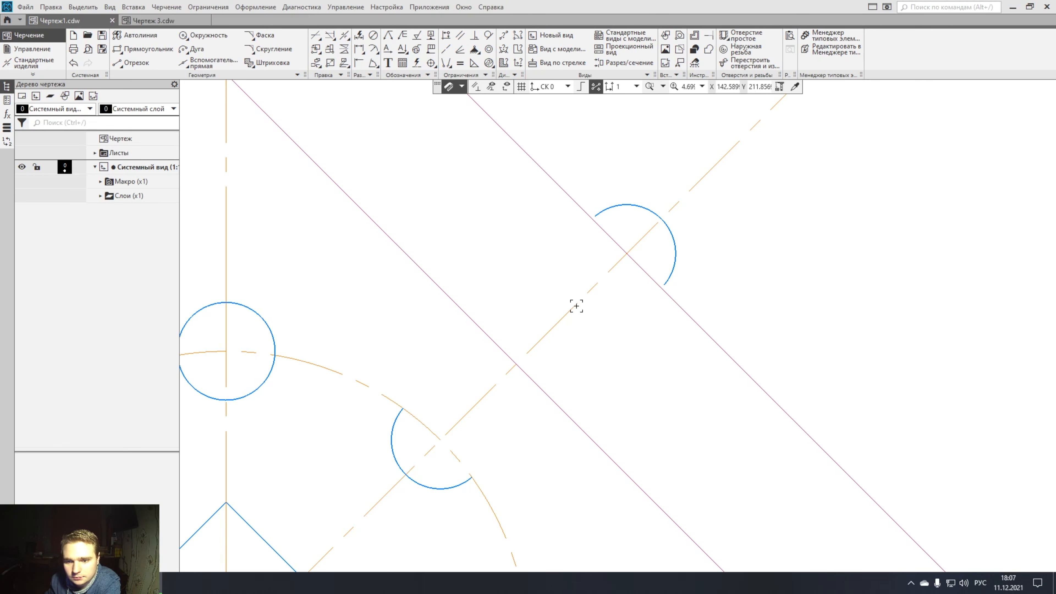
Draw a line about 6.35 mm long from the outer arc's centre along the auxiliary line at 135°, past the arc's upper end.
left_click(132, 62)
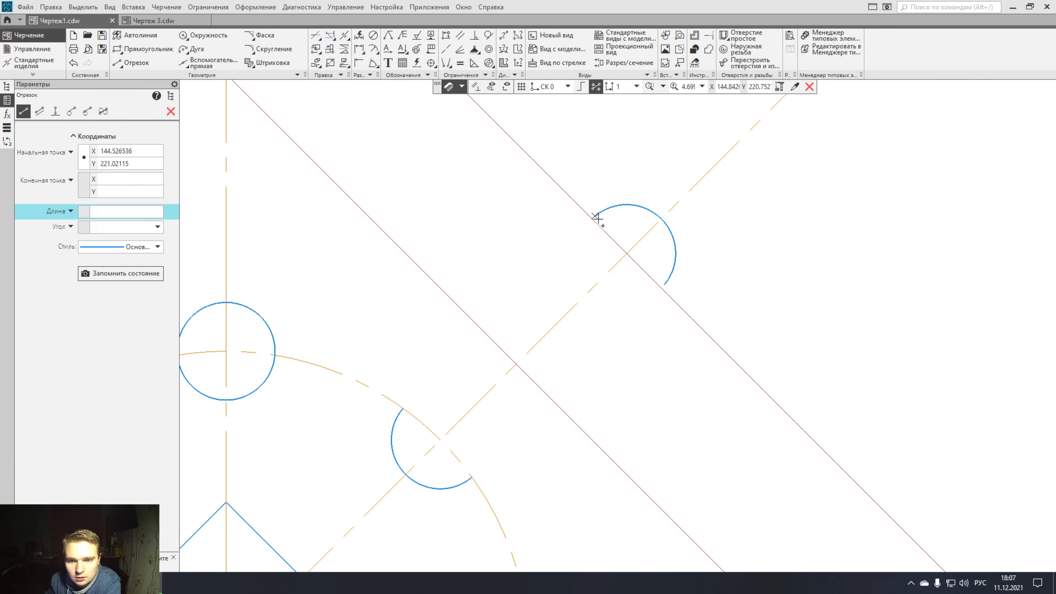
left_click(627, 255)
type("5")
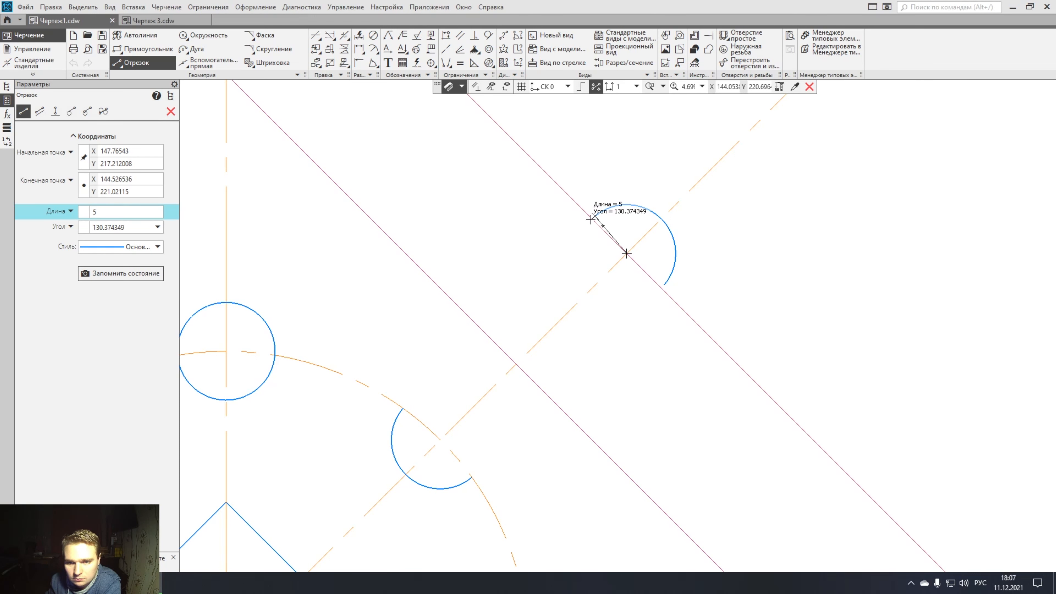
scroll(590, 220, "up", 4)
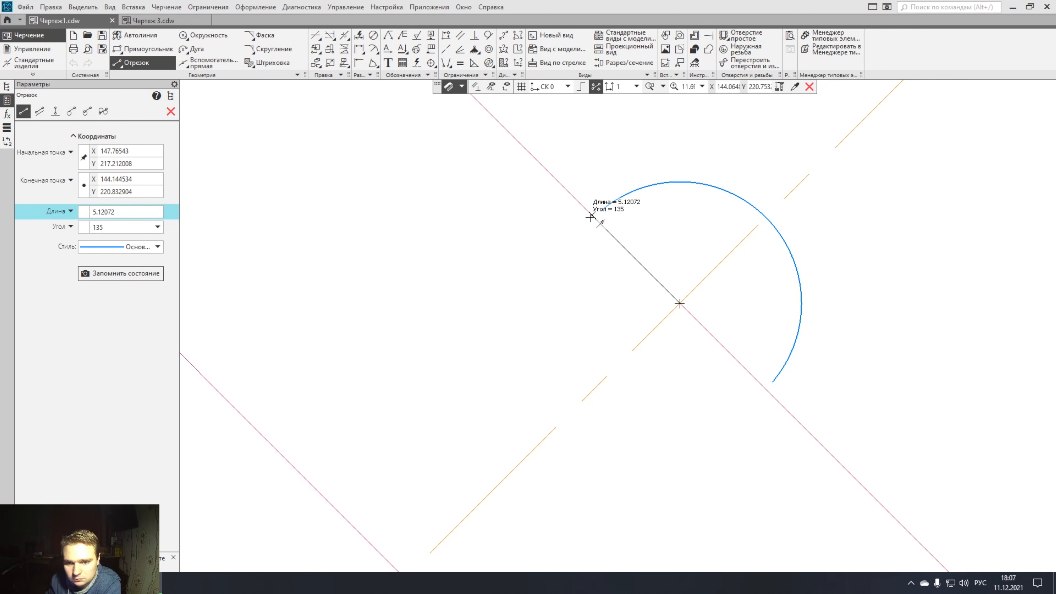
left_click(569, 197)
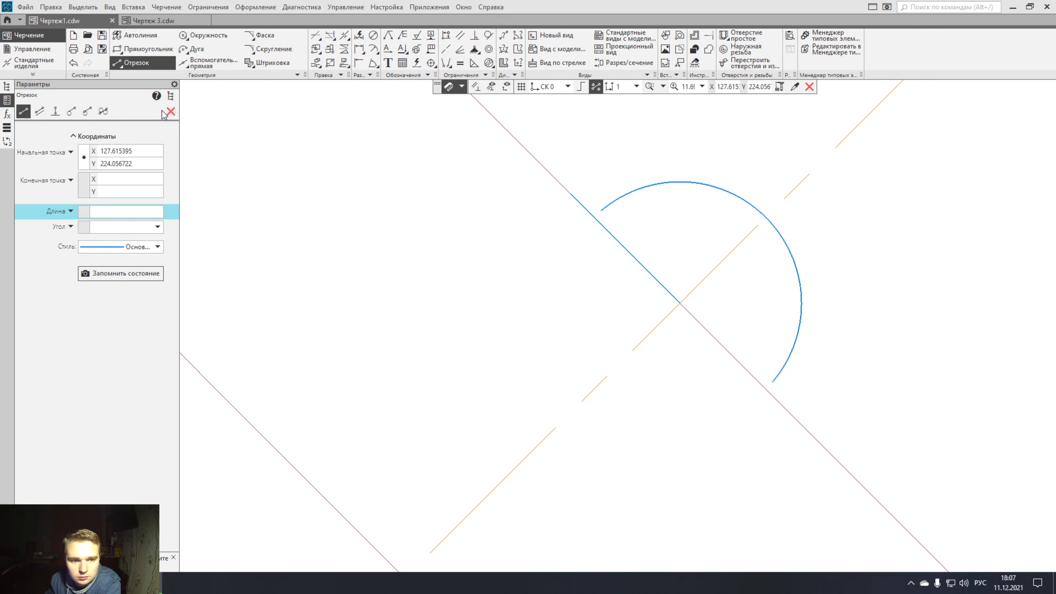
key("Escape")
Set the length of the 135° line through the outer arc's centre to 12 mm and move its midpoint onto that centre.
left_click(616, 244)
right_click(616, 244)
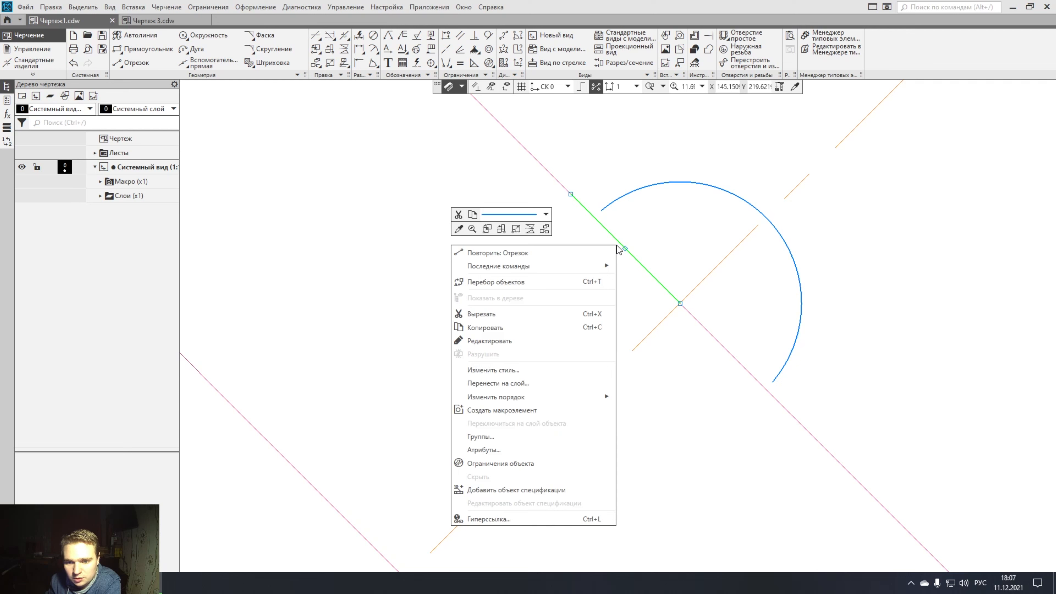
left_click(530, 341)
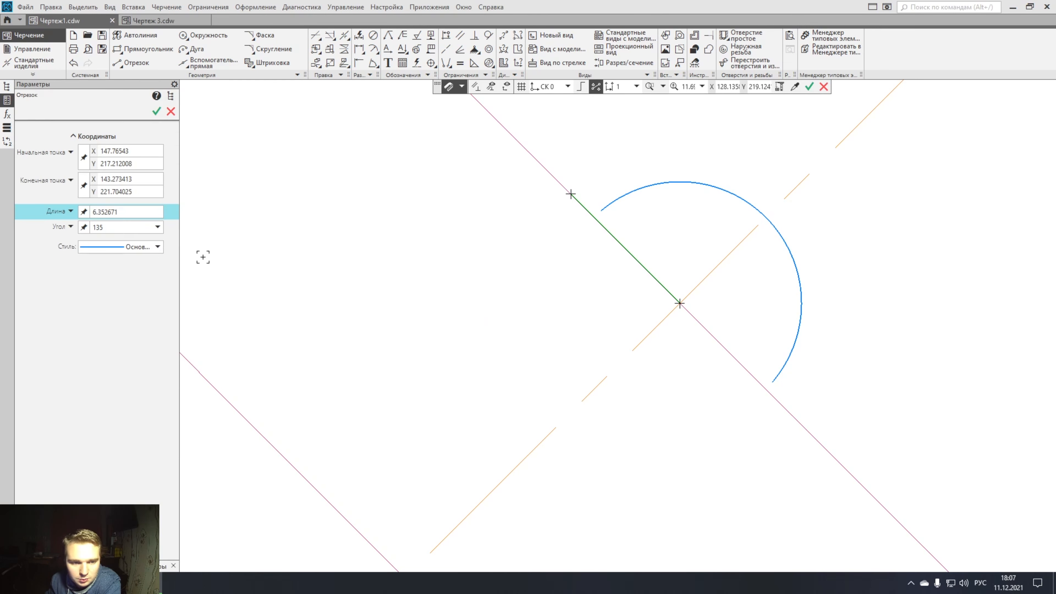
left_click(139, 213)
key("BackSpace")
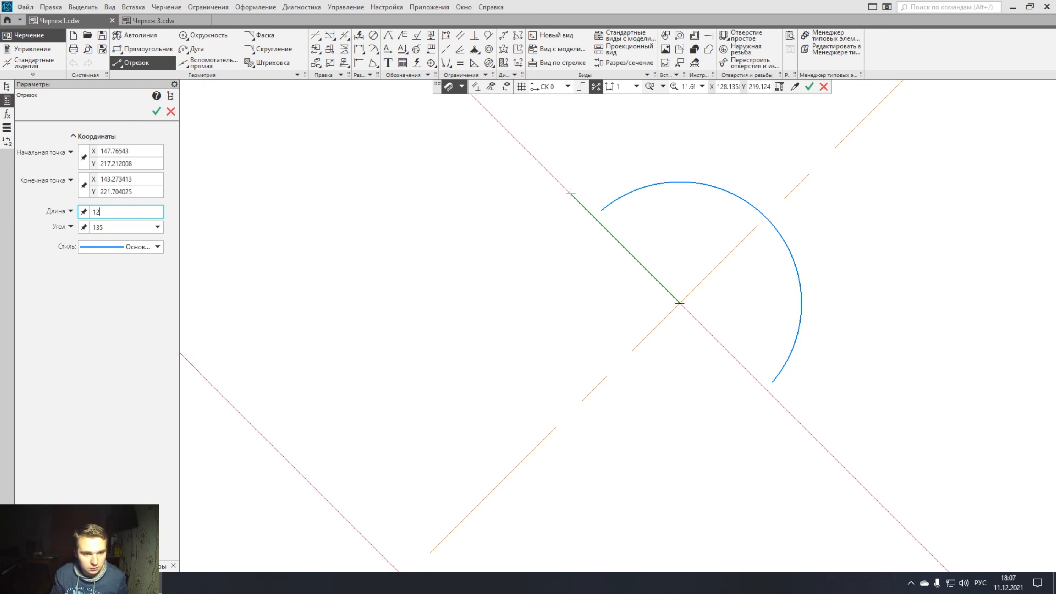
type("12")
left_click(156, 111)
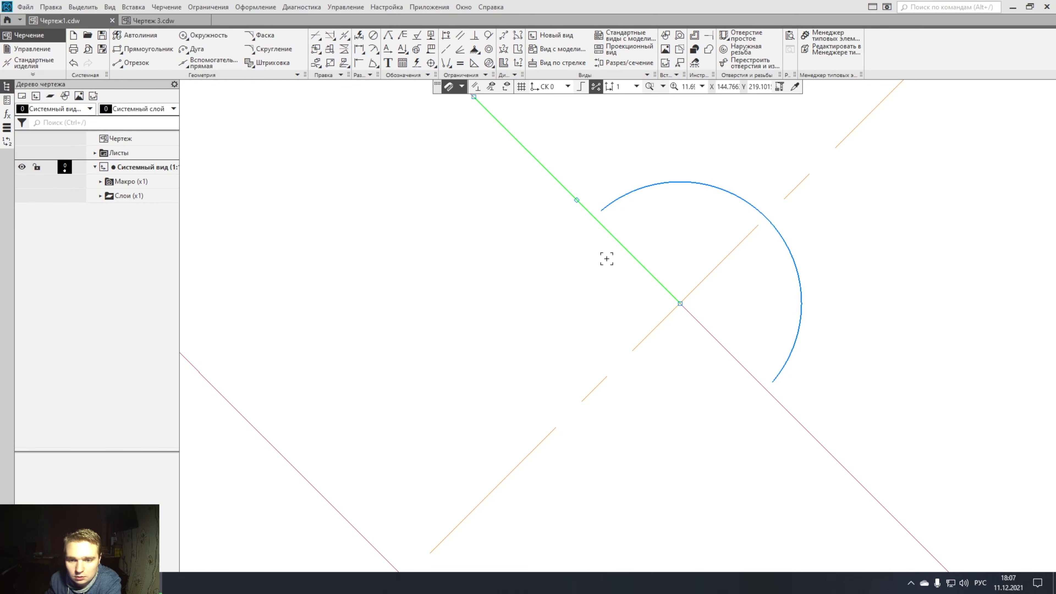
left_click_drag(584, 208, 680, 303)
left_click(728, 431)
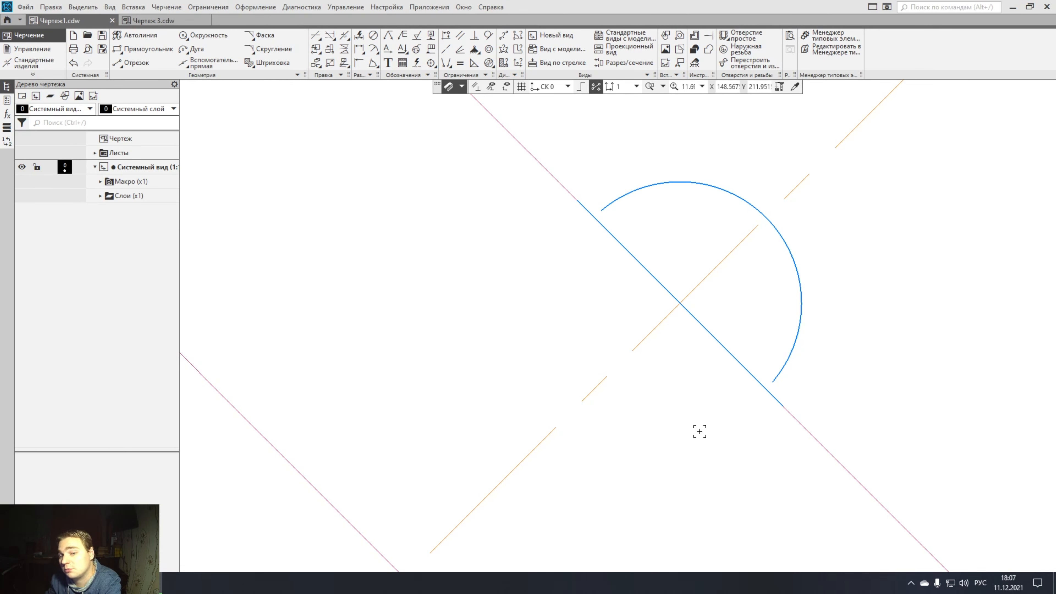
Construct two auxiliary lines parallel to the 45° centre line, one through each end of the outer arc.
scroll(698, 426, "down", 6)
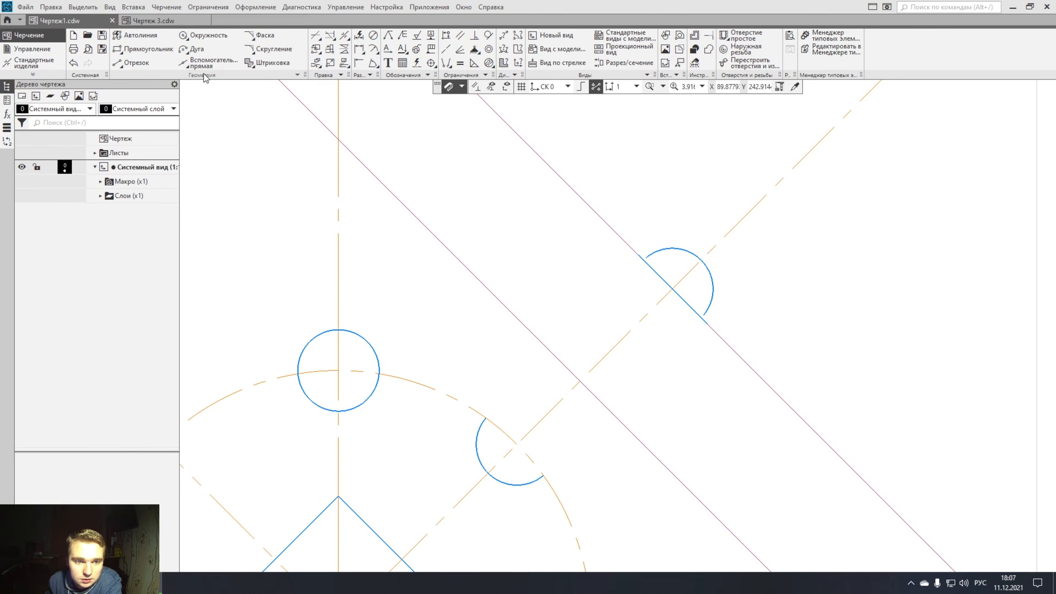
left_click(208, 64)
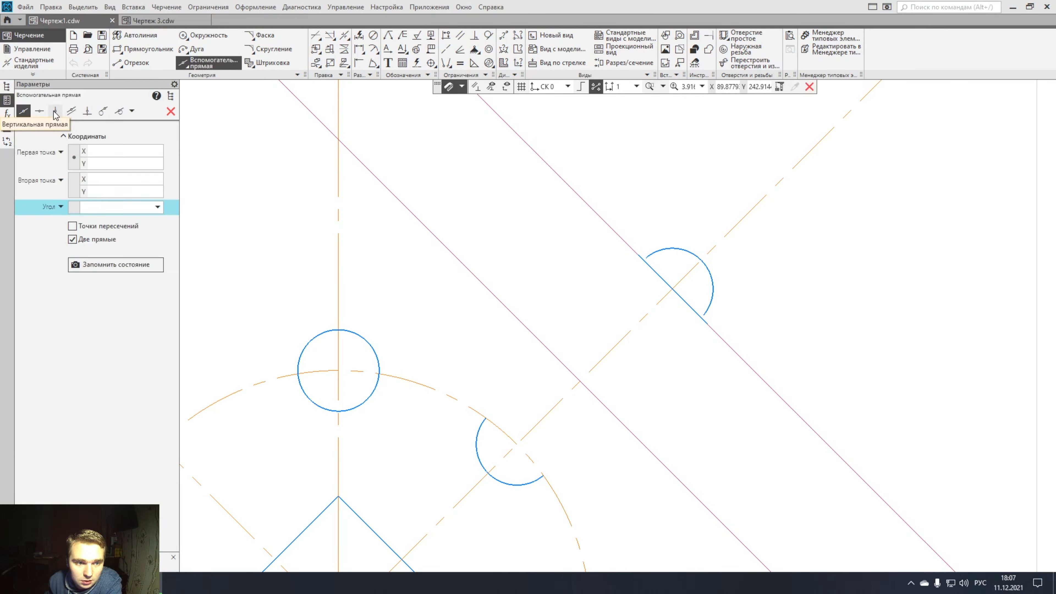
left_click(71, 111)
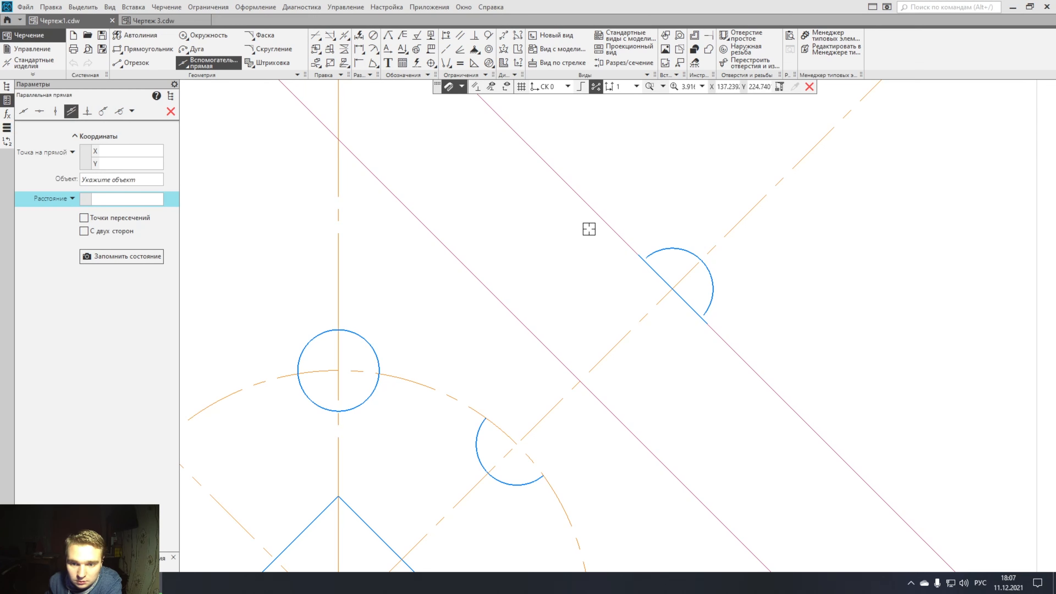
left_click(641, 283)
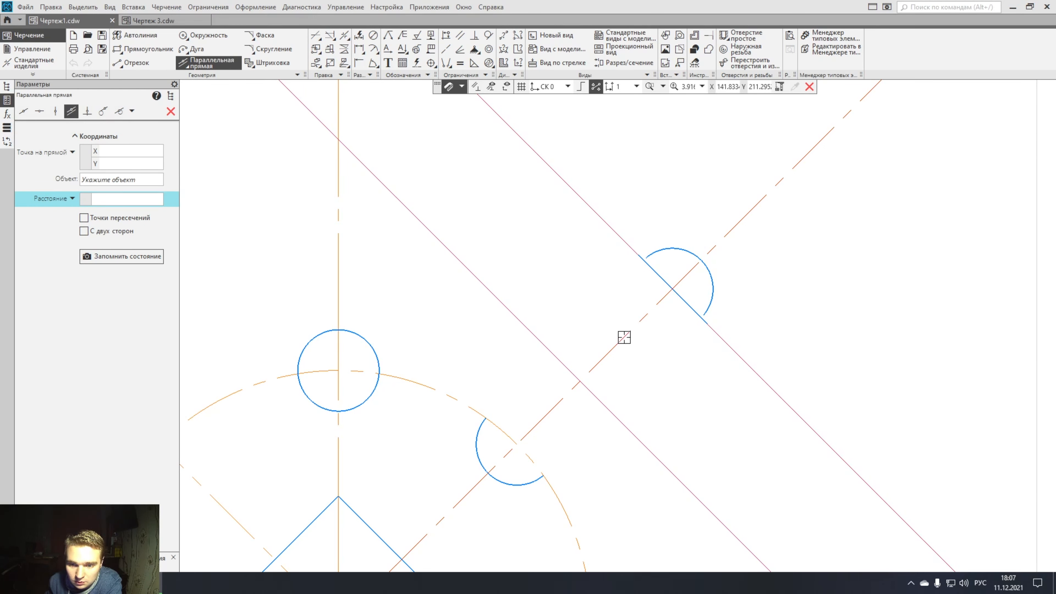
left_click(646, 258)
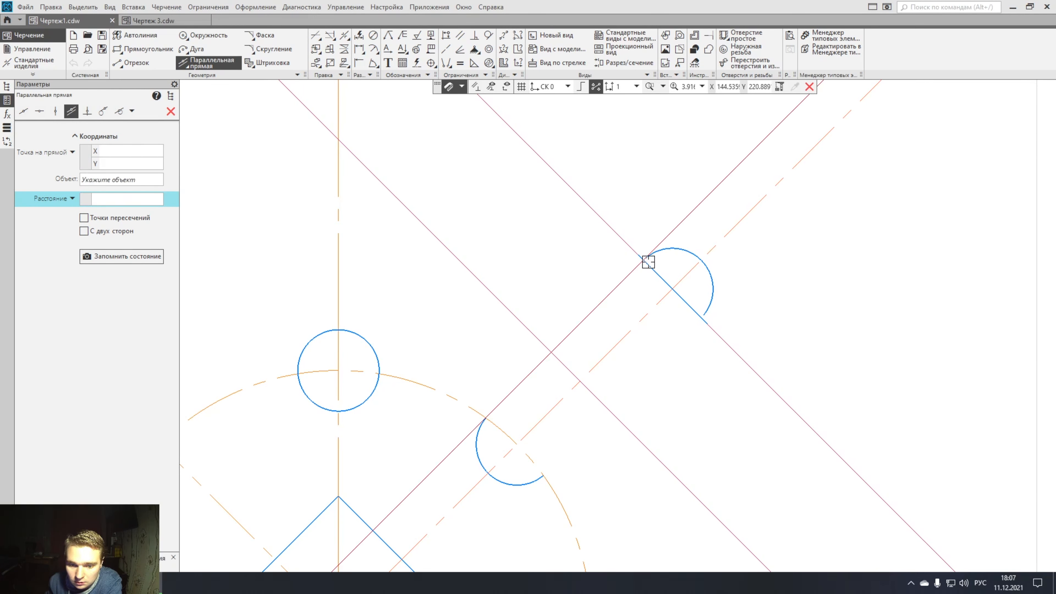
left_click(702, 315)
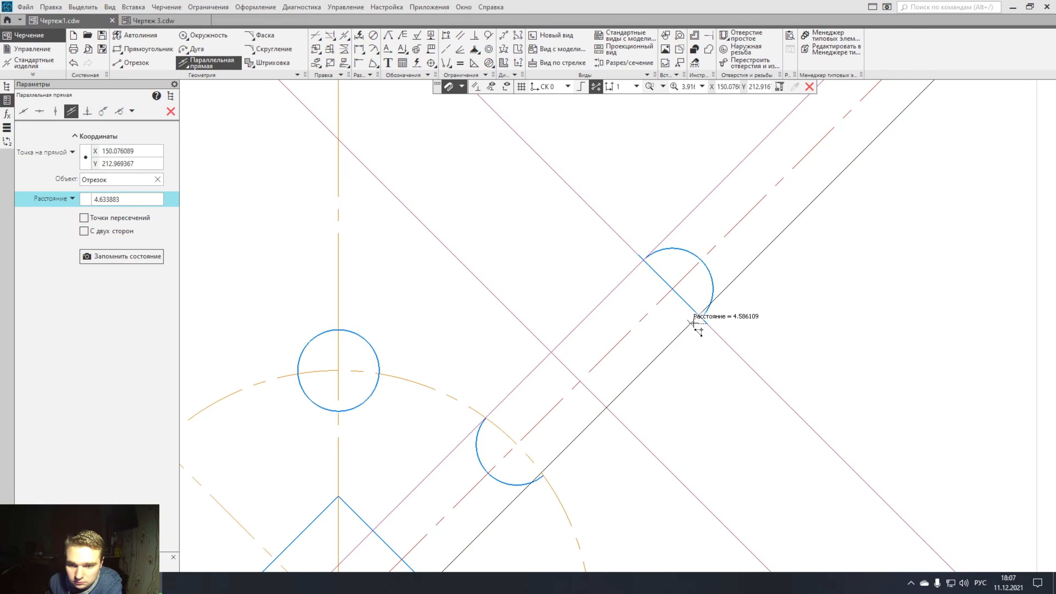
left_click(706, 315)
Draw a line joining the upper ends of the inner and outer 5 mm arcs to form one slot side.
left_click(132, 62)
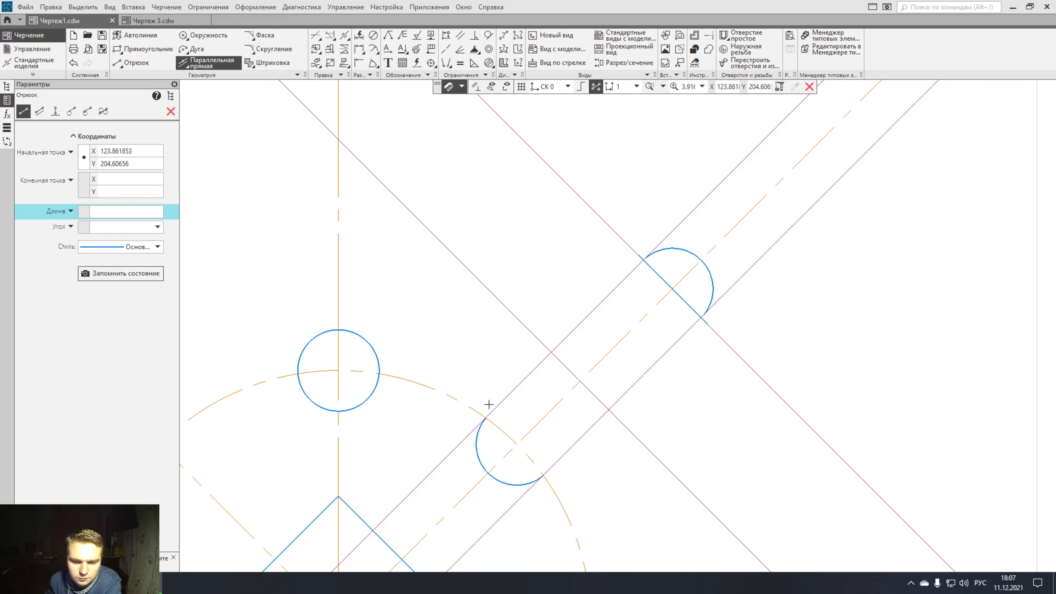
left_click(489, 417)
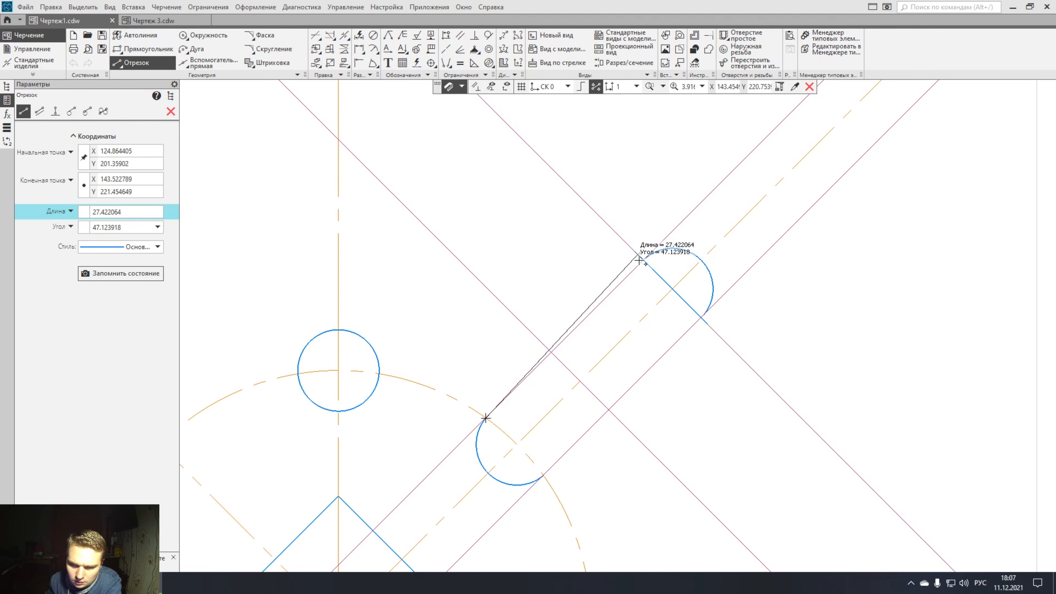
scroll(642, 253, "up", 5)
left_click(665, 246)
scroll(664, 246, "down", 3)
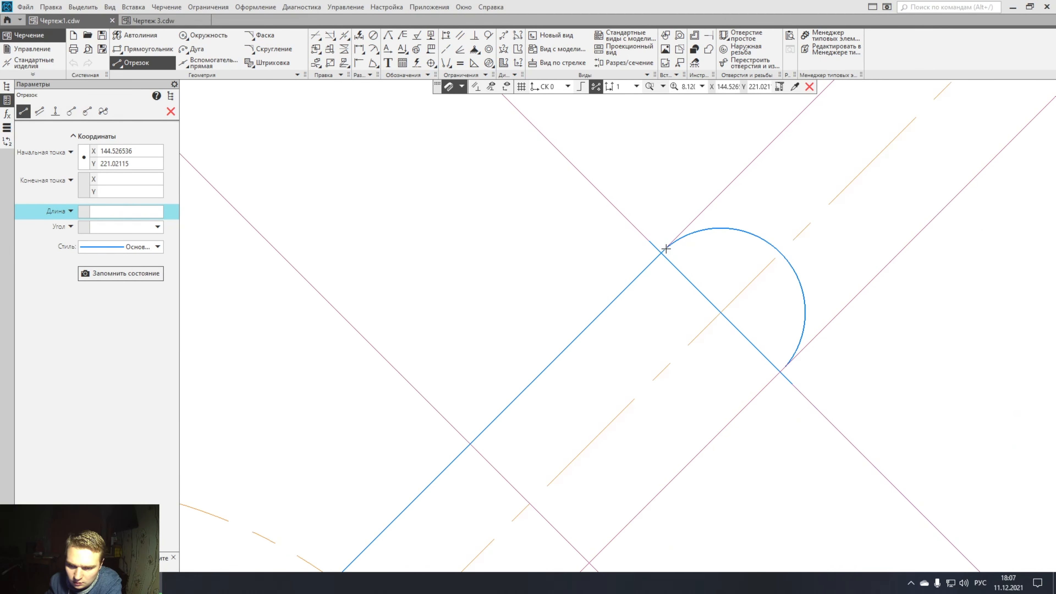
Draw the slot's second side from the inner arc's lower end to the outer arc's lower end.
scroll(635, 307, "down", 2)
scroll(635, 307, "up", 9)
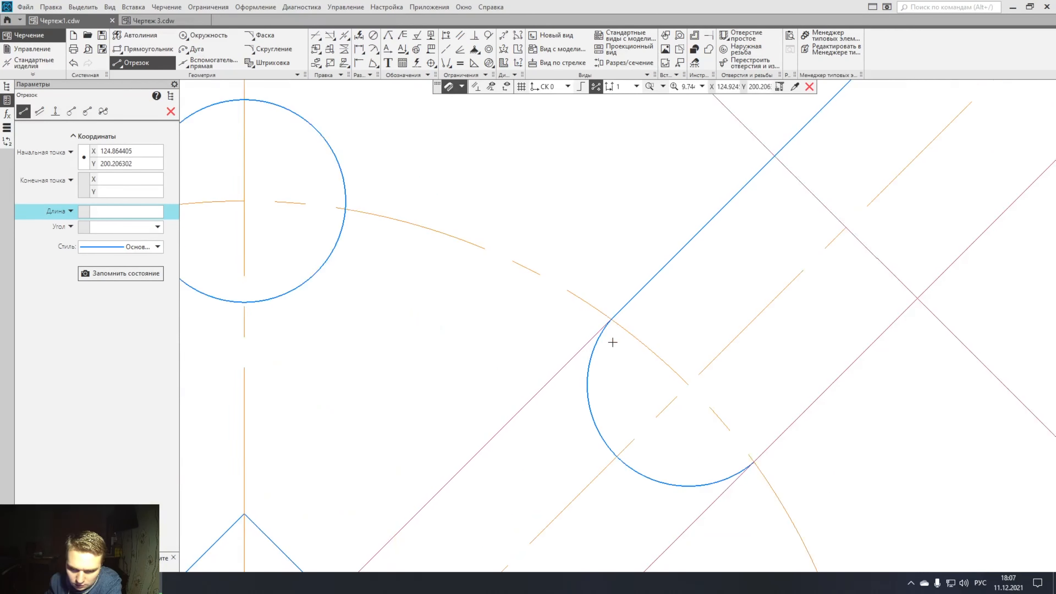
scroll(595, 307, "down", 11)
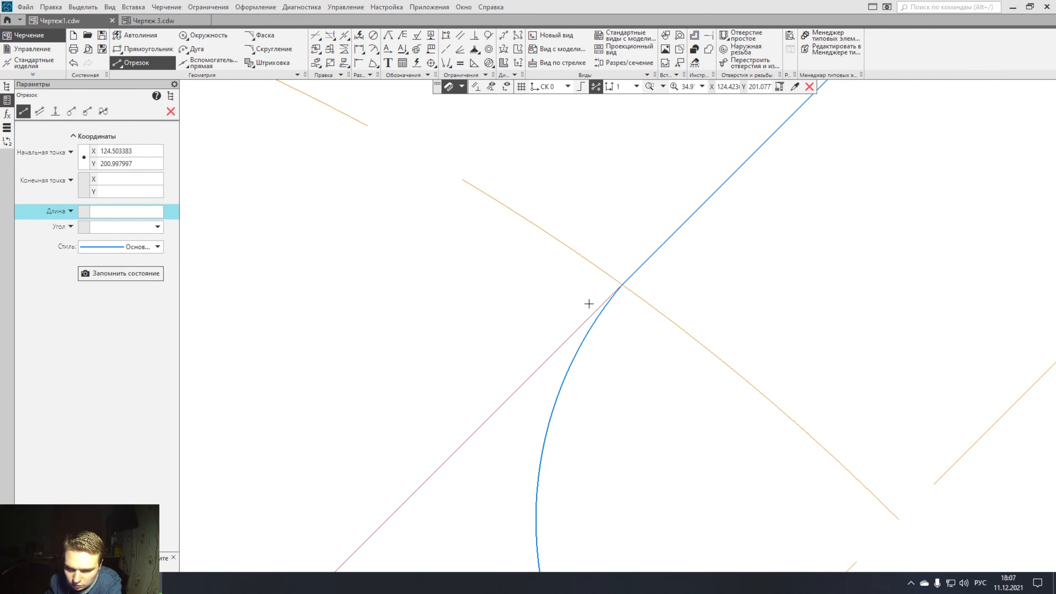
scroll(636, 278, "up", 6)
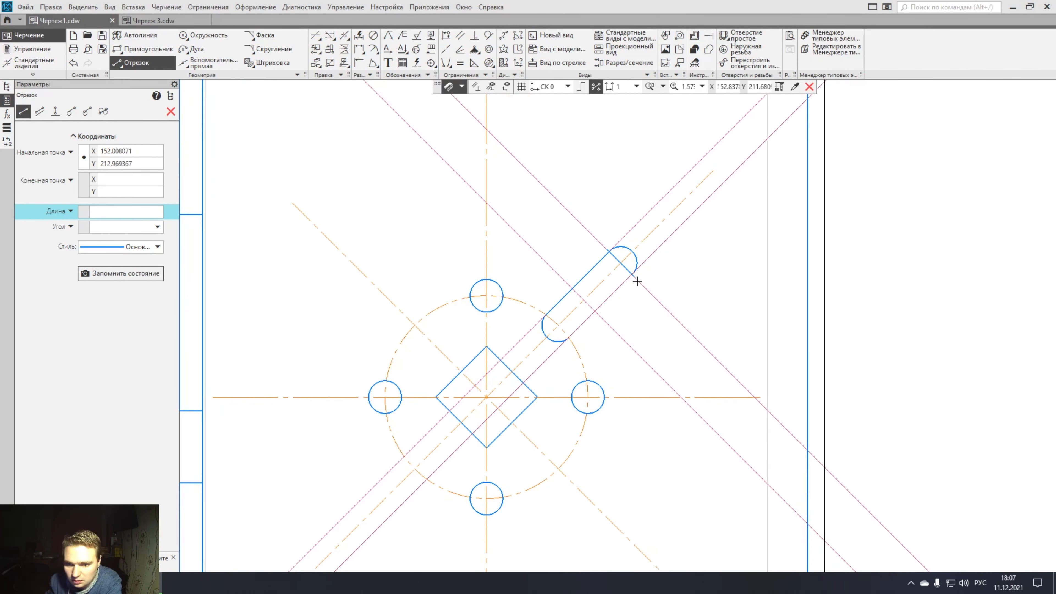
scroll(496, 430, "up", 3)
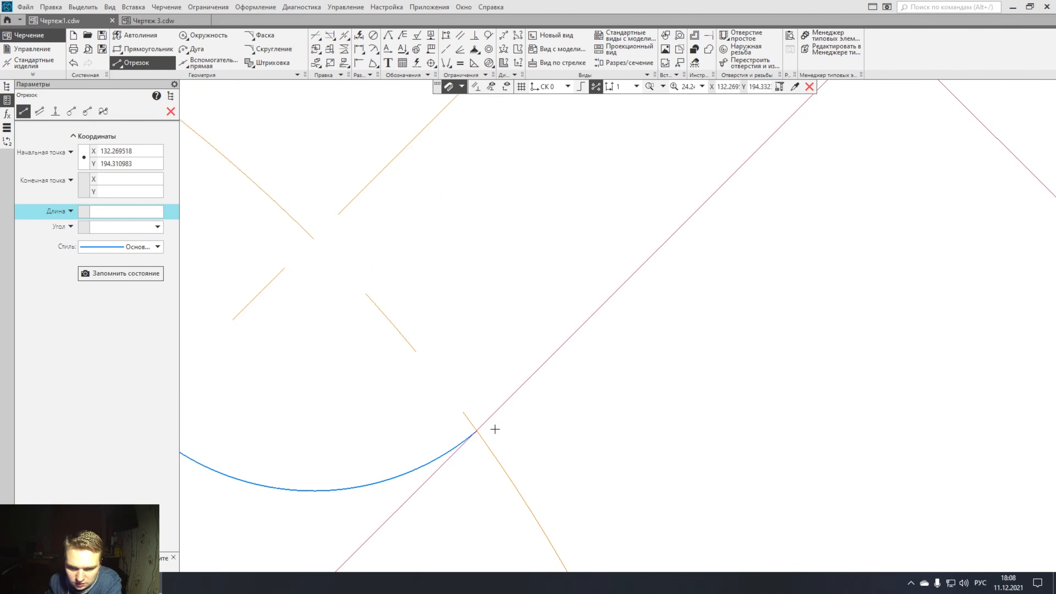
left_click(478, 431)
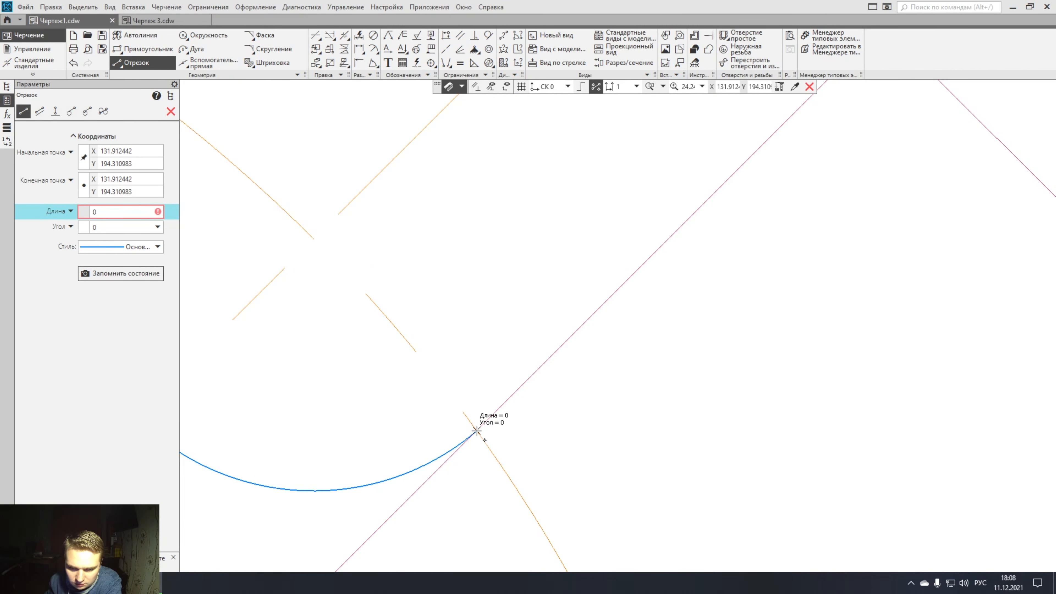
scroll(476, 431, "down", 5)
scroll(685, 221, "up", 6)
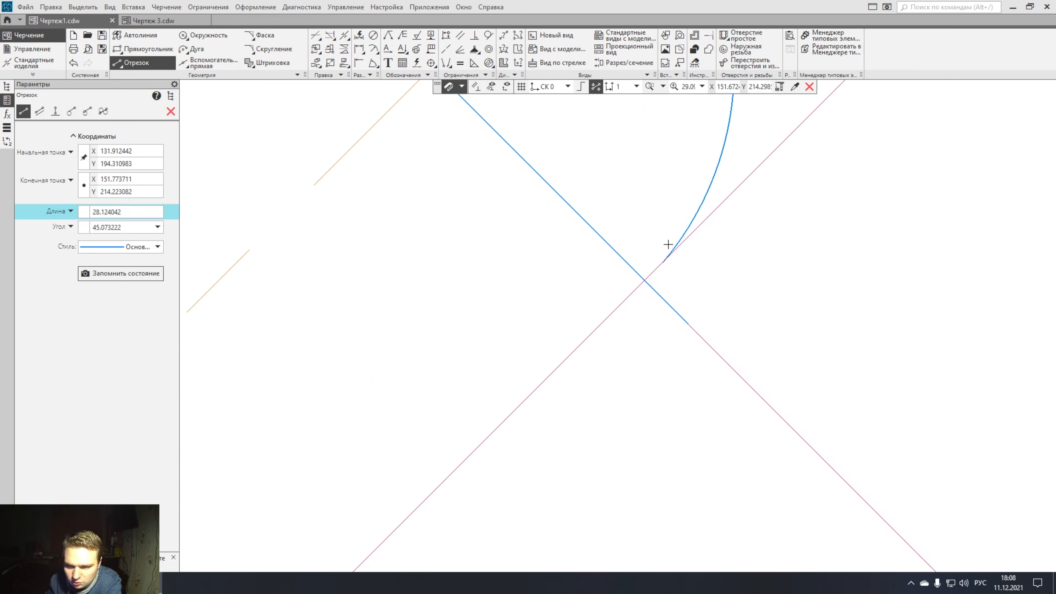
left_click(664, 262)
scroll(663, 263, "down", 7)
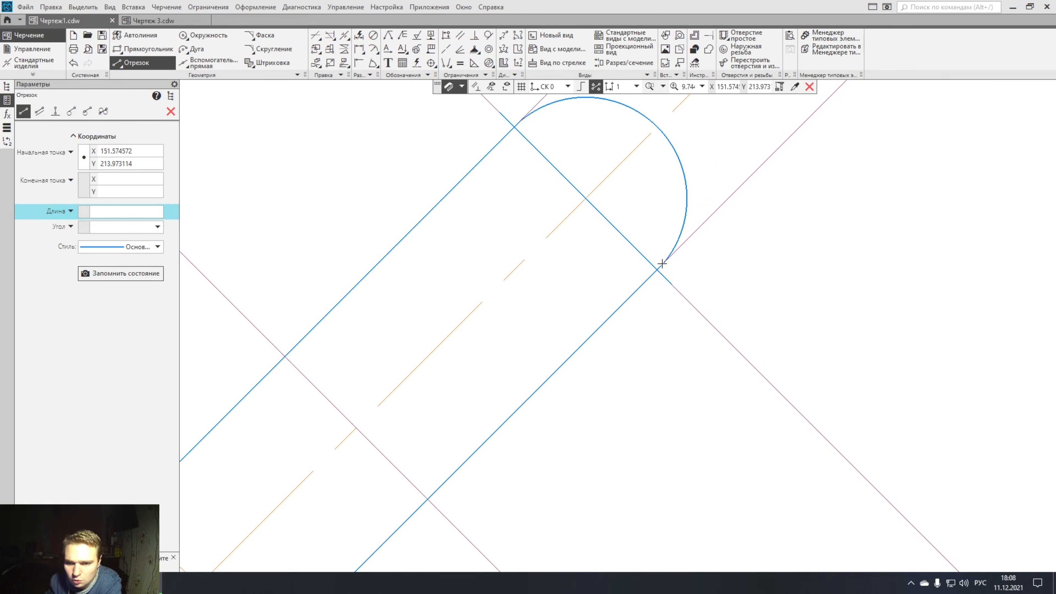
scroll(662, 264, "down", 2)
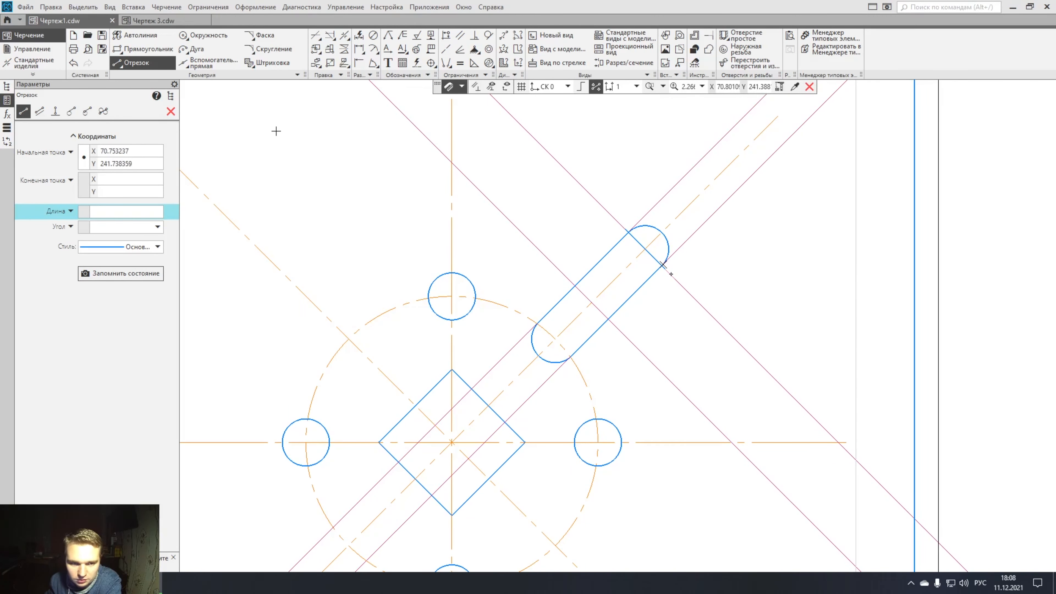
key("Escape")
Delete the two auxiliary lines that run along the slot's sides.
middle_click_drag(733, 290, 658, 353)
left_click(631, 285)
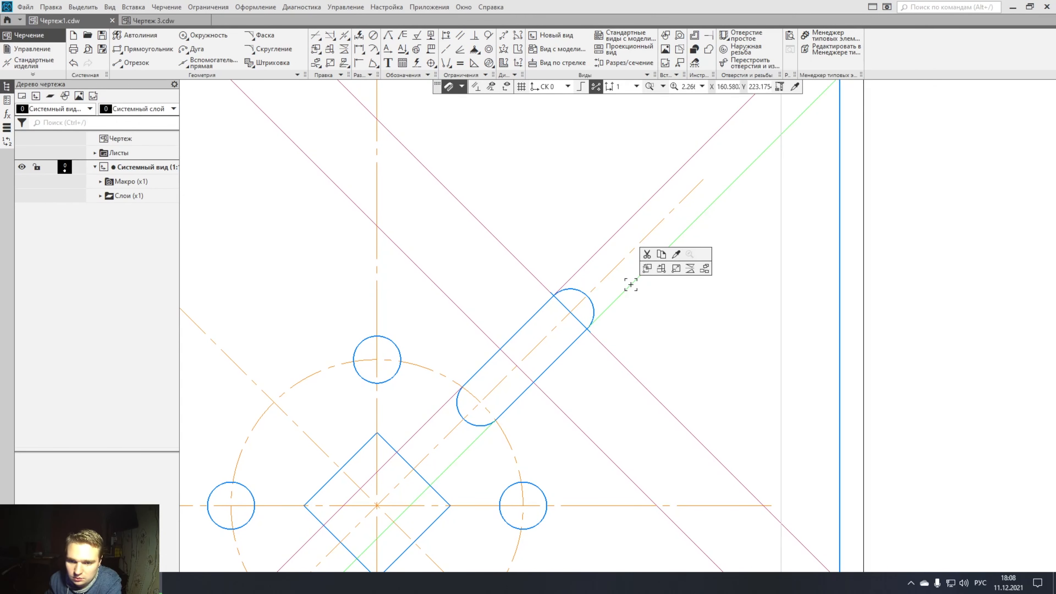
key("Delete")
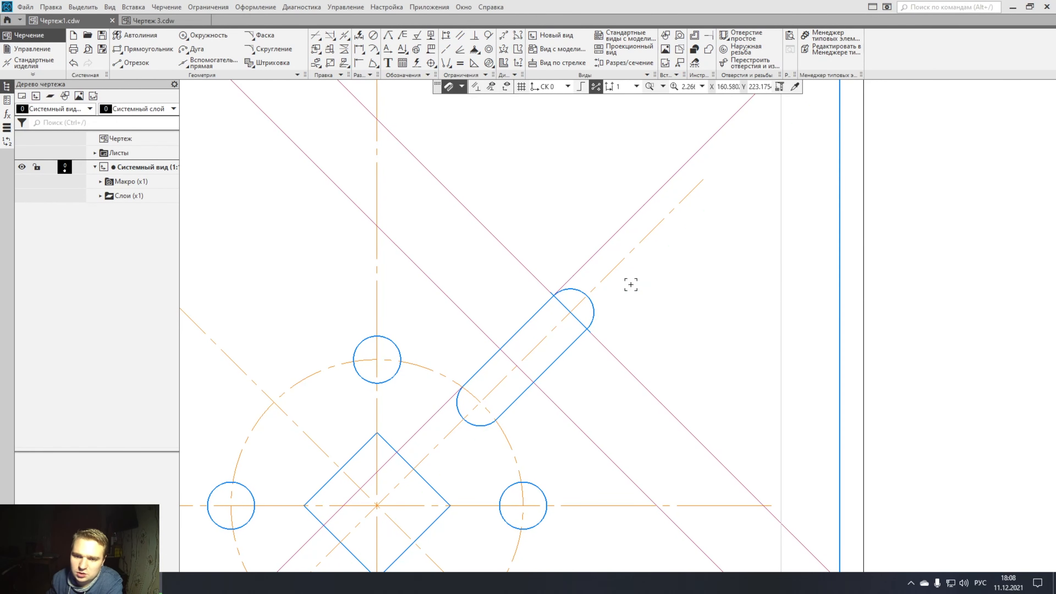
left_click(599, 250)
key("Delete")
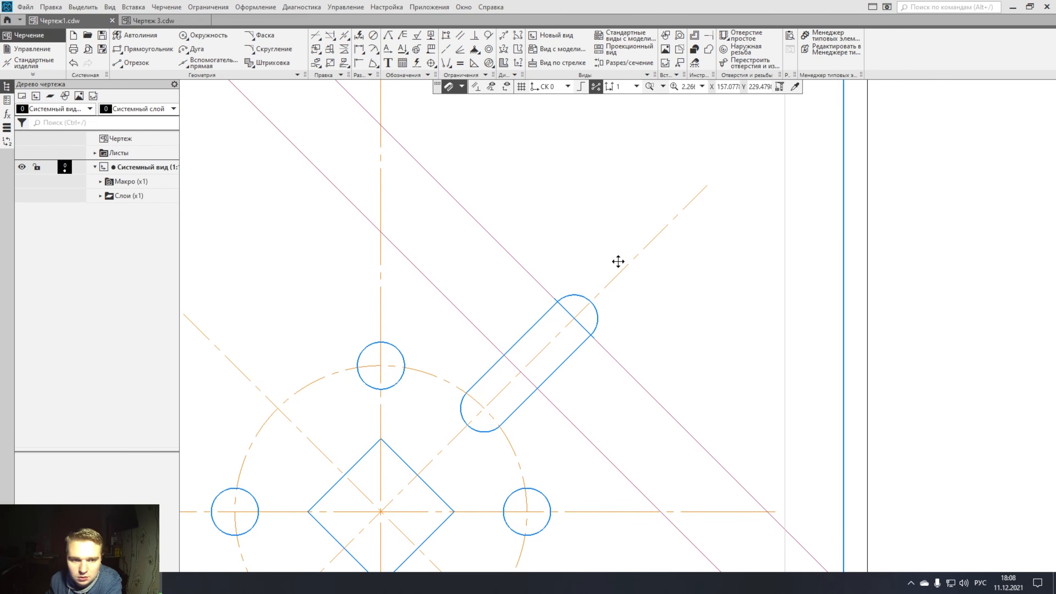
Draw a 12 mm radius arc about the slot's outer centre, from 135° clockwise to the auxiliary line's opposite side.
left_click(198, 50)
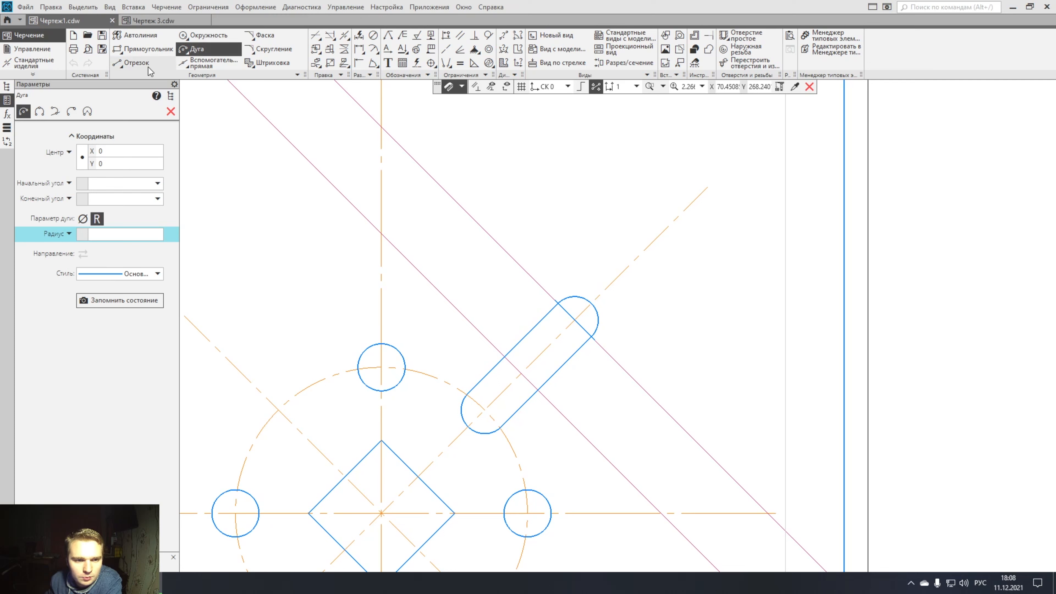
left_click(104, 234)
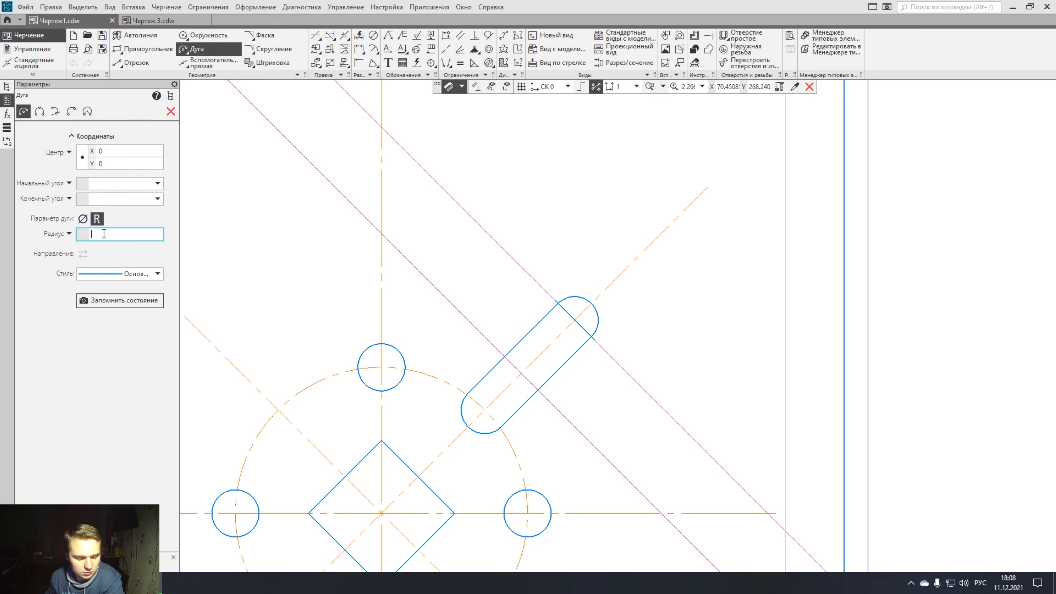
type("12")
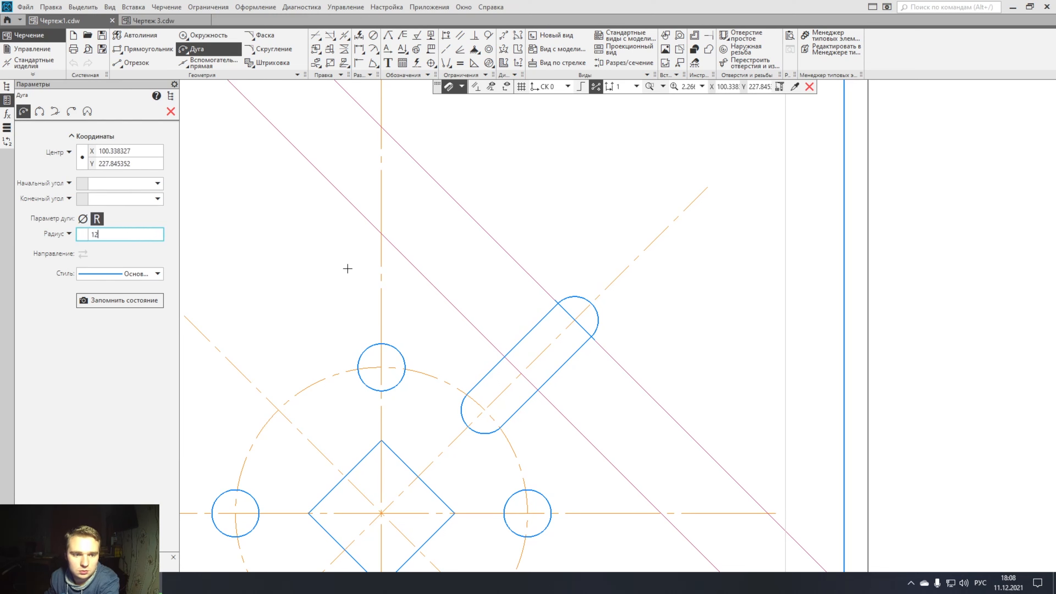
key("Return")
scroll(574, 320, "up", 4)
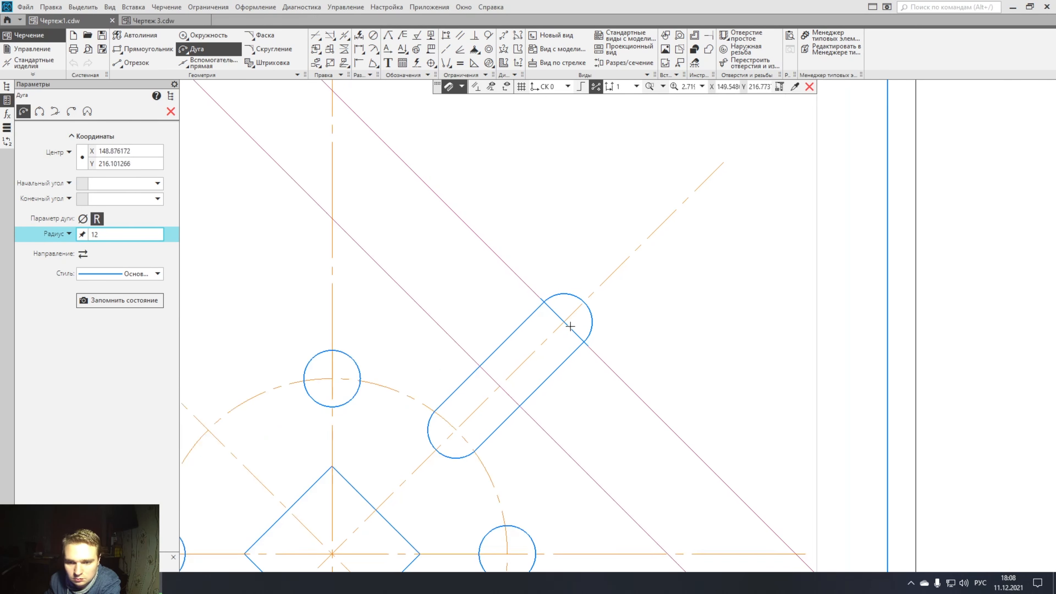
left_click(558, 317)
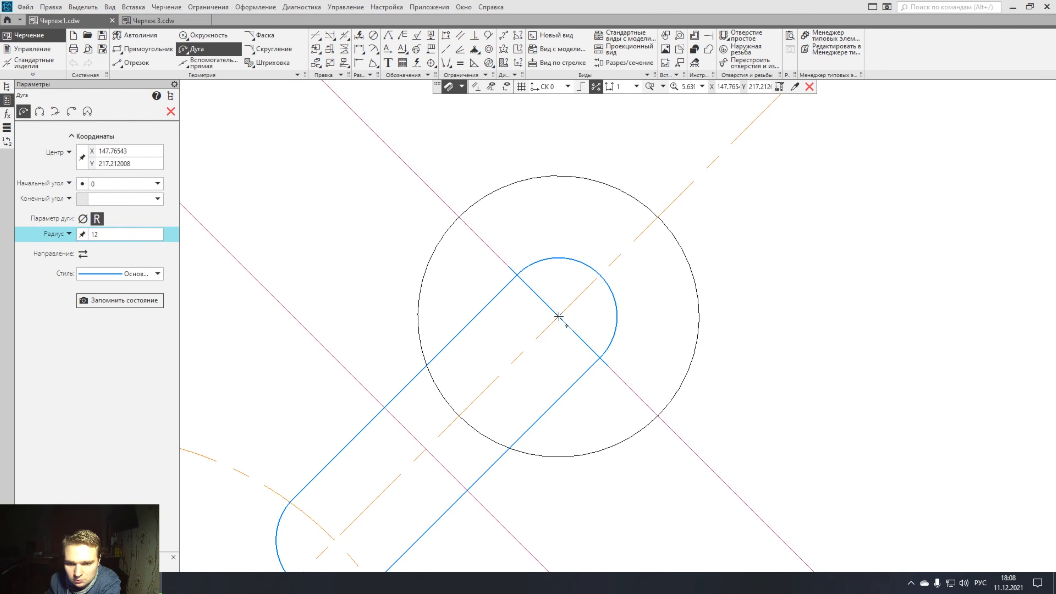
left_click(459, 217)
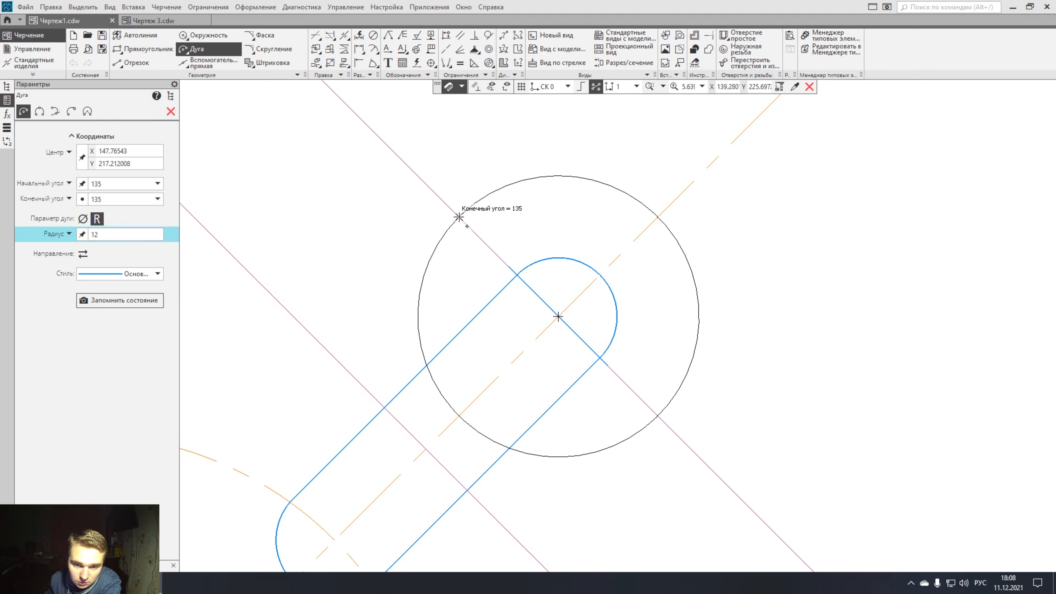
left_click(659, 417)
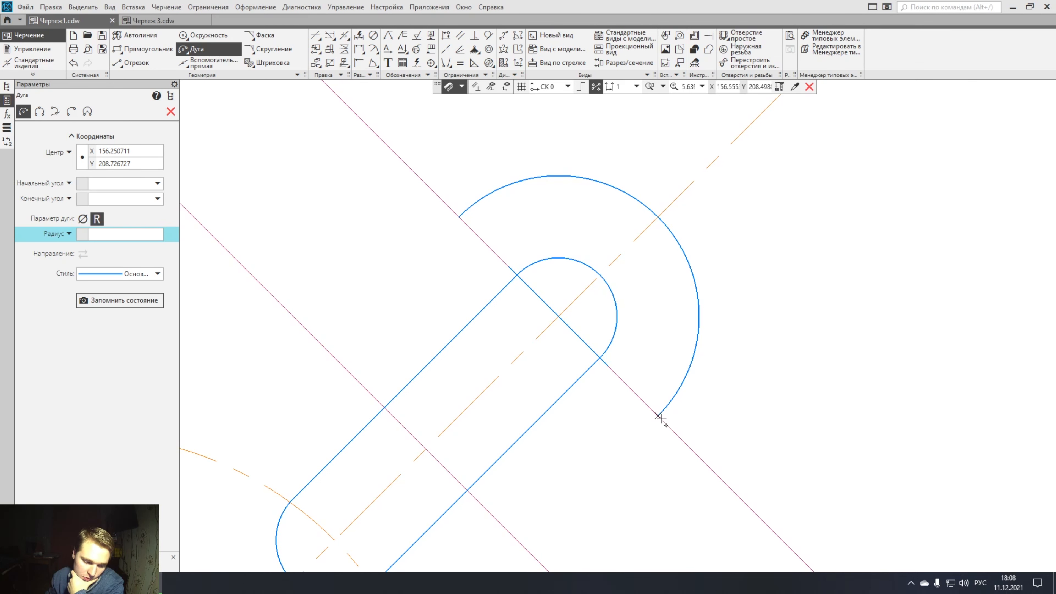
scroll(661, 418, "down", 5)
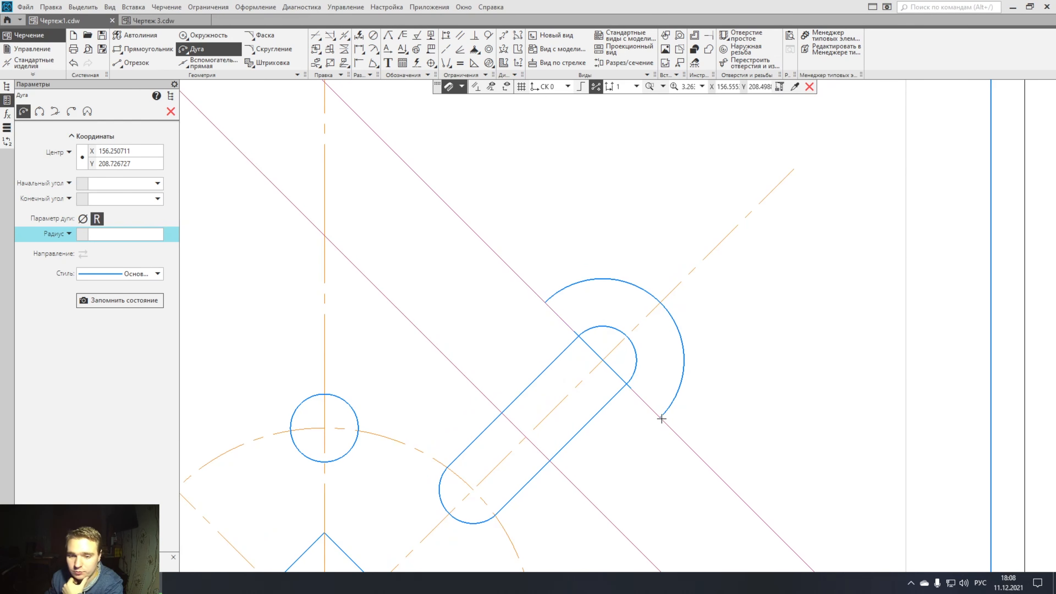
Draw two auxiliary lines parallel to the slot's centre line, one through each end of the 12 mm arc.
middle_click_drag(675, 347, 672, 303)
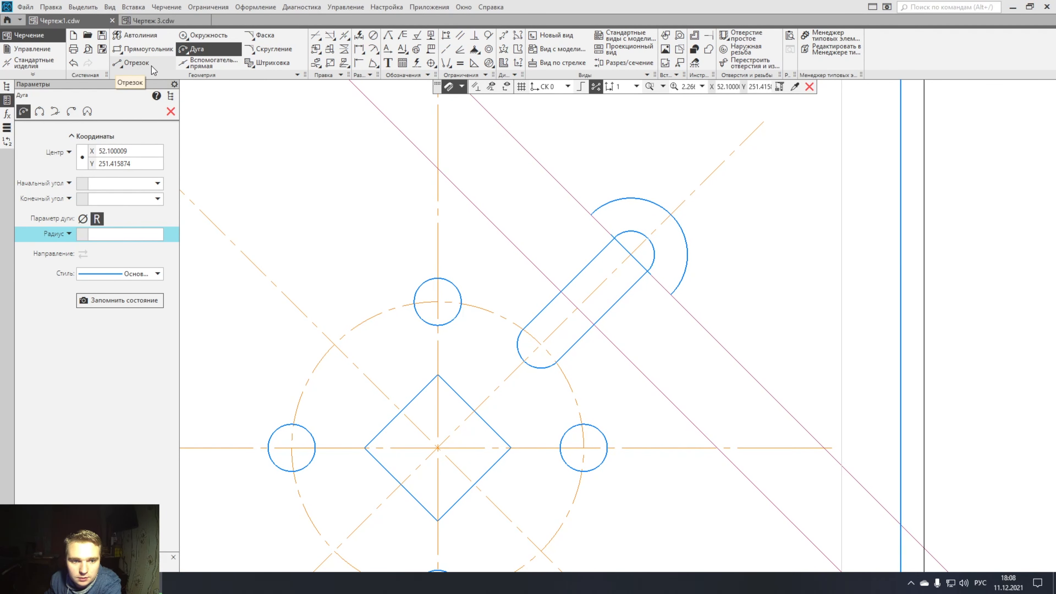
left_click(183, 65)
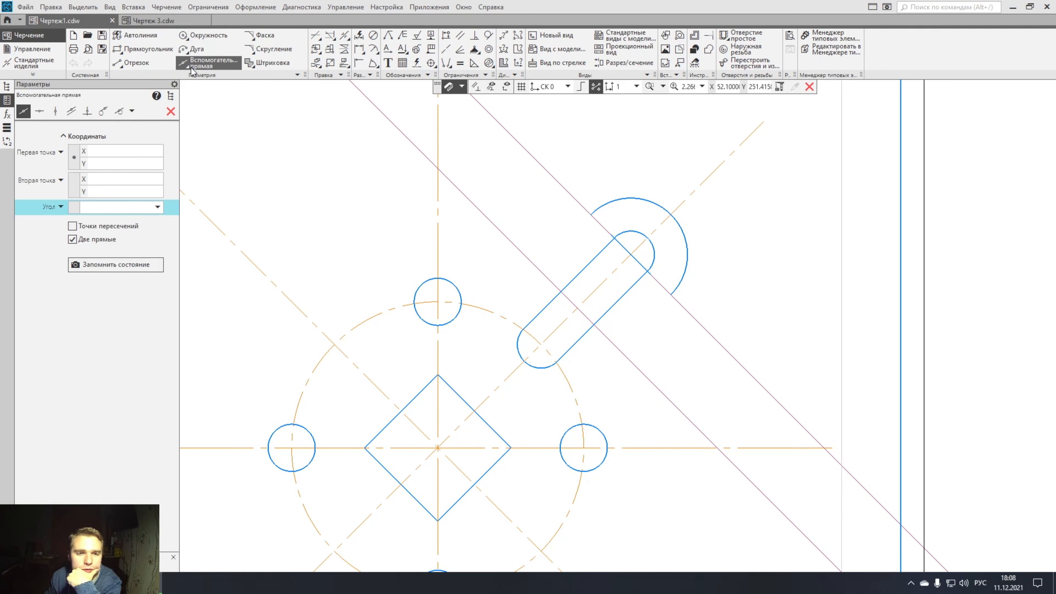
left_click(72, 110)
left_click(595, 290)
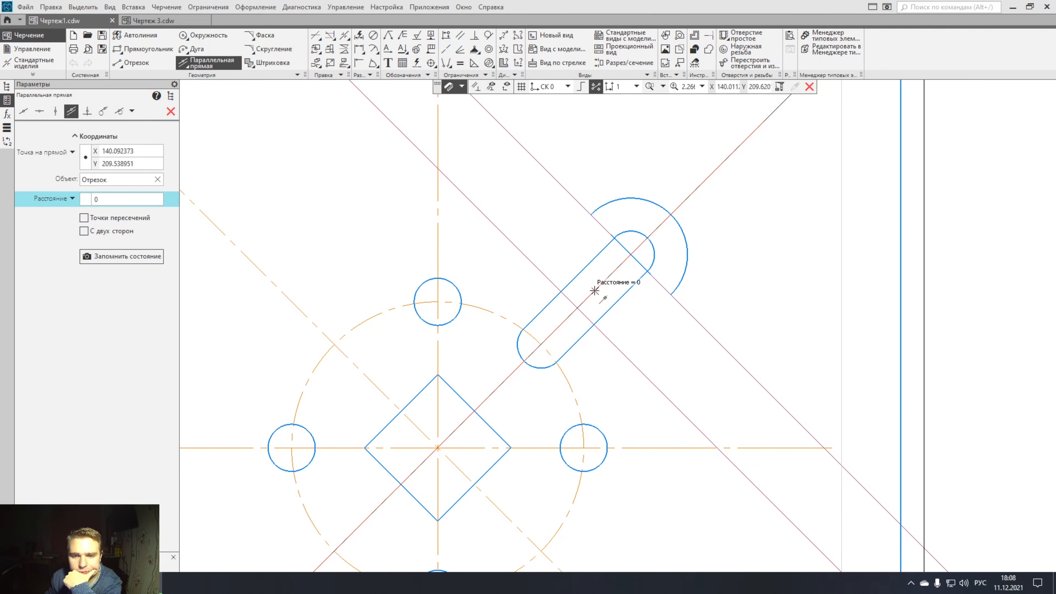
left_click(671, 295)
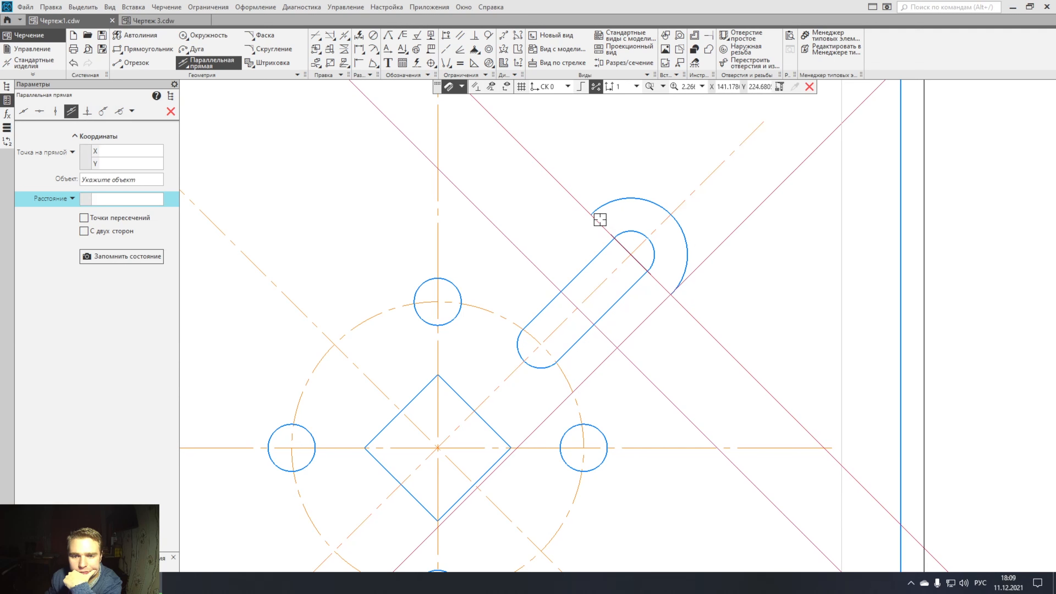
left_click(604, 275)
left_click(589, 211)
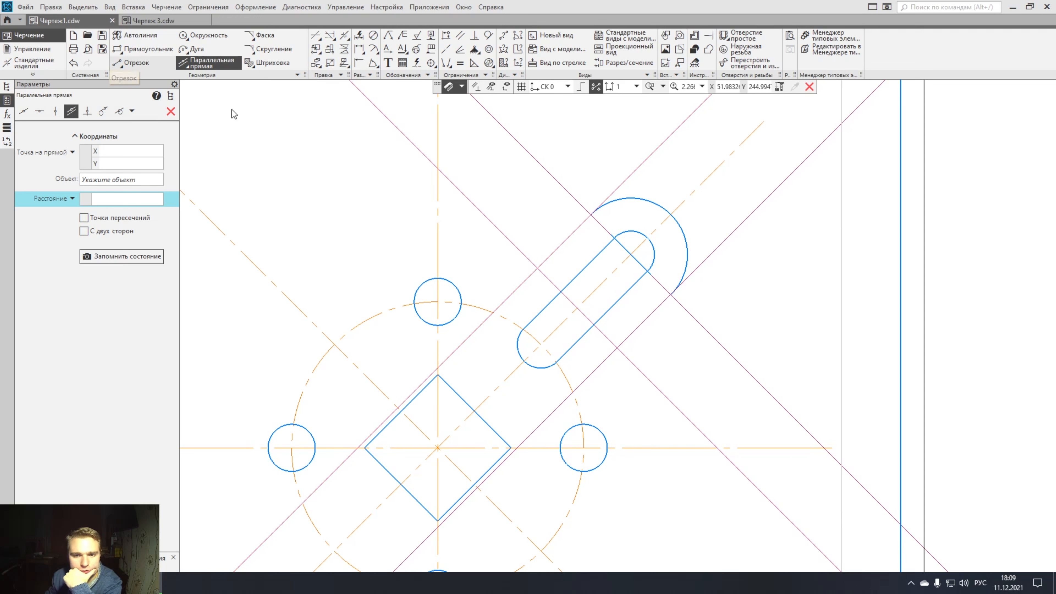
Draw the arm's two outer sides from the 12 mm arc's ends to the auxiliary line nearer the part's centre.
left_click(590, 214)
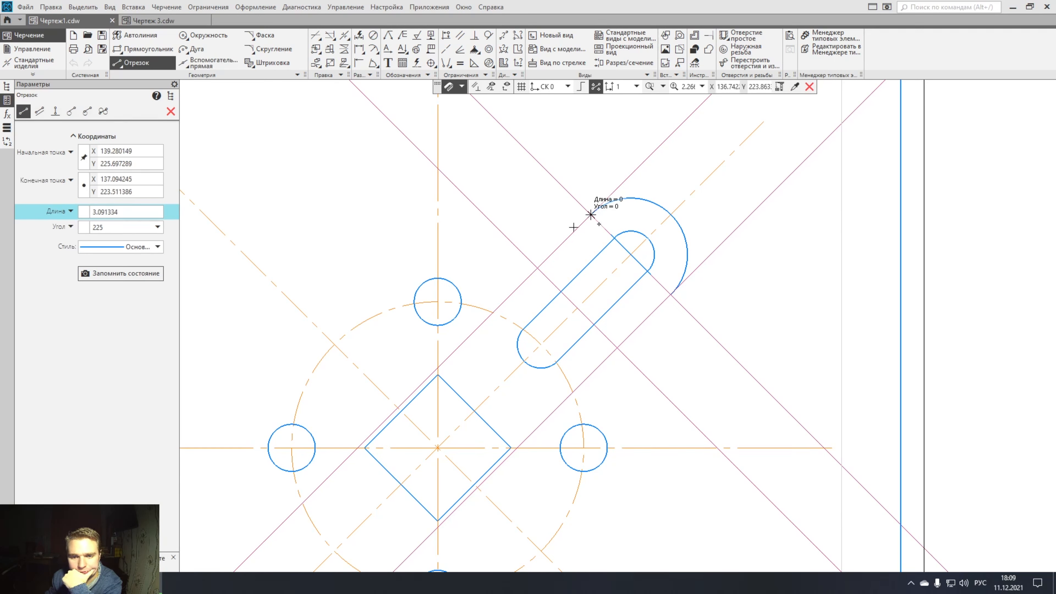
left_click(545, 262)
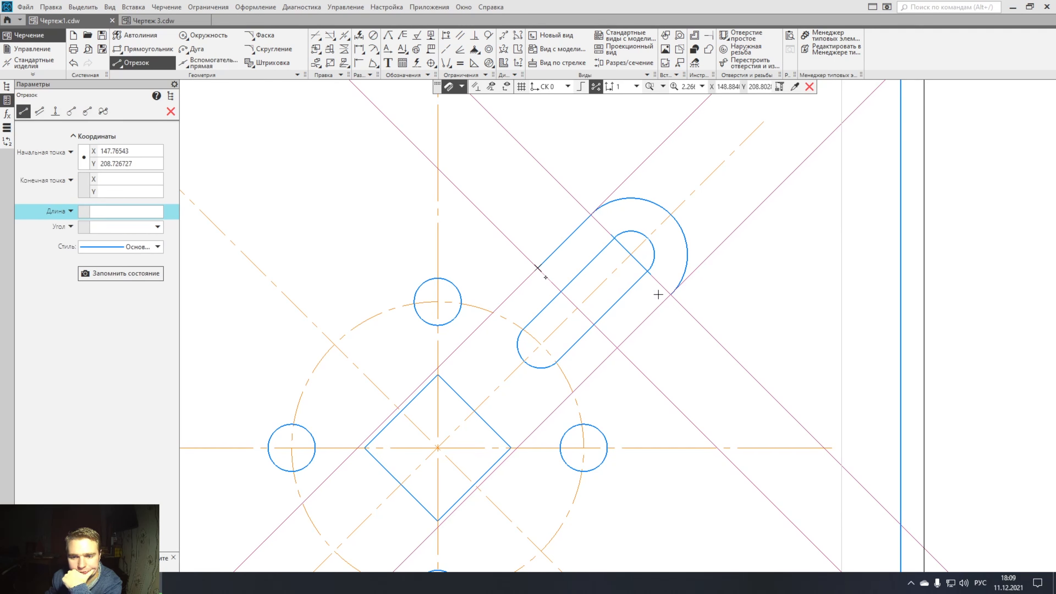
left_click(672, 295)
left_click(617, 347)
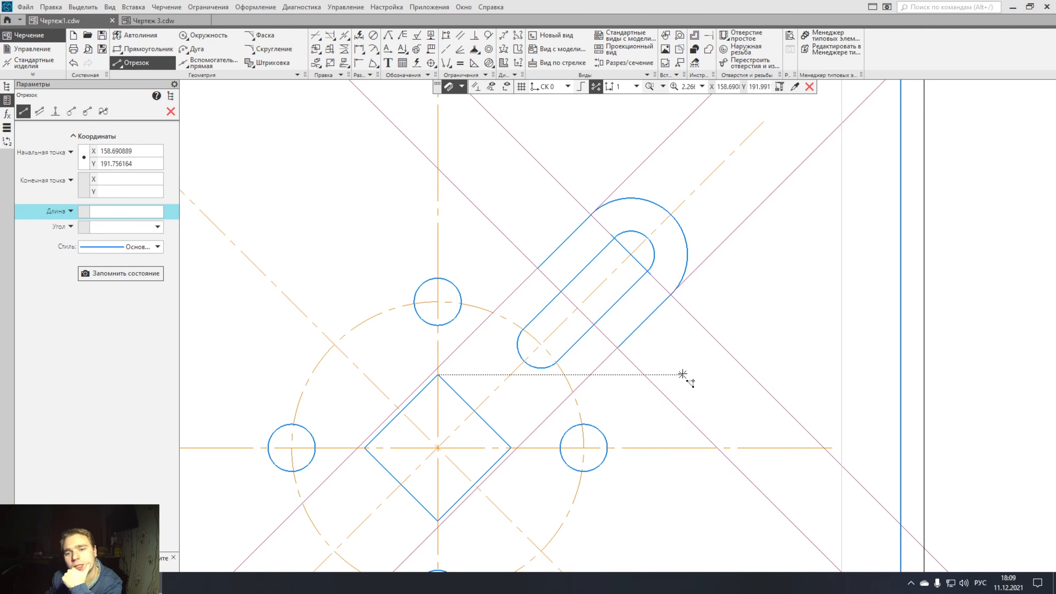
Draw an 84 mm diameter circle centred on the square's centre.
middle_click_drag(682, 374, 650, 321)
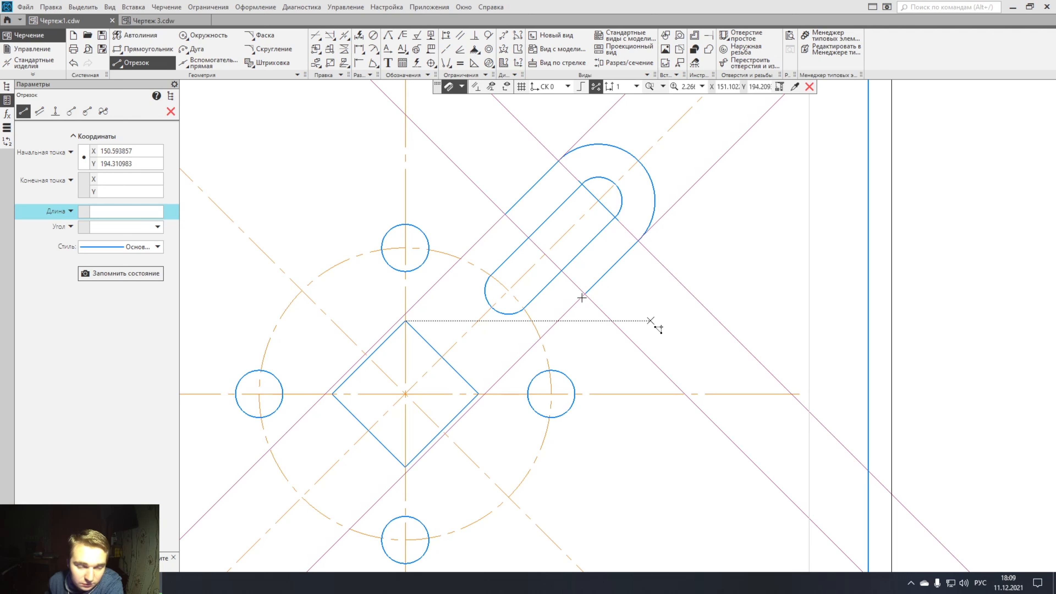
left_click(207, 37)
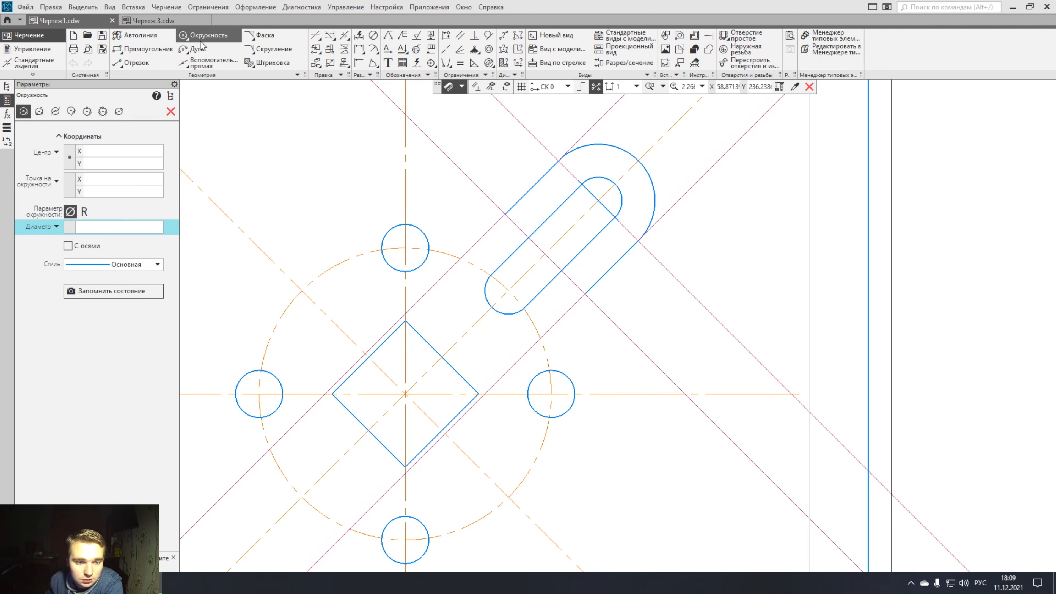
left_click(95, 225)
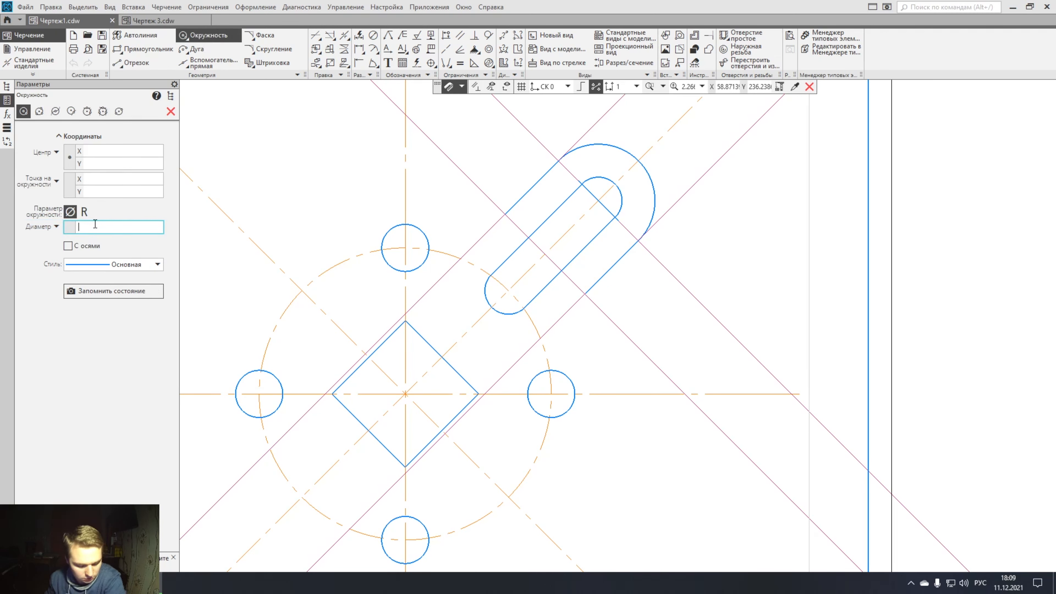
type("8")
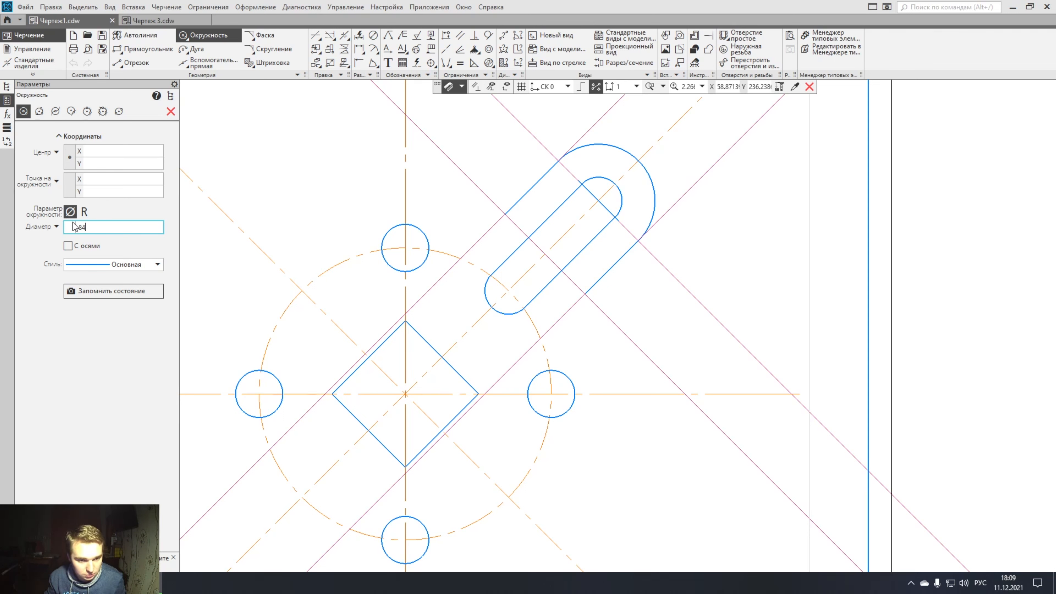
type("4")
key("Return")
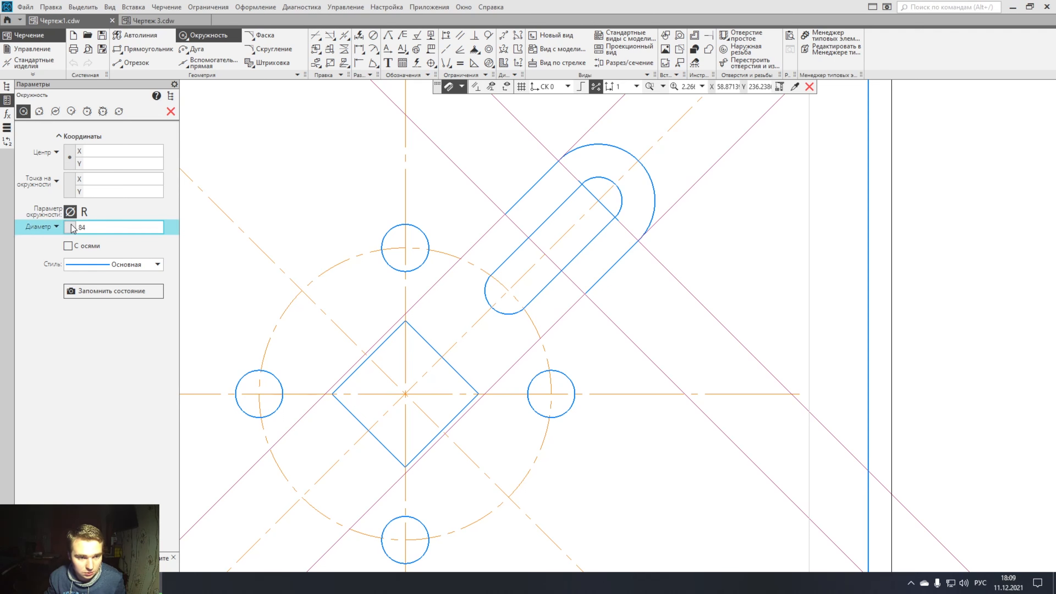
left_click(405, 394)
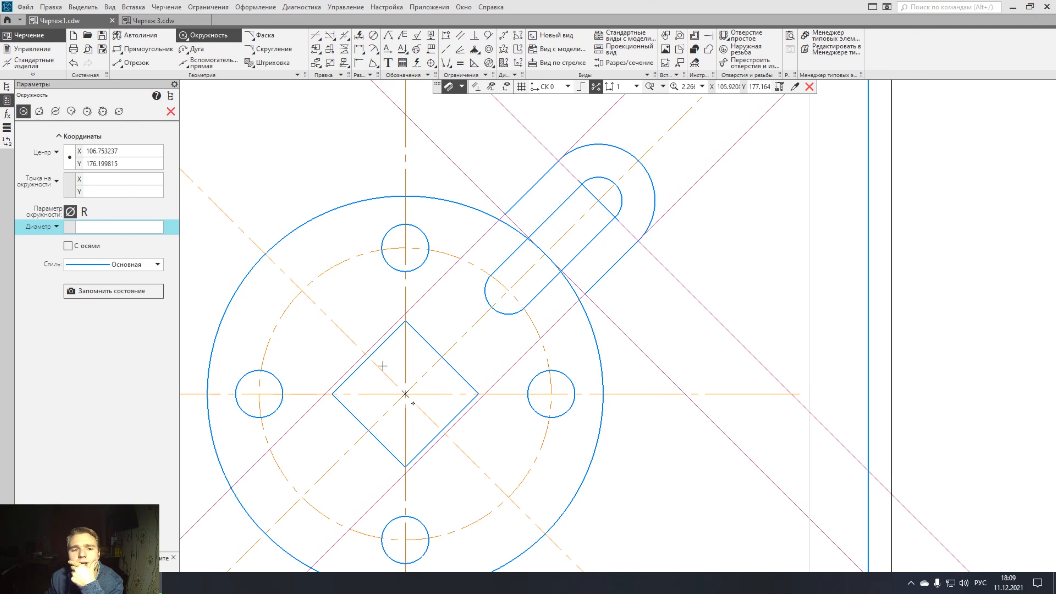
left_click(170, 111)
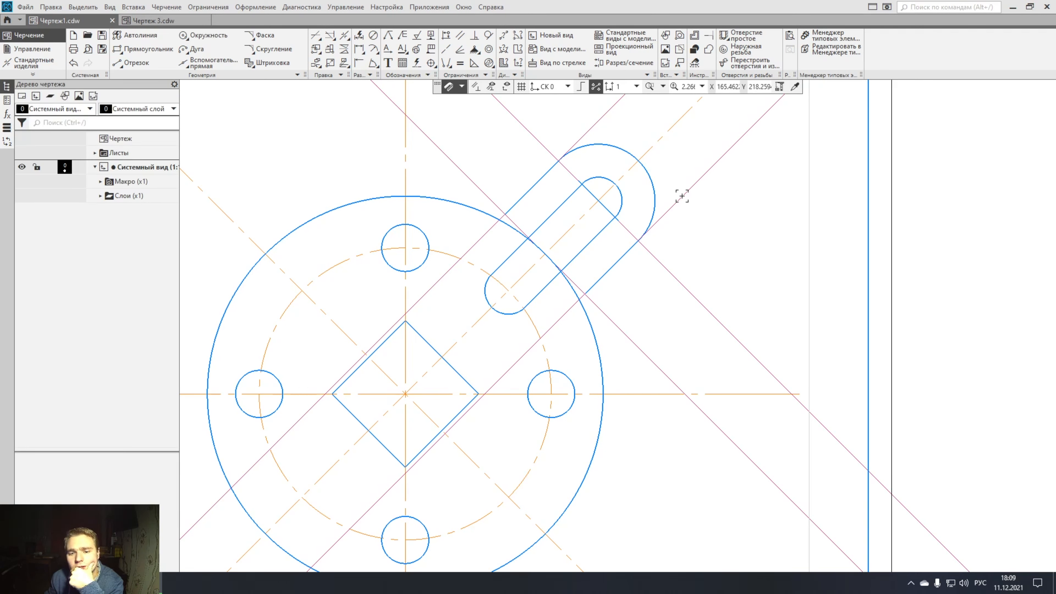
Delete the two auxiliary lines that run perpendicular to the slot's centre line.
left_click(673, 268)
key("Delete")
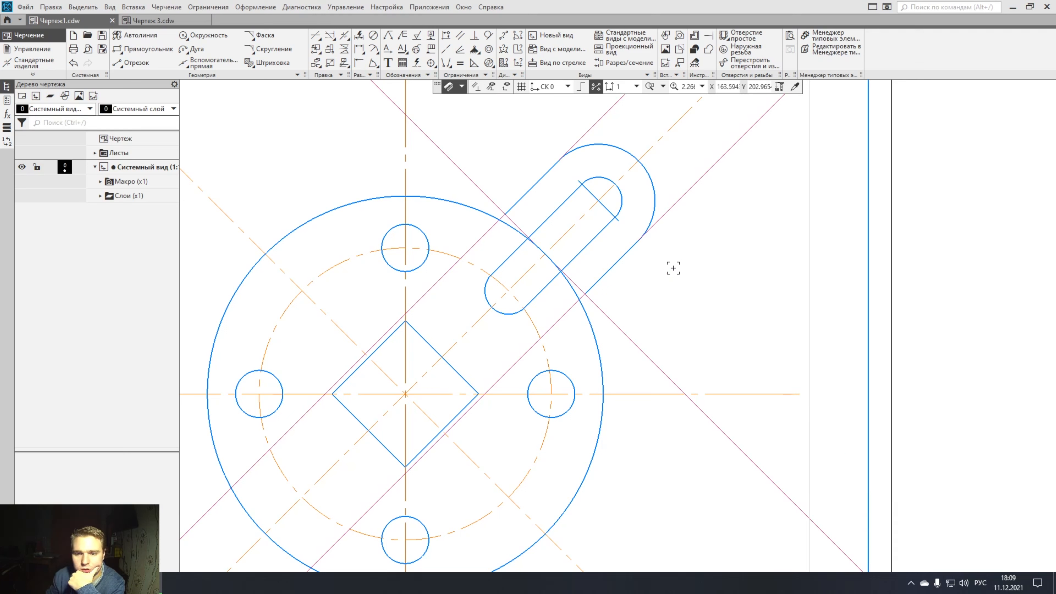
left_click(628, 335)
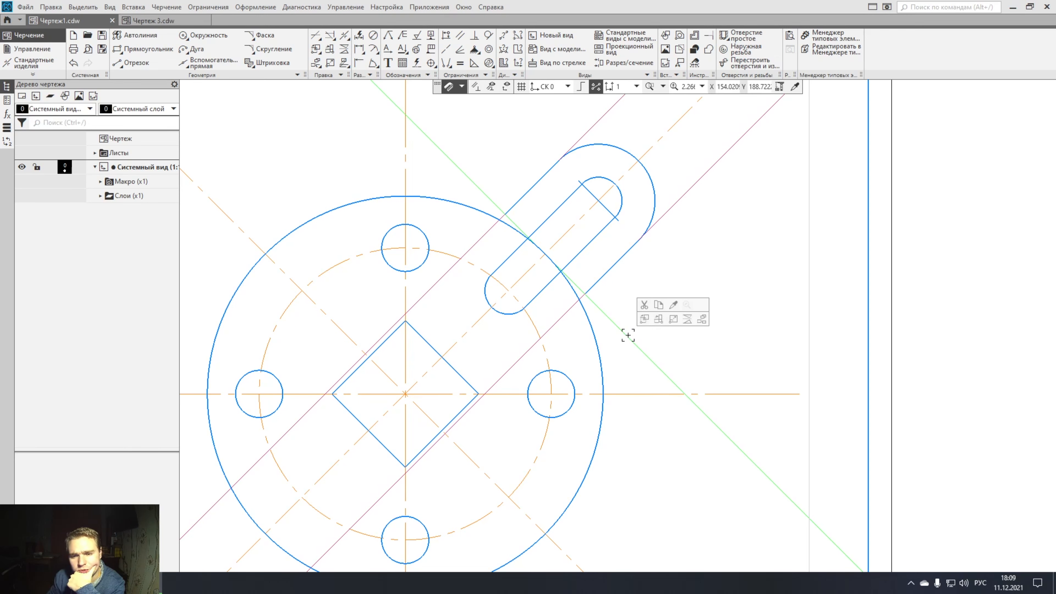
key("Delete")
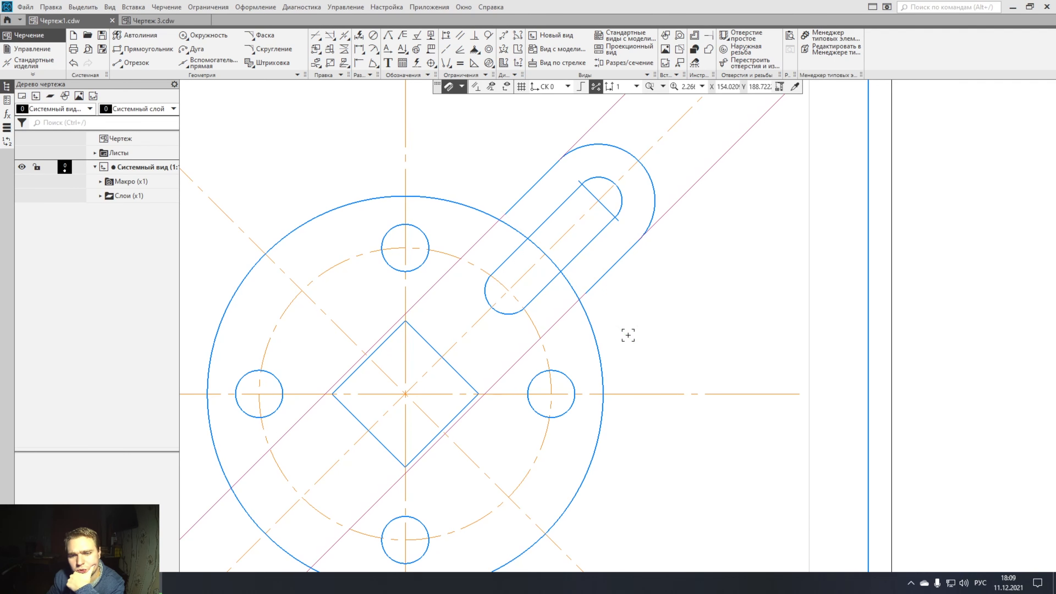
Stretch the short cross line at the slot's outer centre past the arm's lower side and set its length to 40 mm.
scroll(620, 208, "up", 3)
left_click(618, 197)
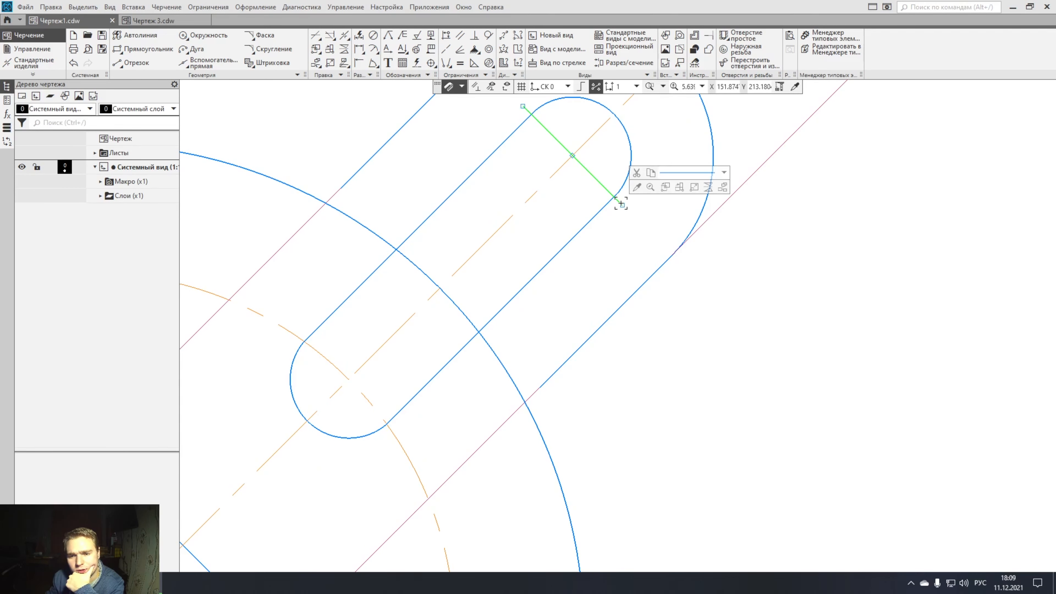
scroll(626, 208, "down", 2)
left_click_drag(621, 203, 653, 236)
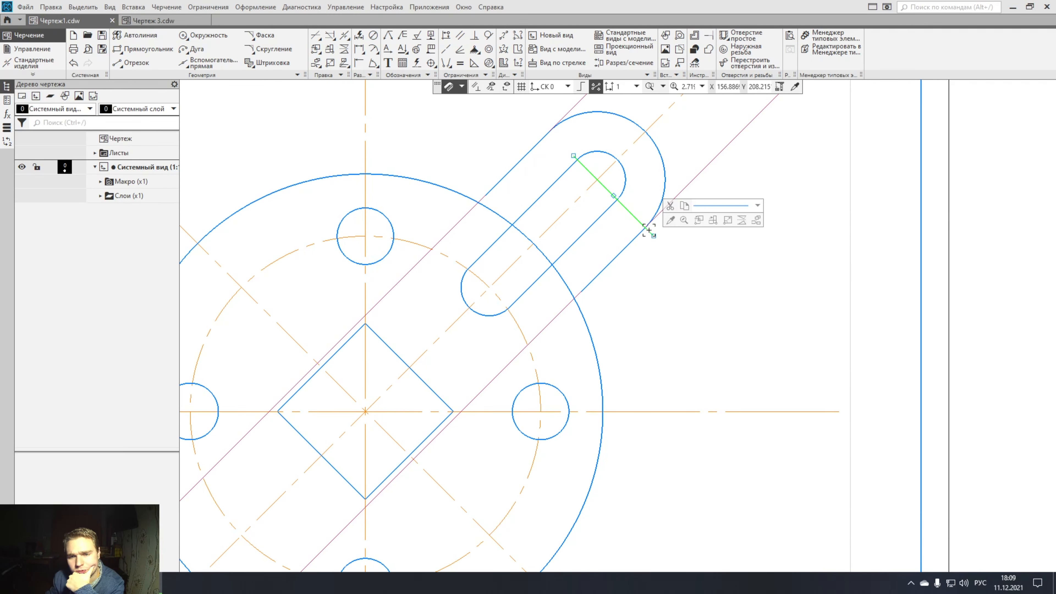
right_click(633, 225)
left_click(550, 300)
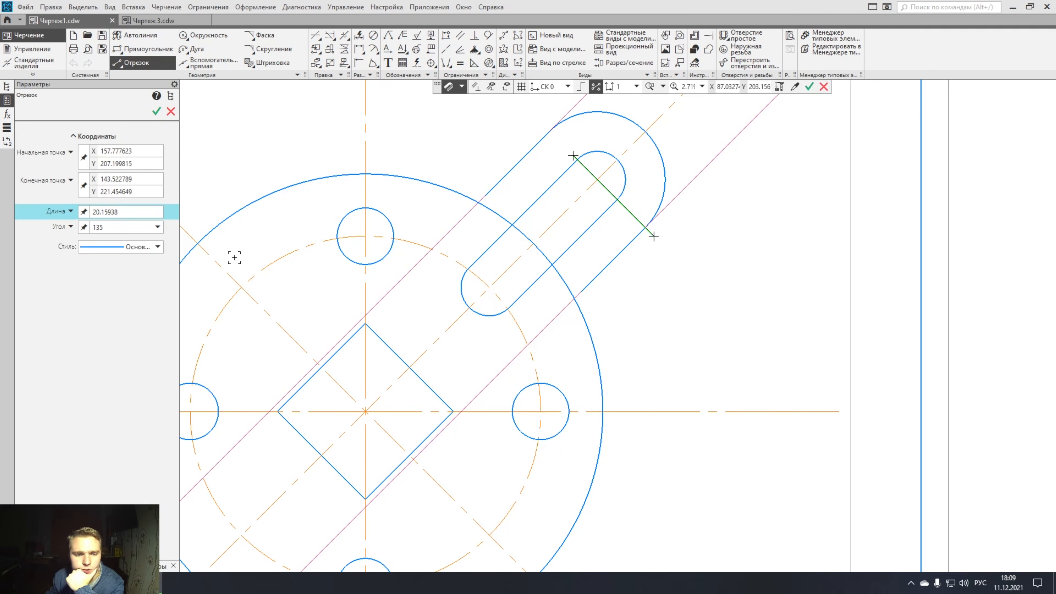
left_click(136, 213)
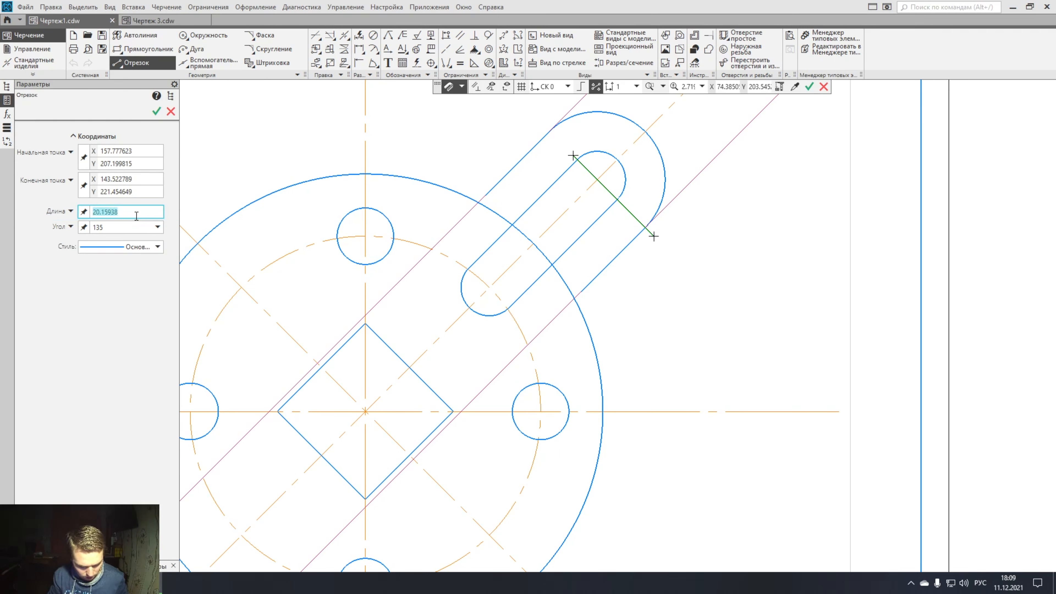
type("40")
left_click(158, 112)
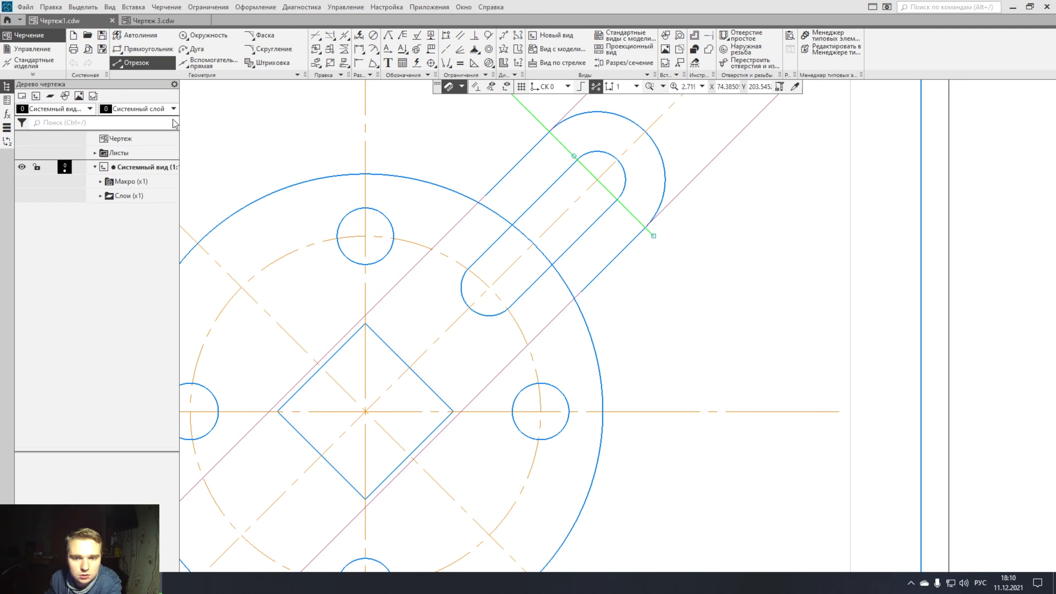
Place an auxiliary line parallel to the 40 mm cross line and coincident with it.
middle_click_drag(587, 193, 588, 294)
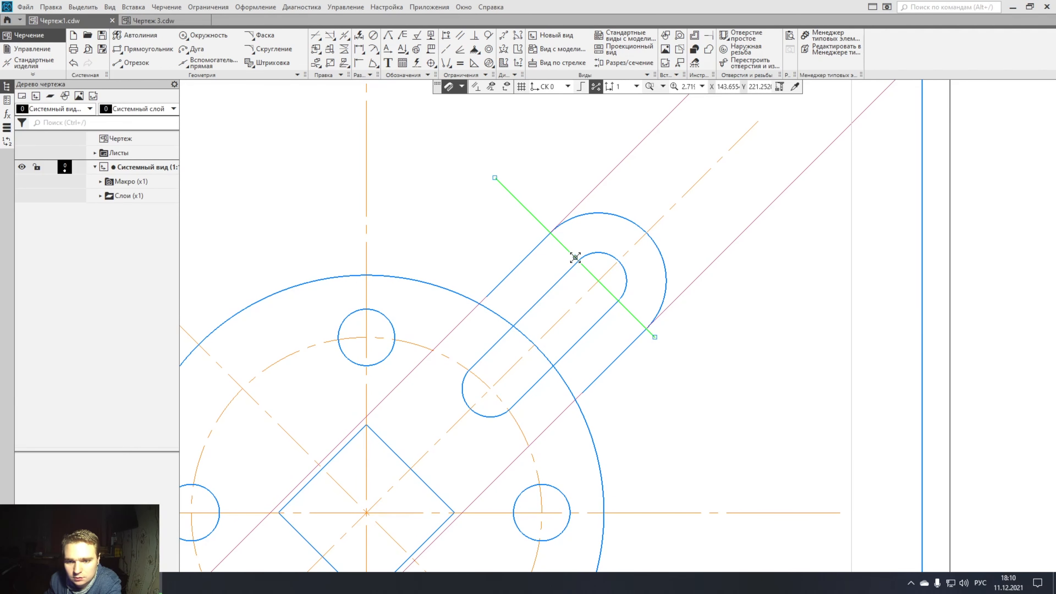
scroll(575, 258, "up", 4)
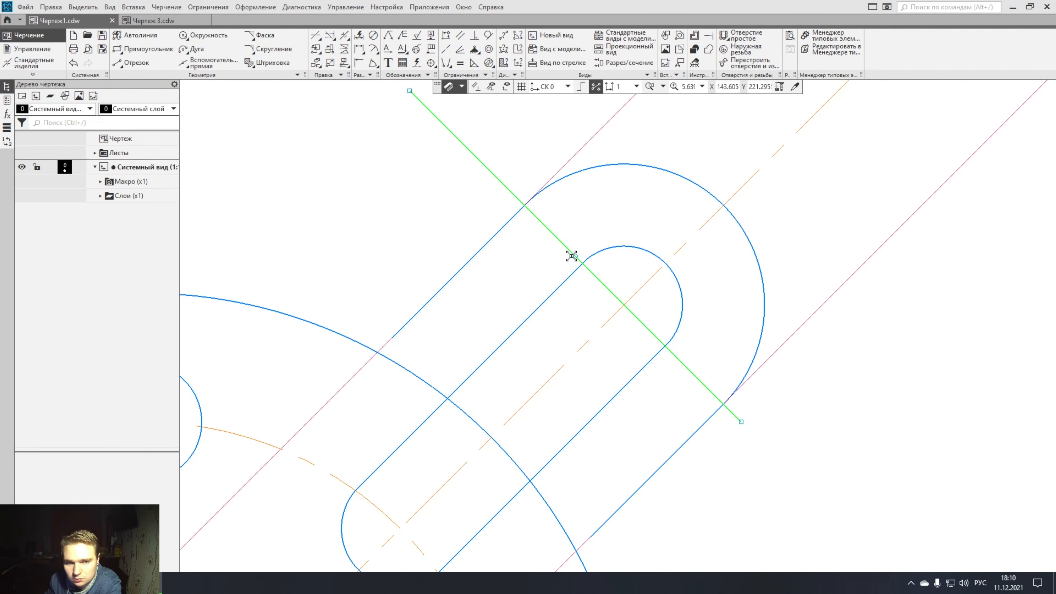
left_click(212, 66)
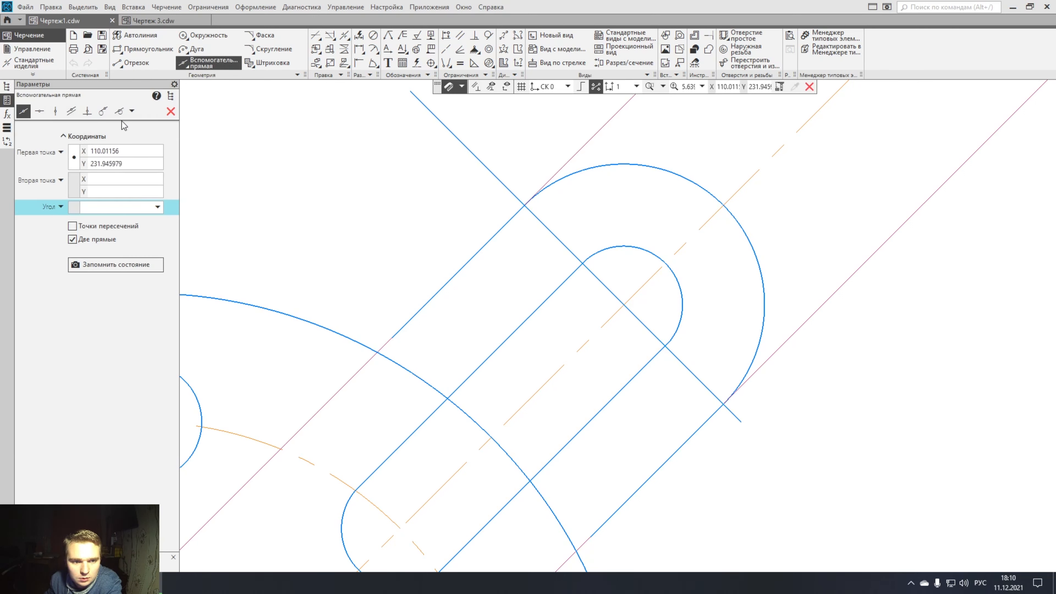
left_click(71, 111)
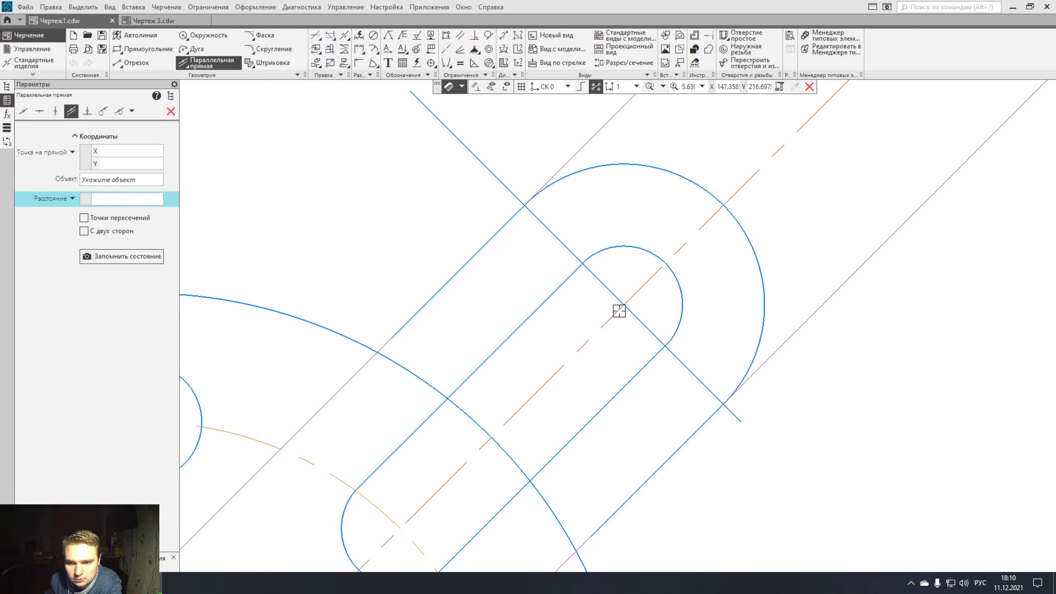
left_click(629, 312)
key("Escape")
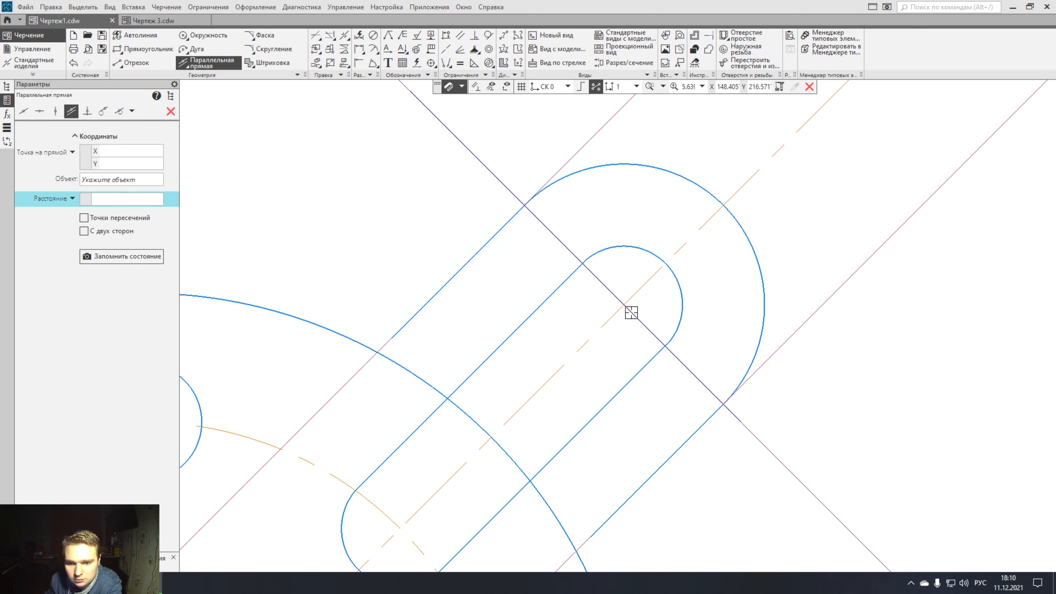
left_click(170, 111)
Move the 40 mm cross line along the auxiliary line so its midpoint lies on the slot's outer centre.
left_click(564, 244)
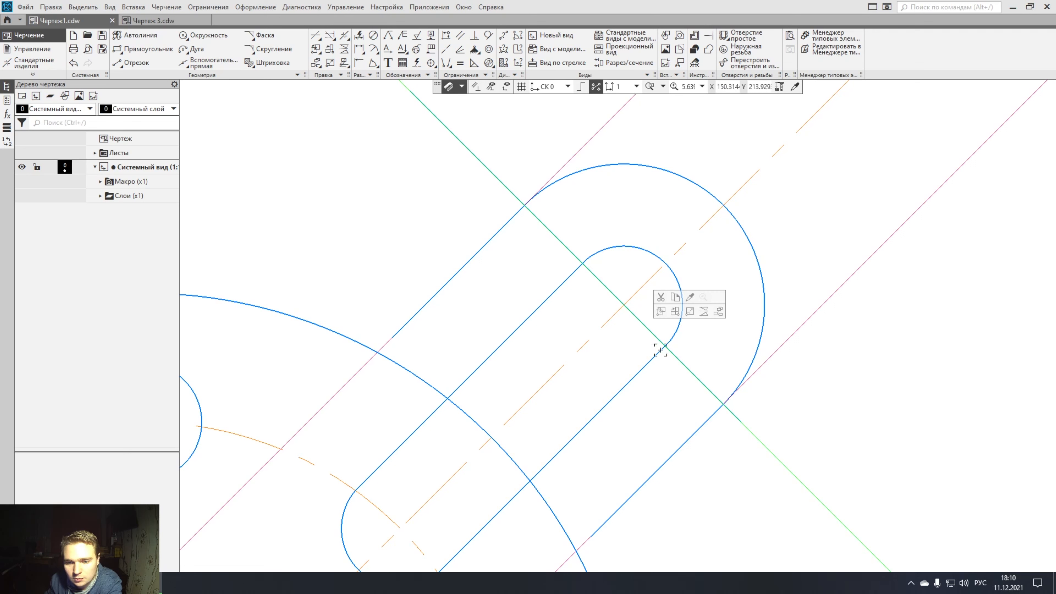
left_click(731, 425)
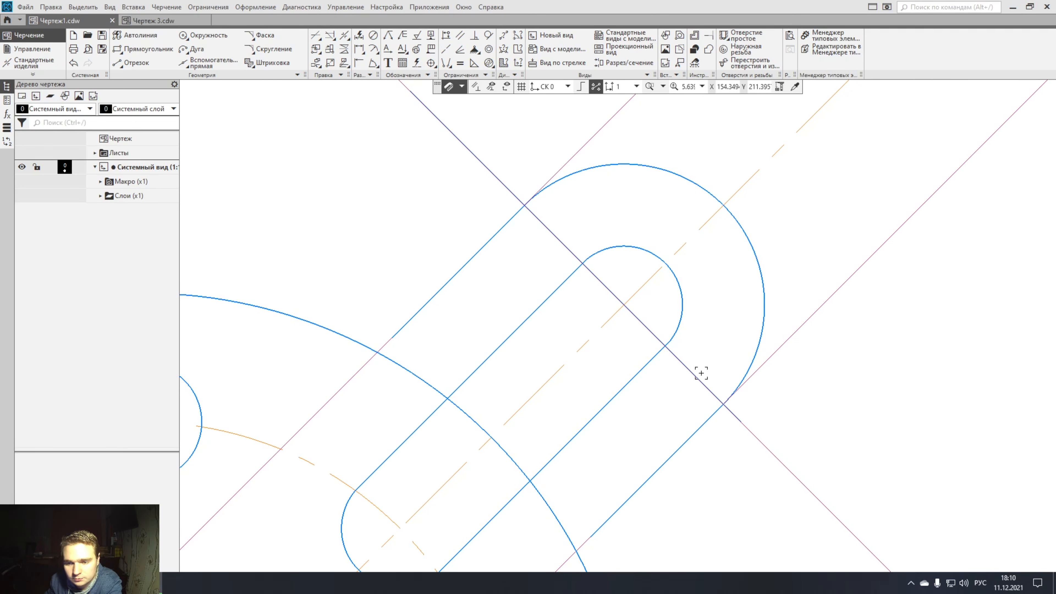
left_click(684, 364)
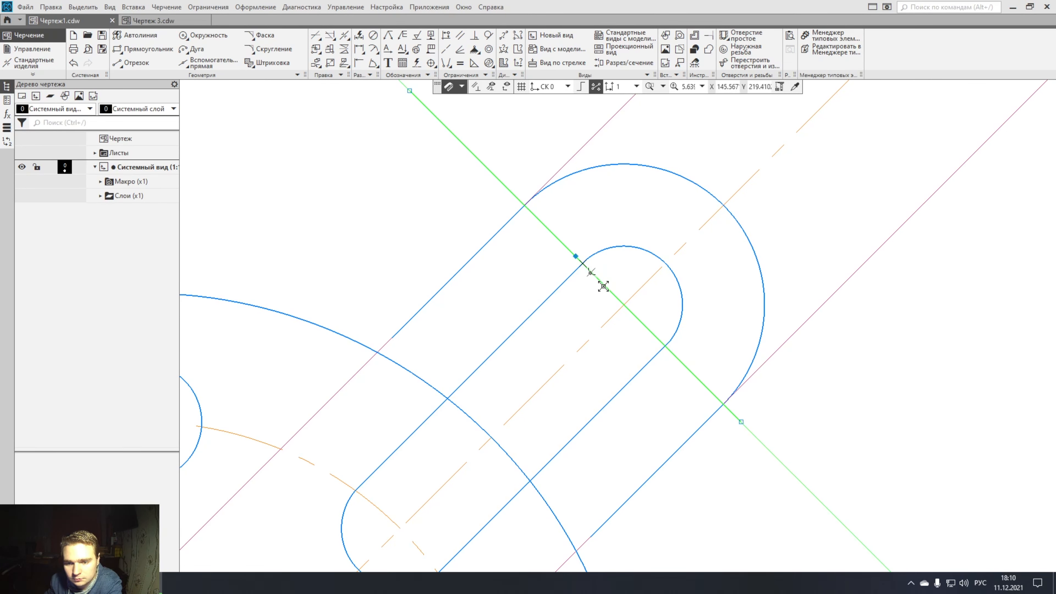
scroll(624, 303, "down", 5)
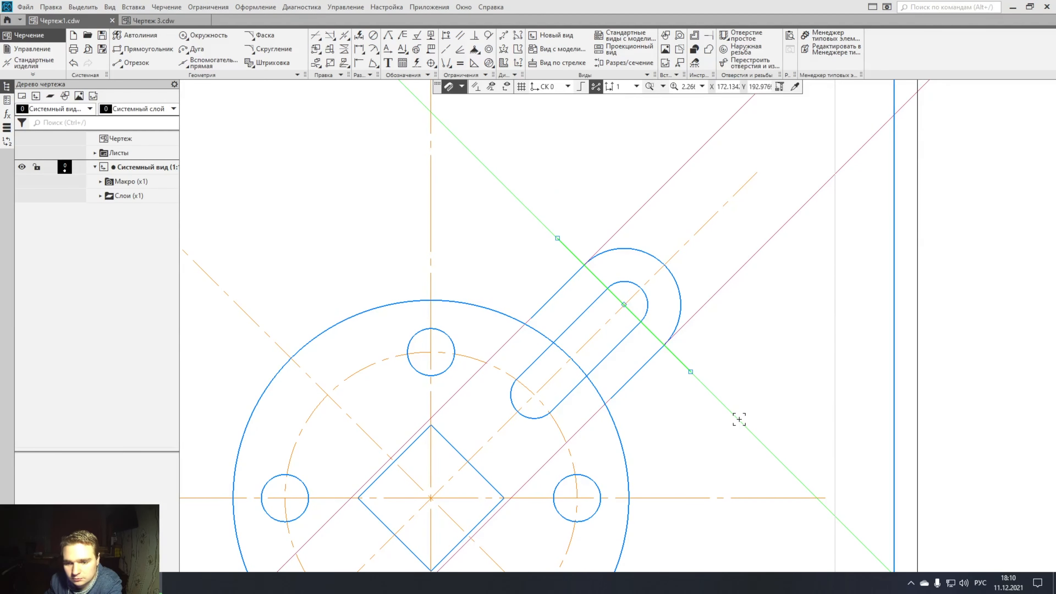
left_click(754, 389)
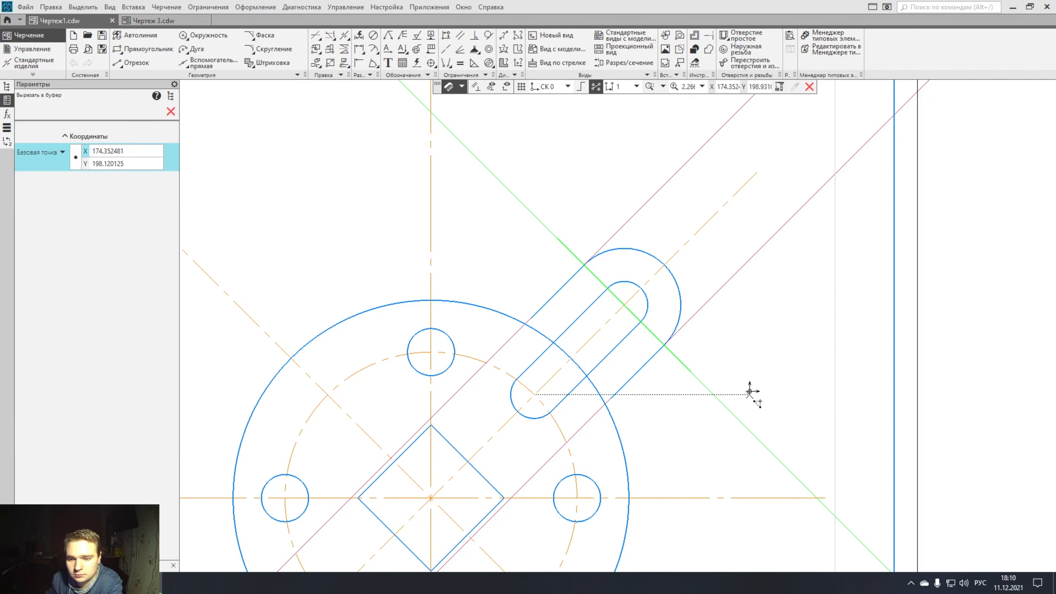
left_click(170, 111)
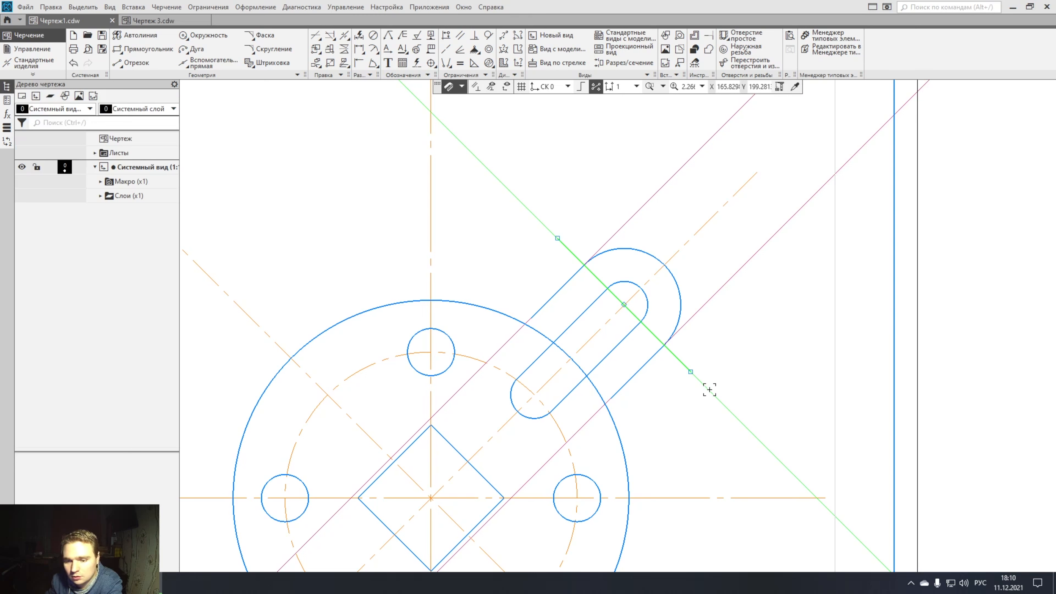
left_click(737, 320)
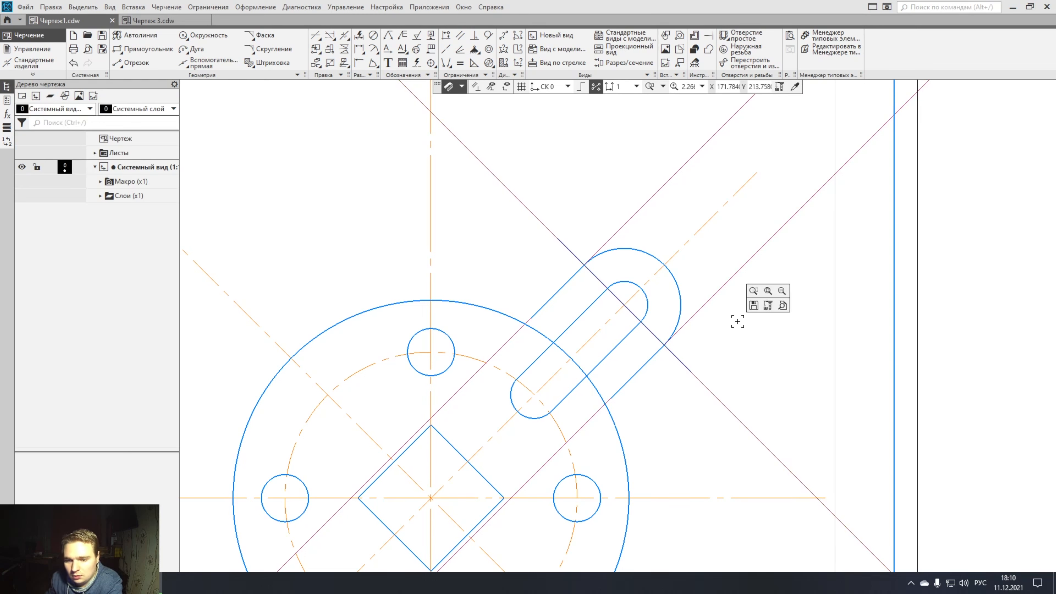
Delete the auxiliary line that coincides with the 40 mm cross line at the slot's outer centre.
left_click(721, 402)
key("Delete")
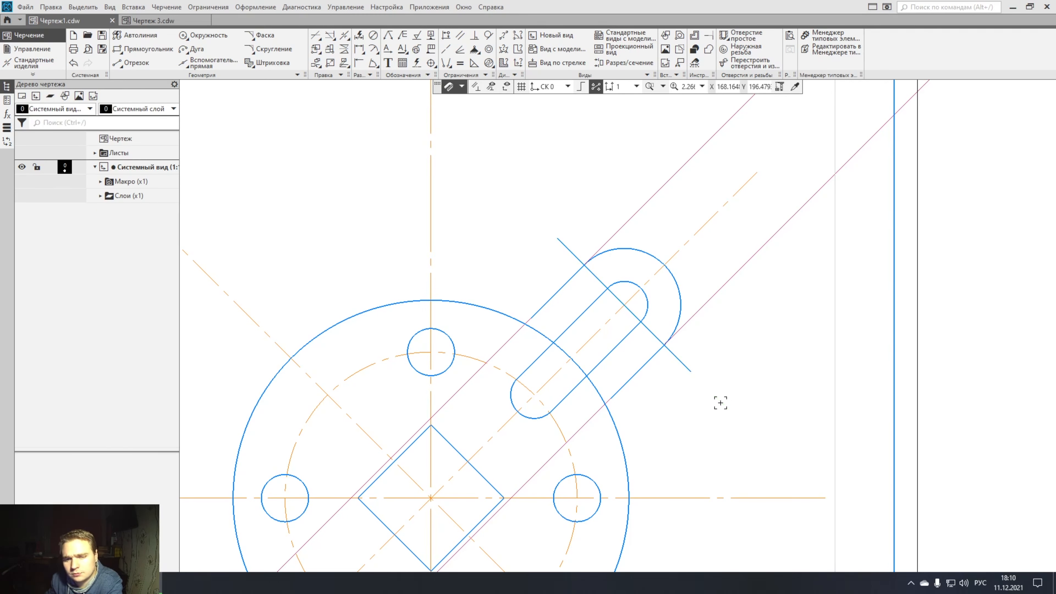
scroll(696, 380, "up", 1)
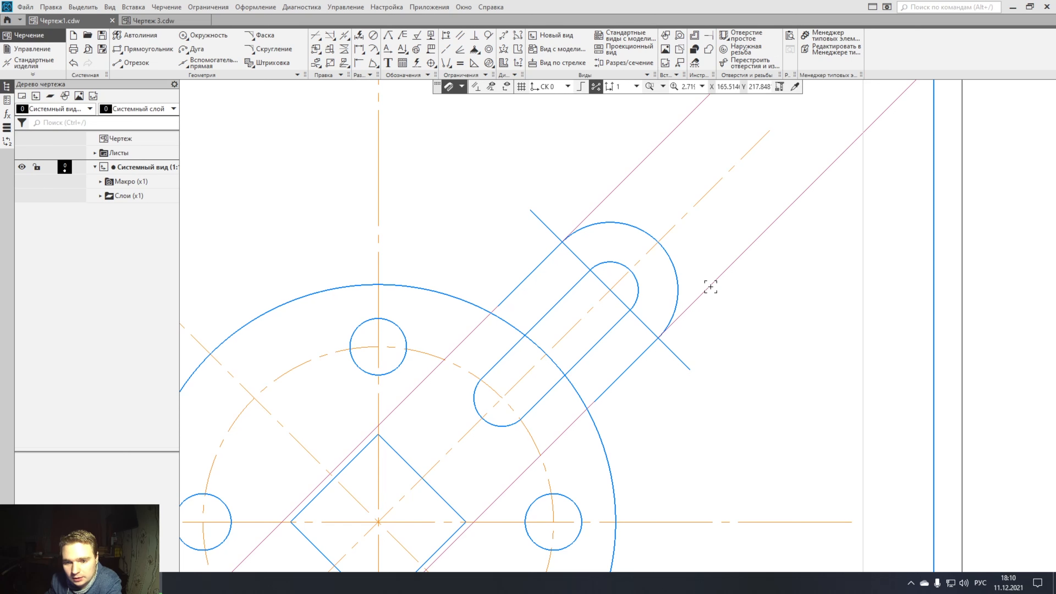
Move the inner ends of the arm's two side lines onto their intersections with the outer circle.
scroll(499, 217, "up", 3)
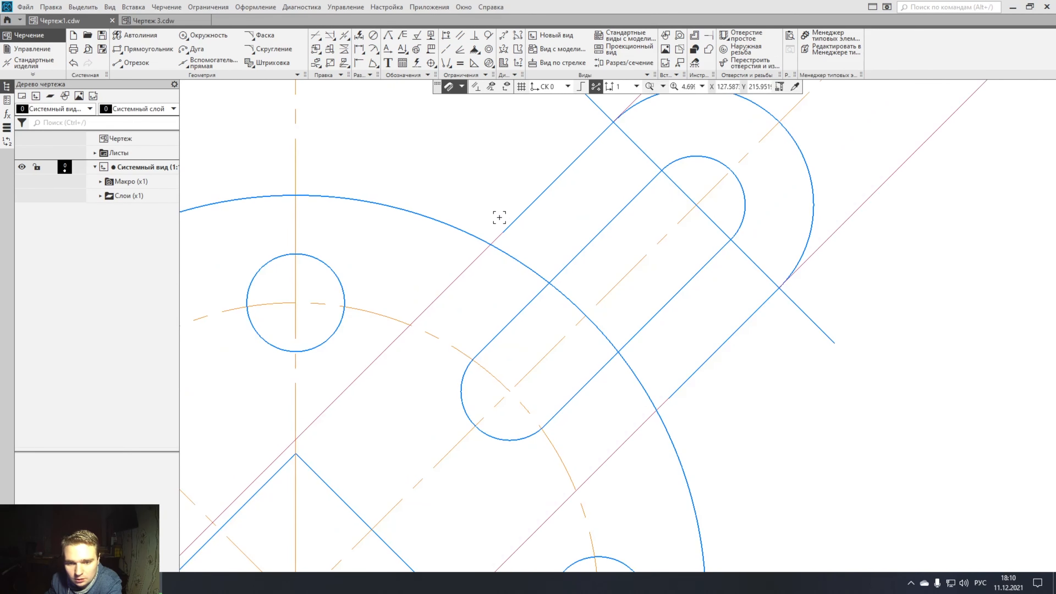
left_click(506, 230)
scroll(505, 232, "up", 5)
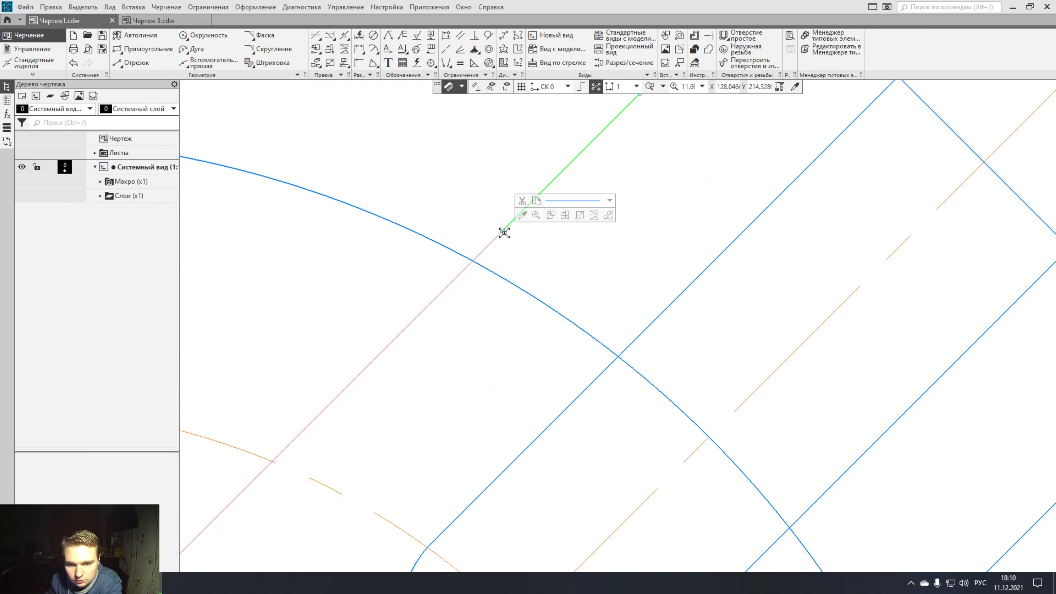
scroll(473, 258, "down", 5)
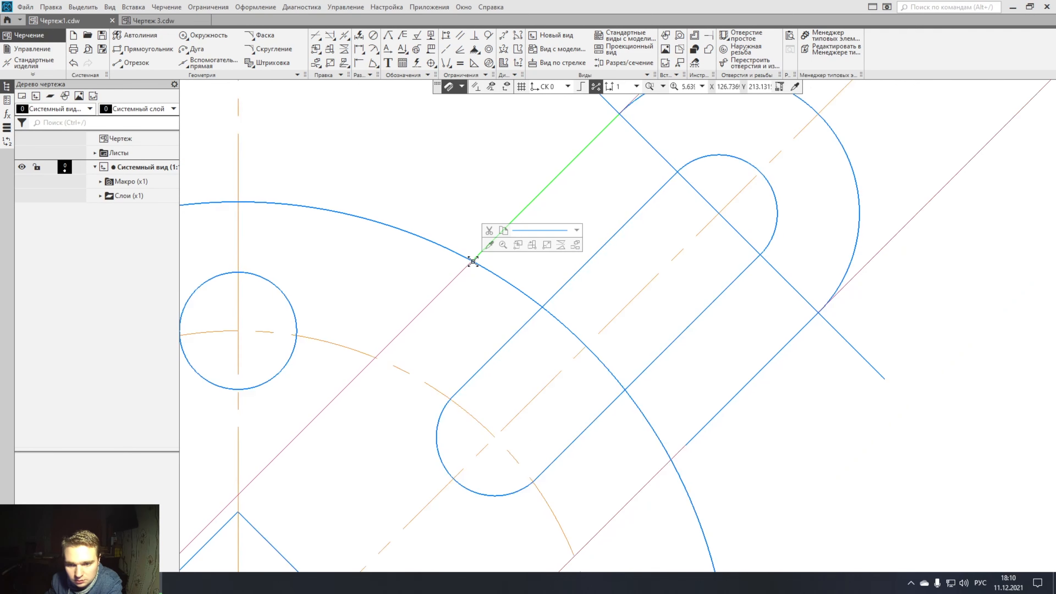
scroll(667, 360, "up", 5)
mouse_move(573, 385)
left_mouse_down()
mouse_move(603, 356)
mouse_move(573, 386)
left_mouse_up()
scroll(690, 385, "down", 5)
scroll(769, 402, "down", 3)
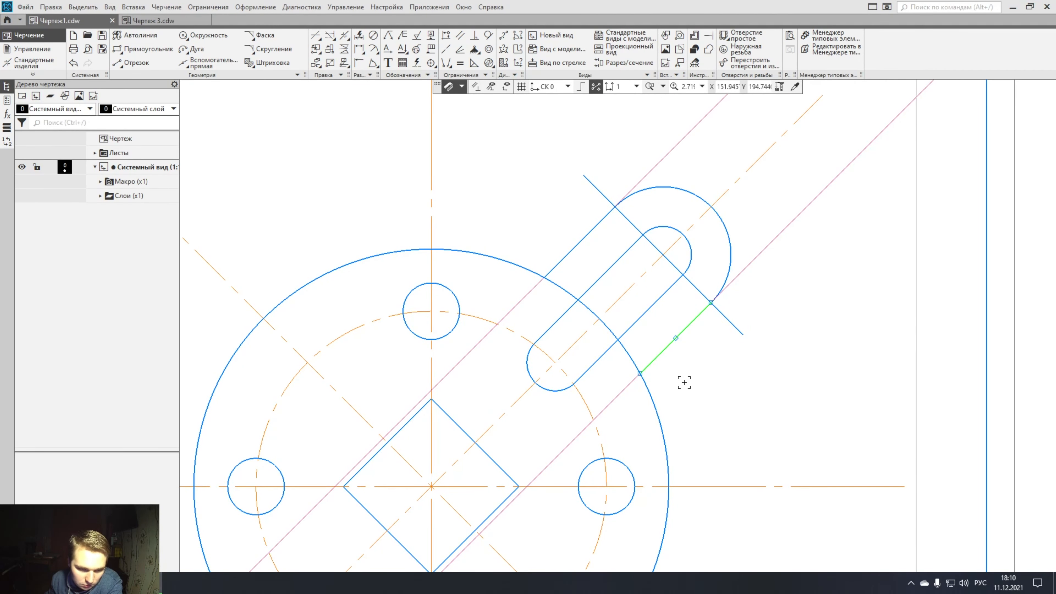
Fillet both junctions between the arm's side lines and the outer circle with a 10 mm radius, trimming both elements.
left_click(273, 49)
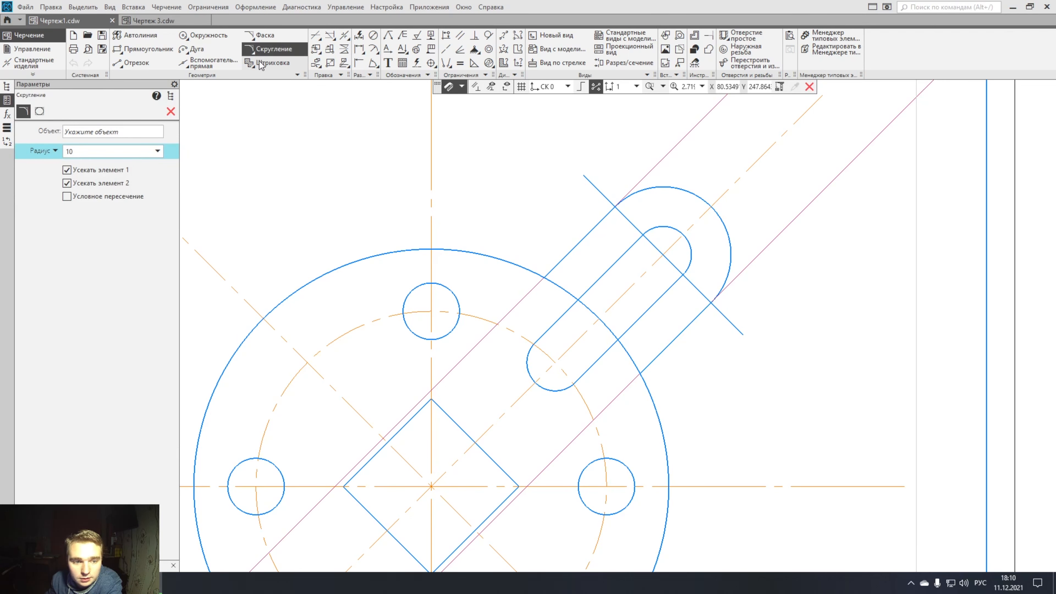
middle_click_drag(683, 387, 648, 337)
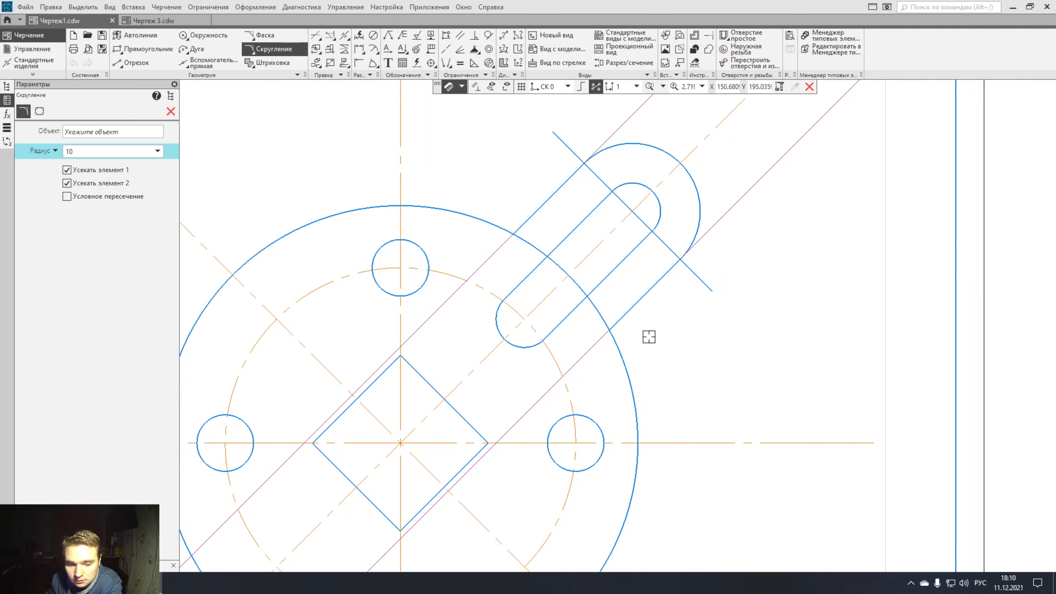
left_click(628, 314)
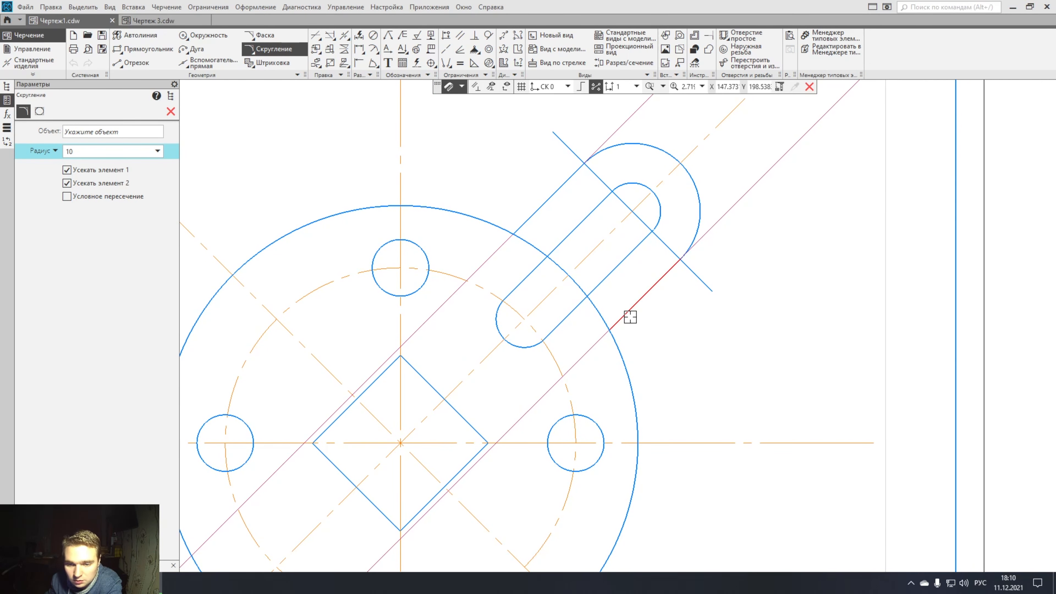
left_click(621, 347)
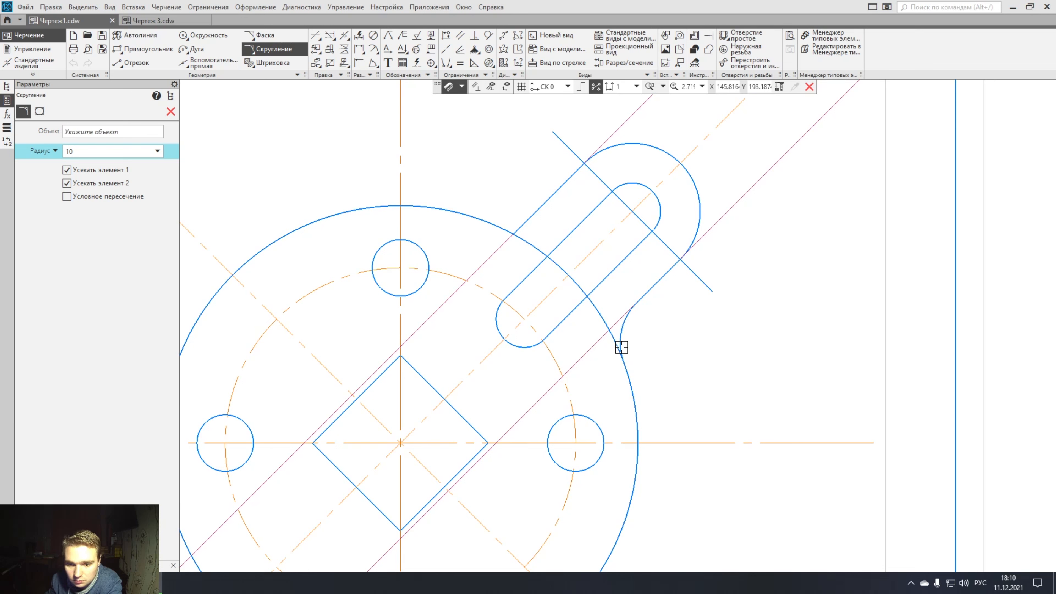
left_click(527, 220)
left_click(497, 221)
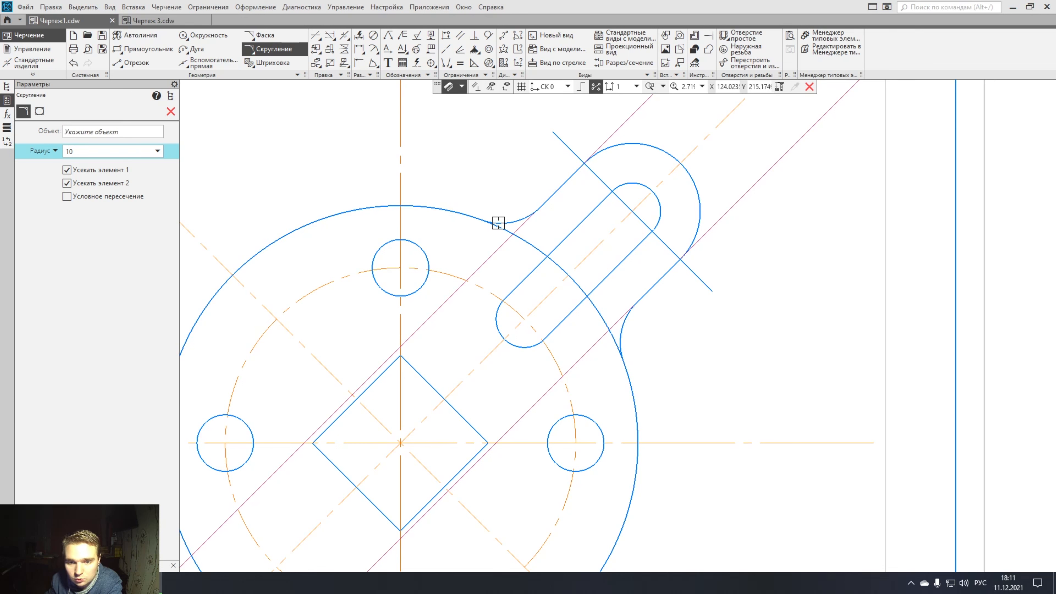
left_click(171, 111)
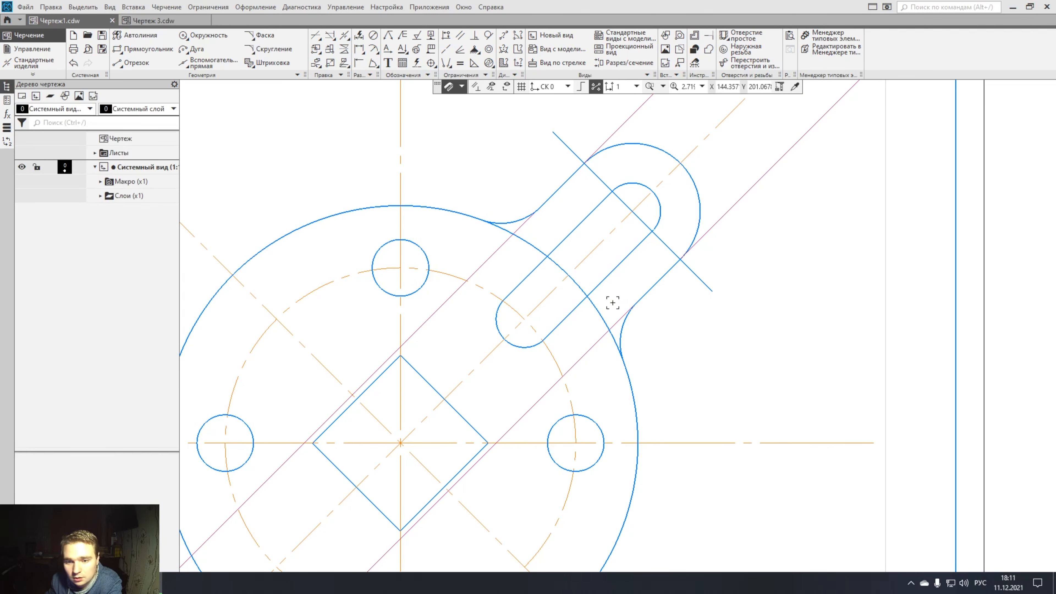
Delete the auxiliary lines along the arm's sides and trim away the outer circle's arc inside the arm.
scroll(620, 339, "up", 3)
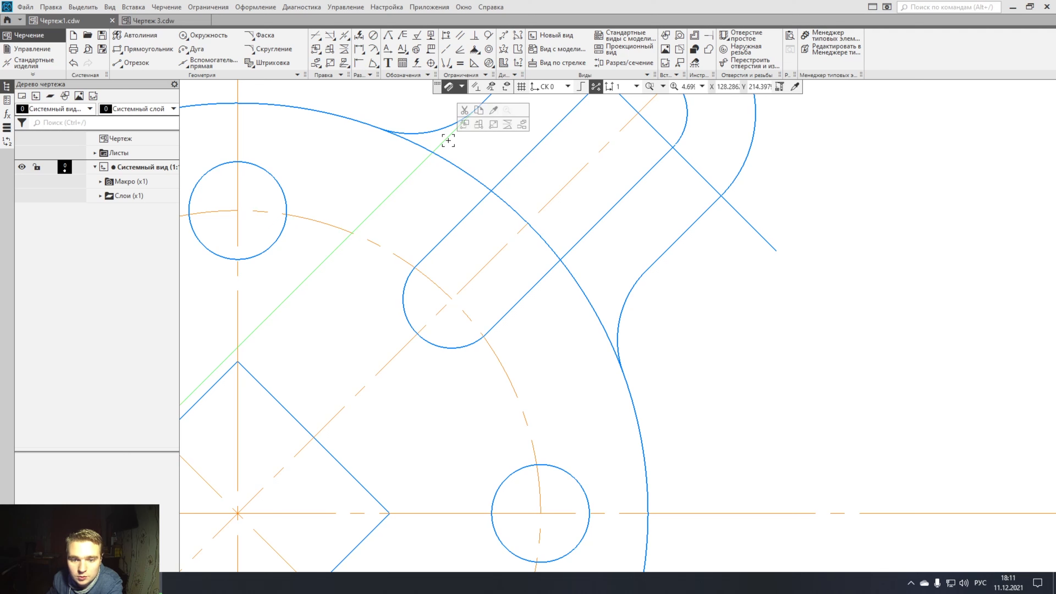
left_click(315, 35)
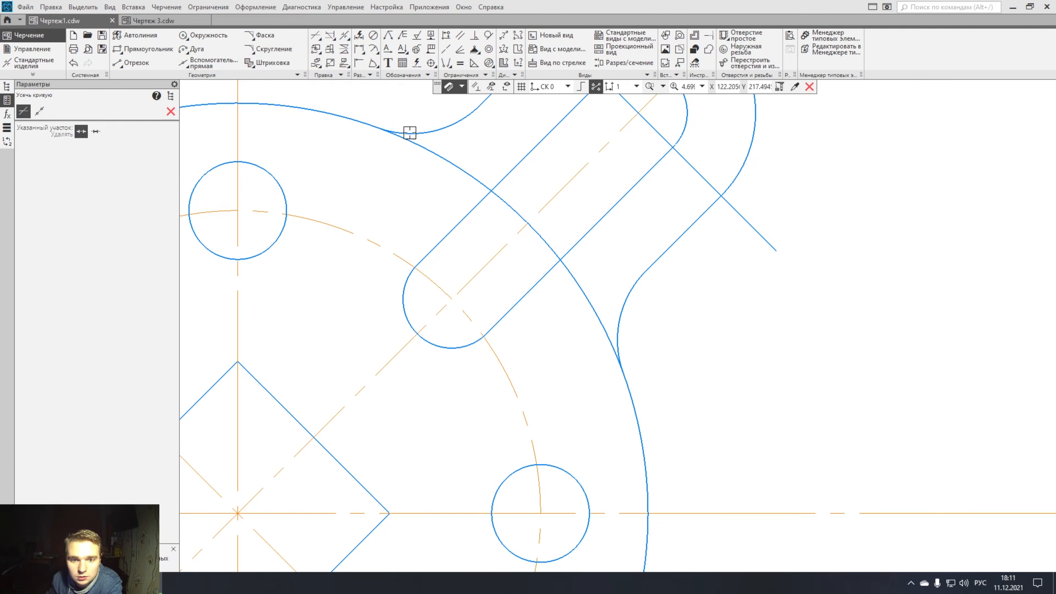
left_click(498, 198)
left_click(532, 229)
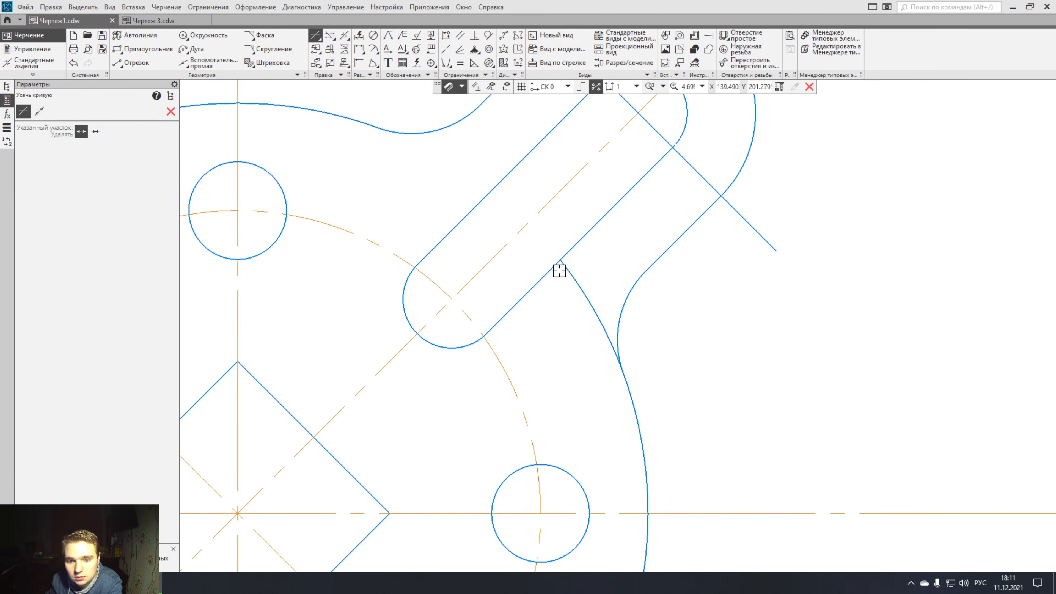
left_click(561, 272)
scroll(567, 312, "down", 3)
scroll(567, 311, "down", 2)
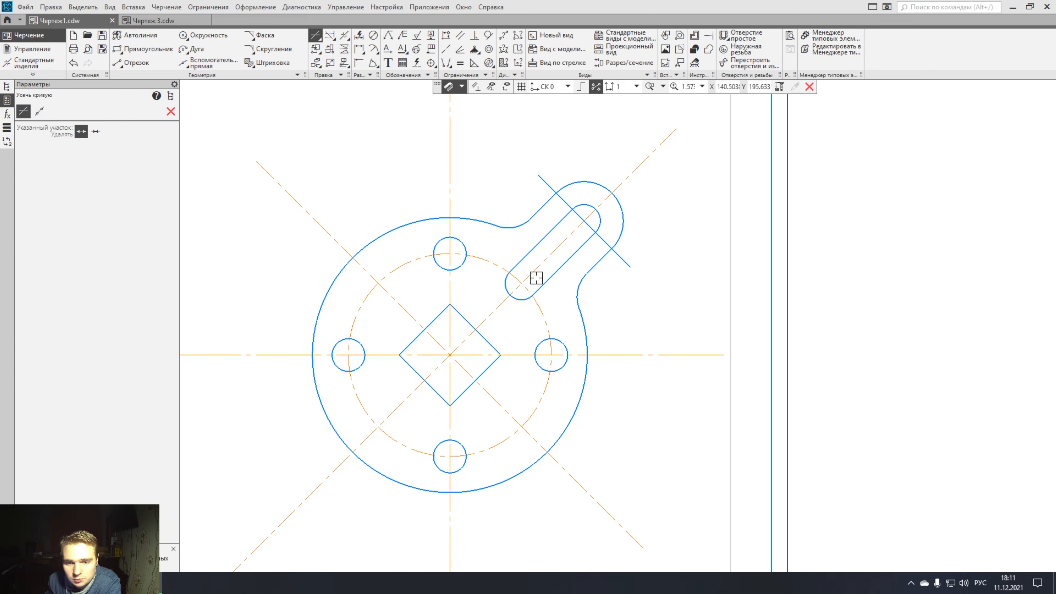
left_click(171, 111)
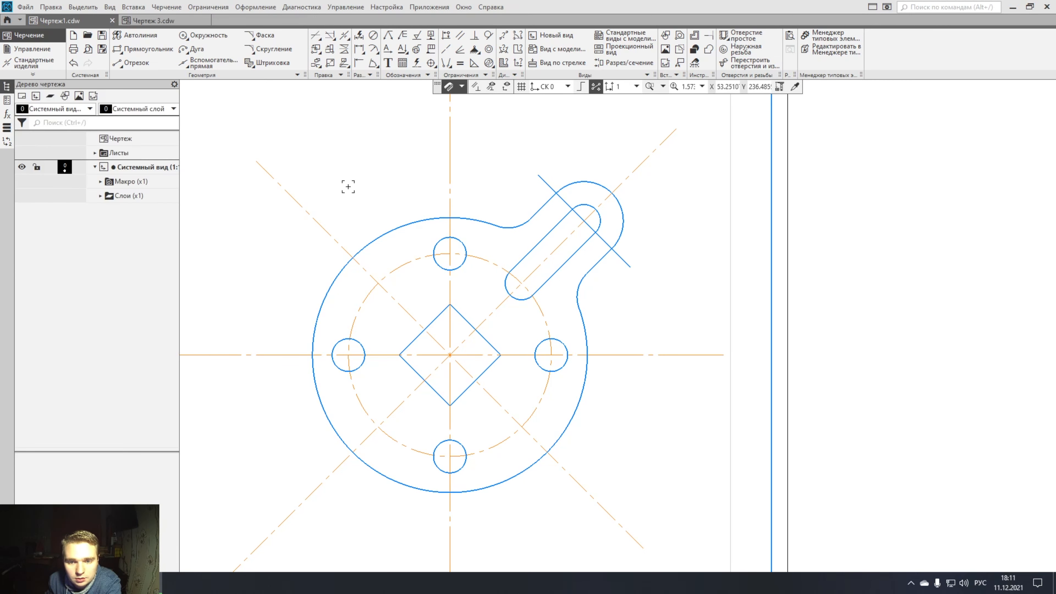
Combine the slot outline, arm outline, both fillets and the cross line into one macro element.
scroll(553, 273, "up", 1)
left_click(557, 271)
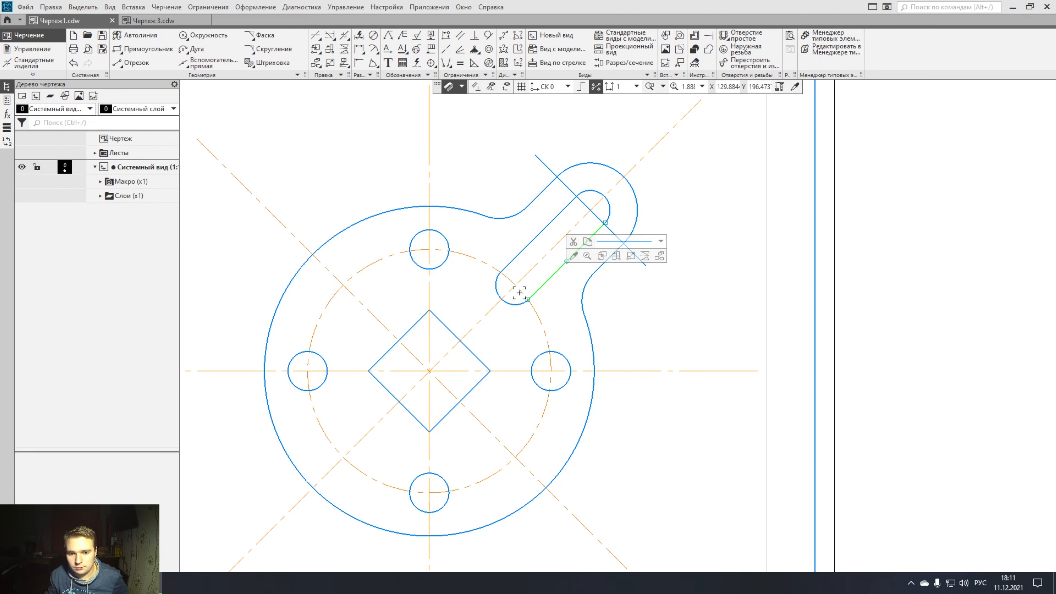
left_click(511, 303, "shift")
left_click(575, 209, "shift")
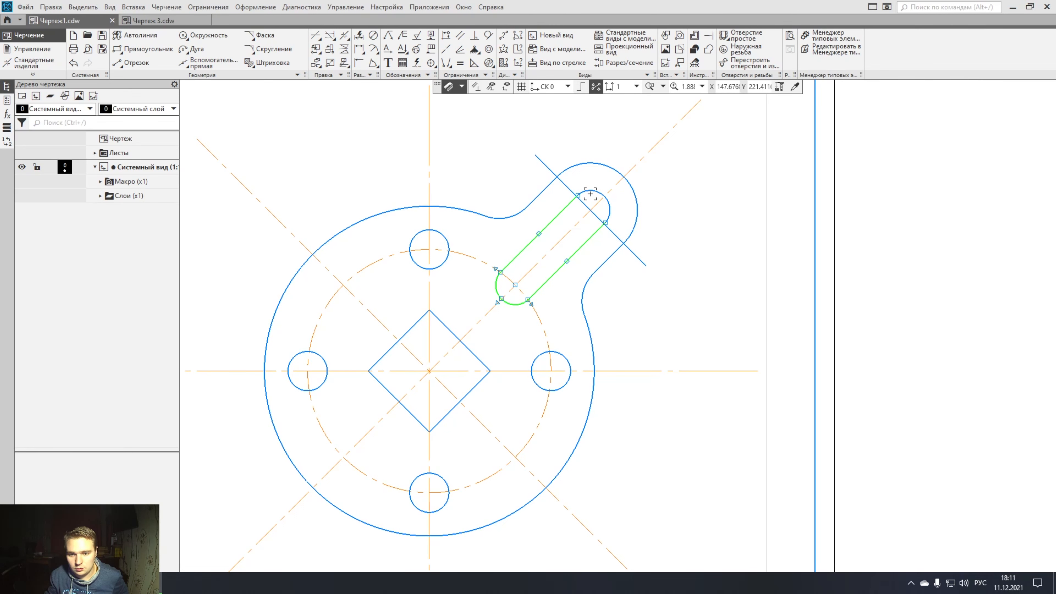
left_click(608, 208, "shift")
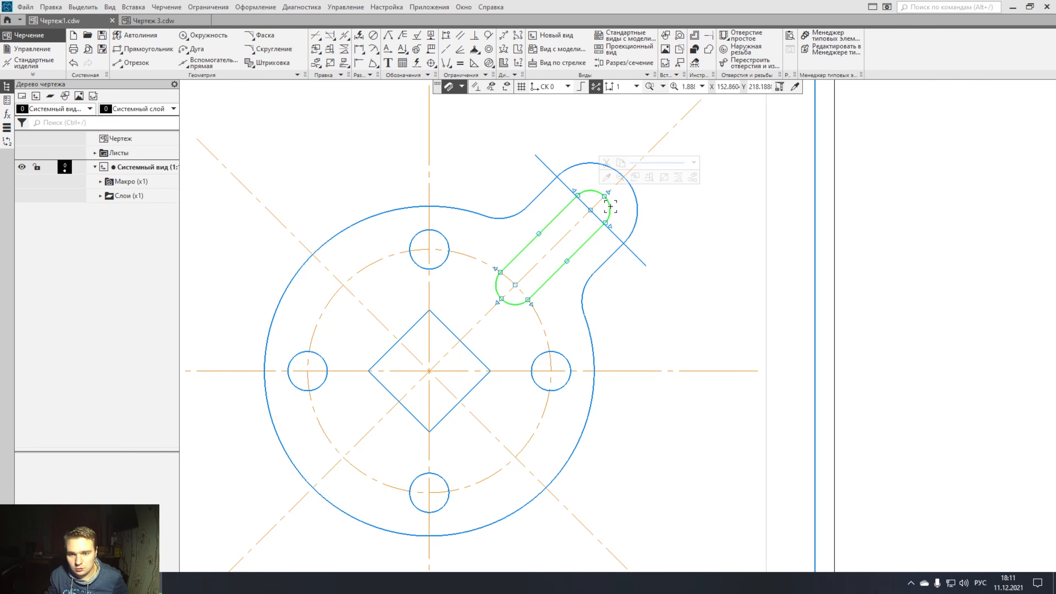
left_click(623, 238, "shift")
left_click(631, 189, "shift")
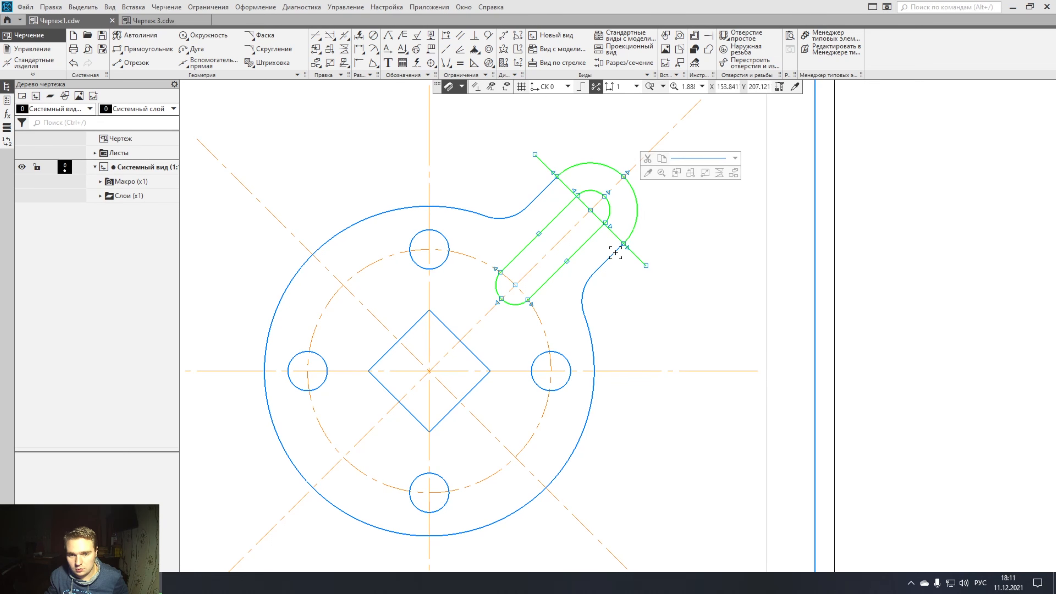
left_click(583, 291, "shift")
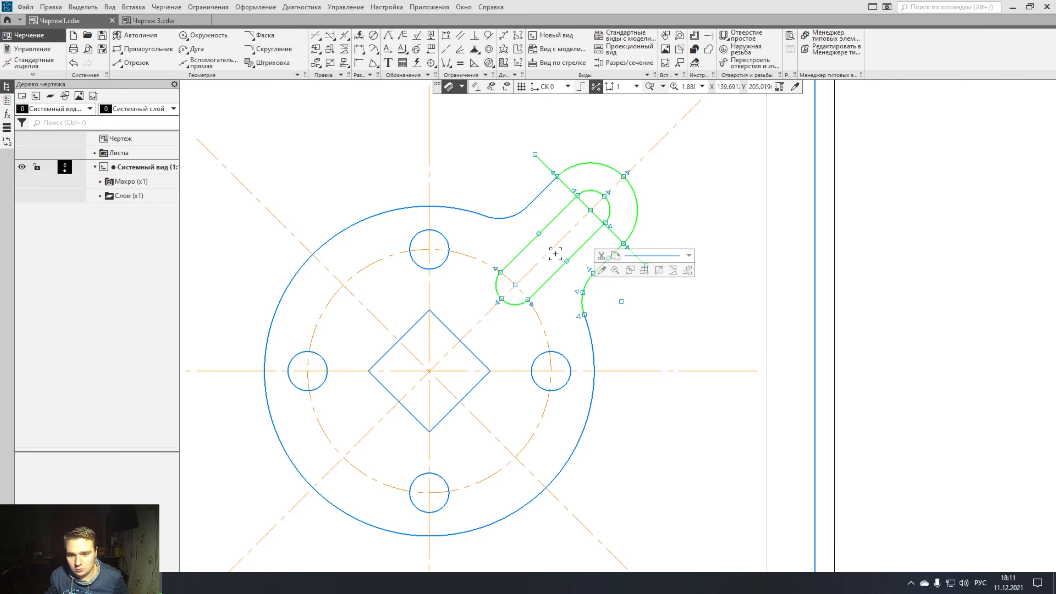
left_click(524, 212, "shift")
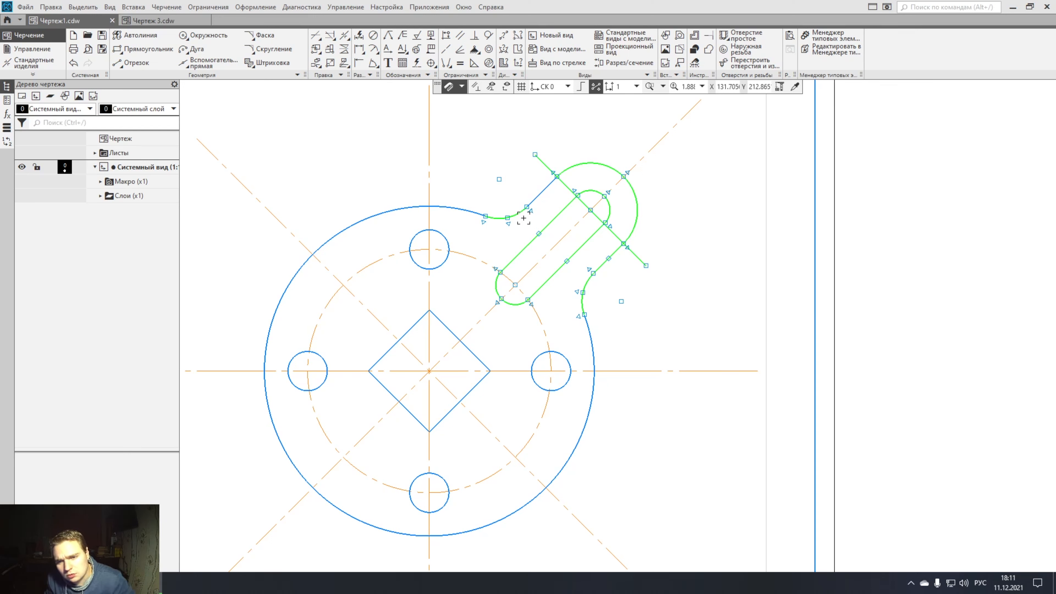
left_click(542, 195, "shift")
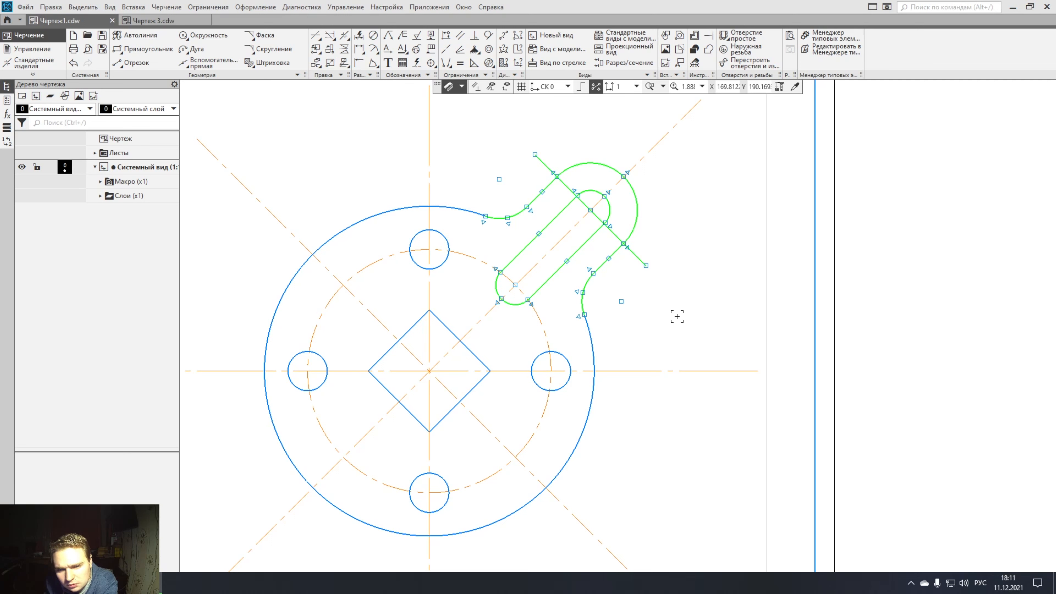
right_click(586, 247)
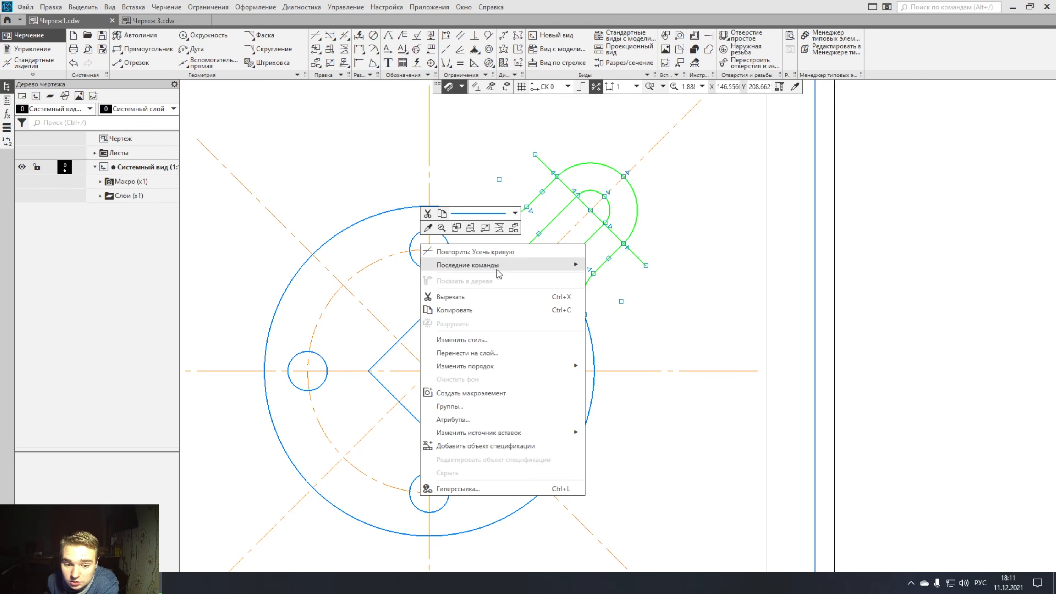
left_click(471, 393)
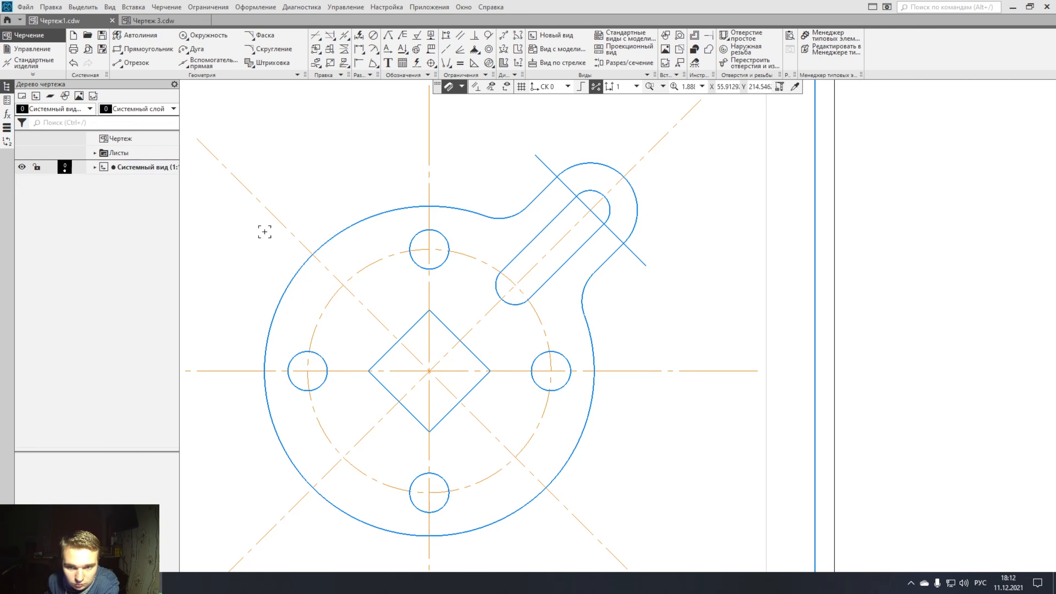
Mirror the arm macro element about the vertical, horizontal and opposite diagonal centre lines, keeping the original.
left_click(542, 286)
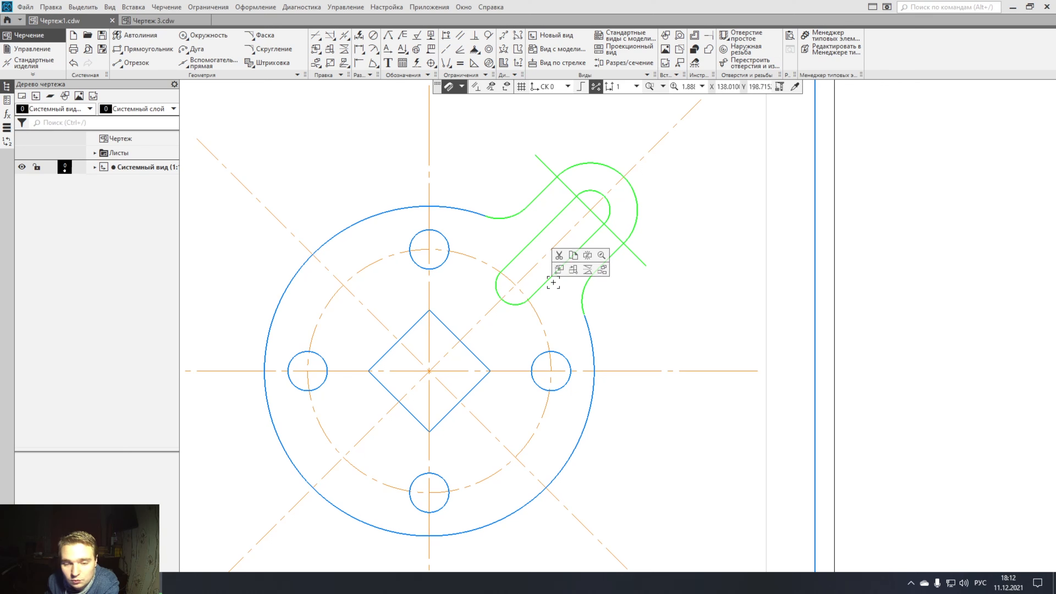
left_click(587, 270)
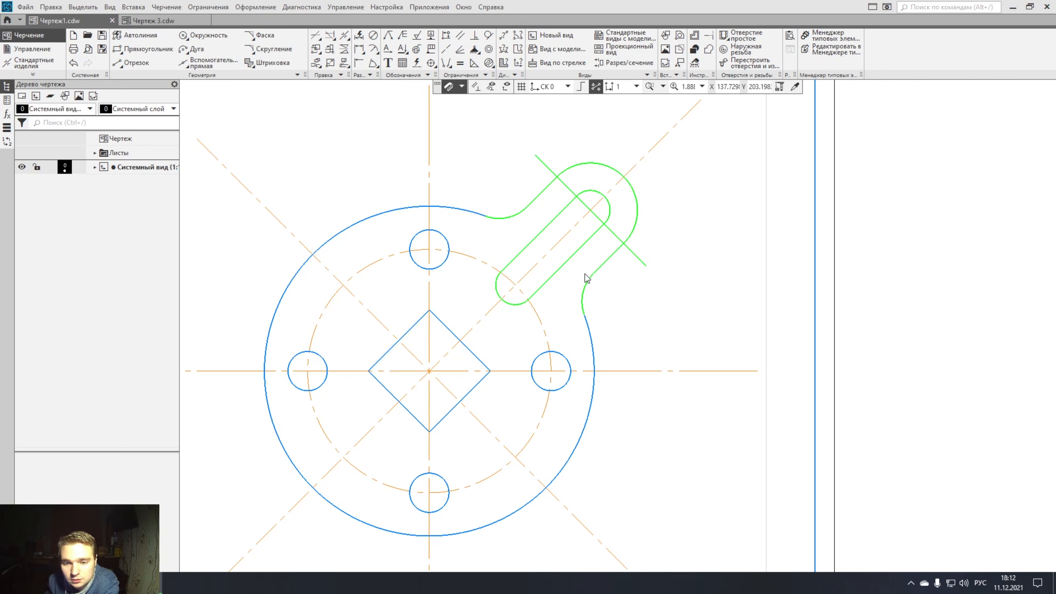
left_click(429, 370)
left_click(429, 371)
left_click(430, 379)
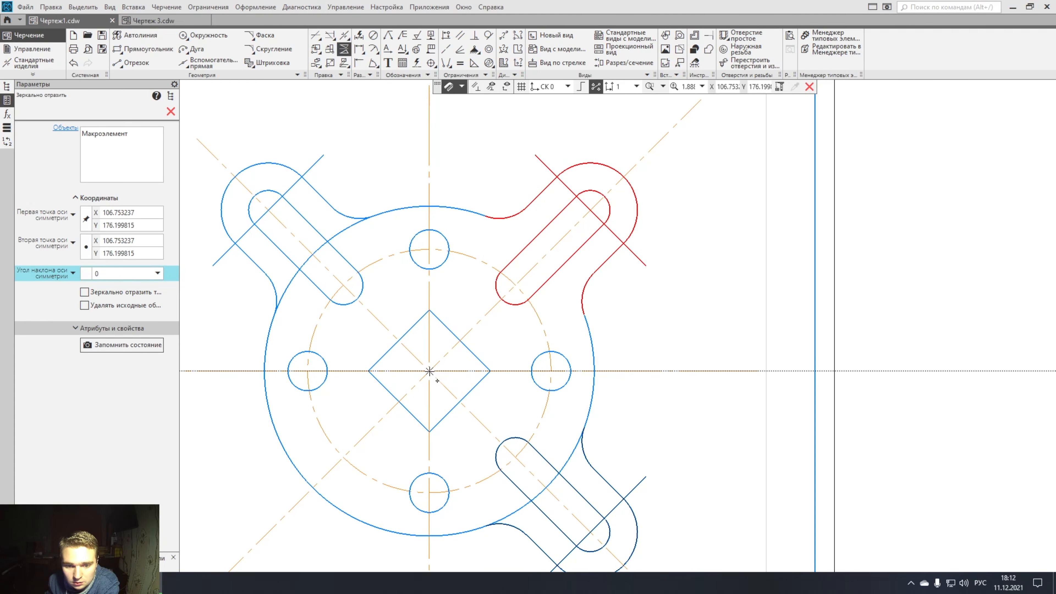
left_click(430, 371)
middle_click_drag(441, 358, 564, 263)
scroll(564, 263, "down", 1)
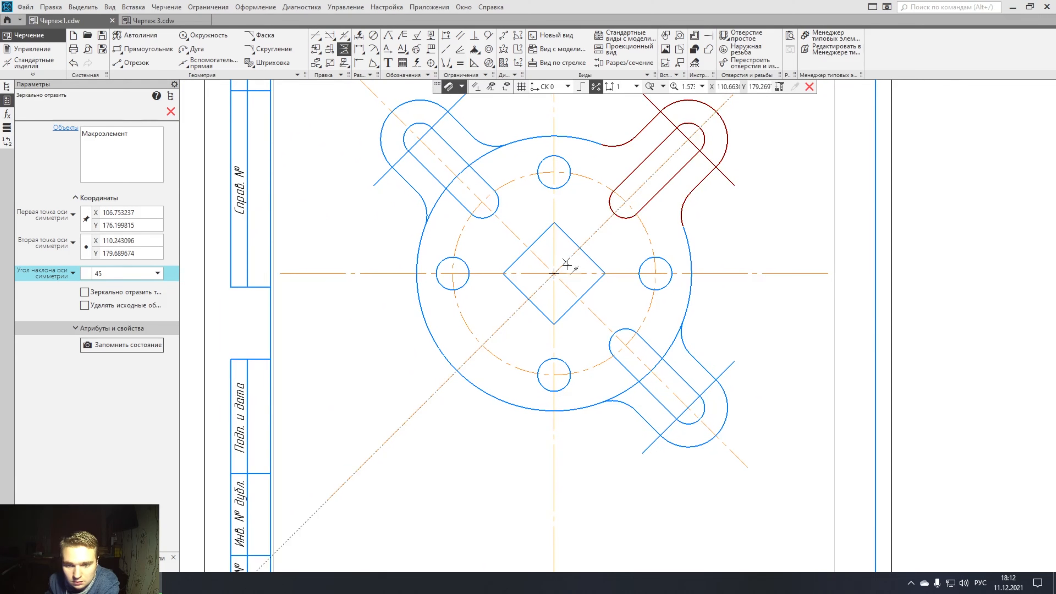
left_click(538, 258)
left_click(171, 111)
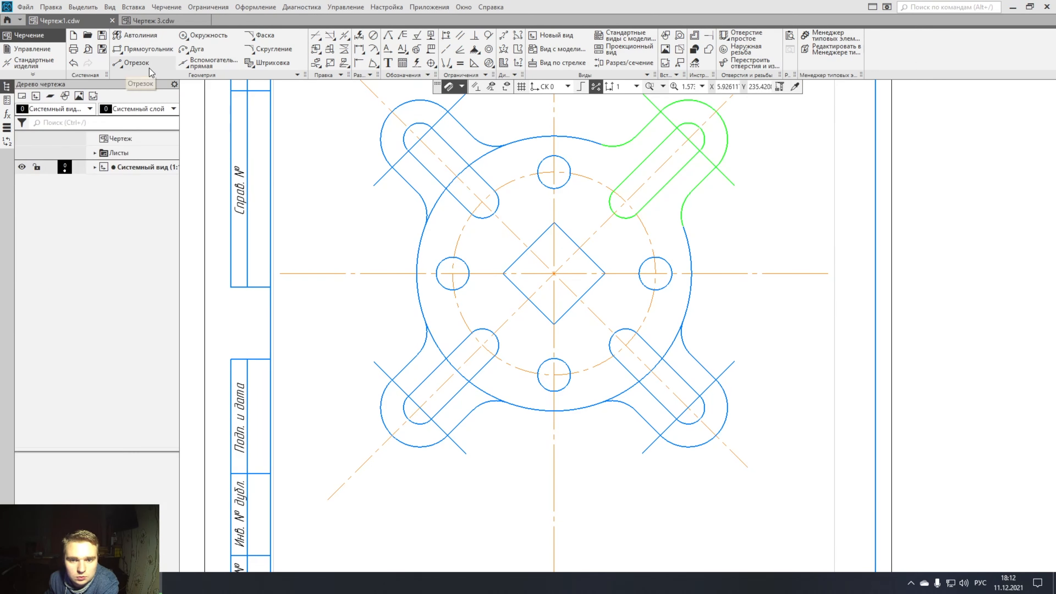
Trim away the outer circle's arcs inside the three mirrored arms.
left_click(316, 35)
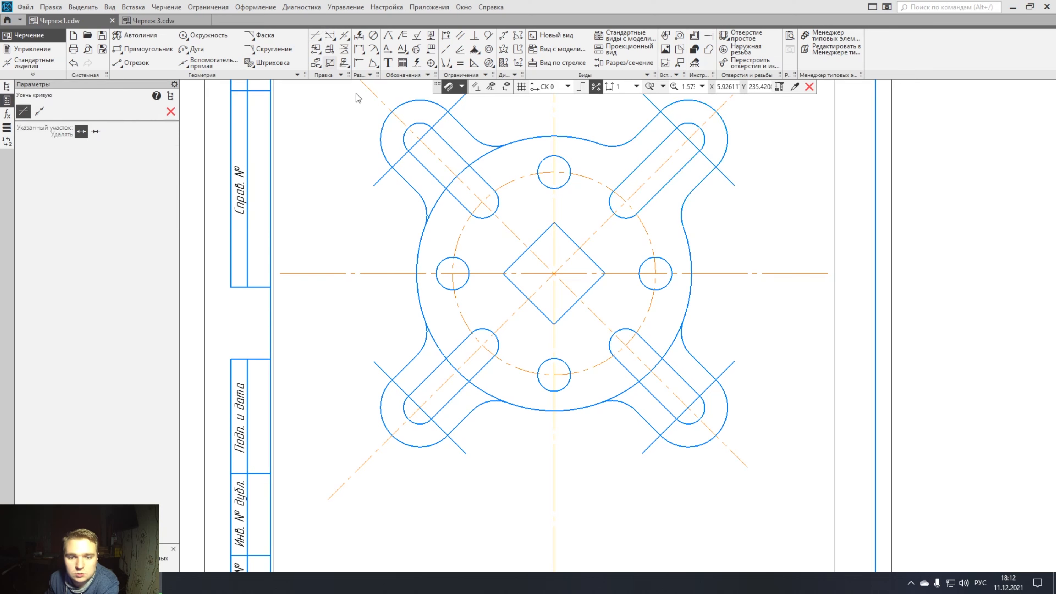
left_click(465, 171)
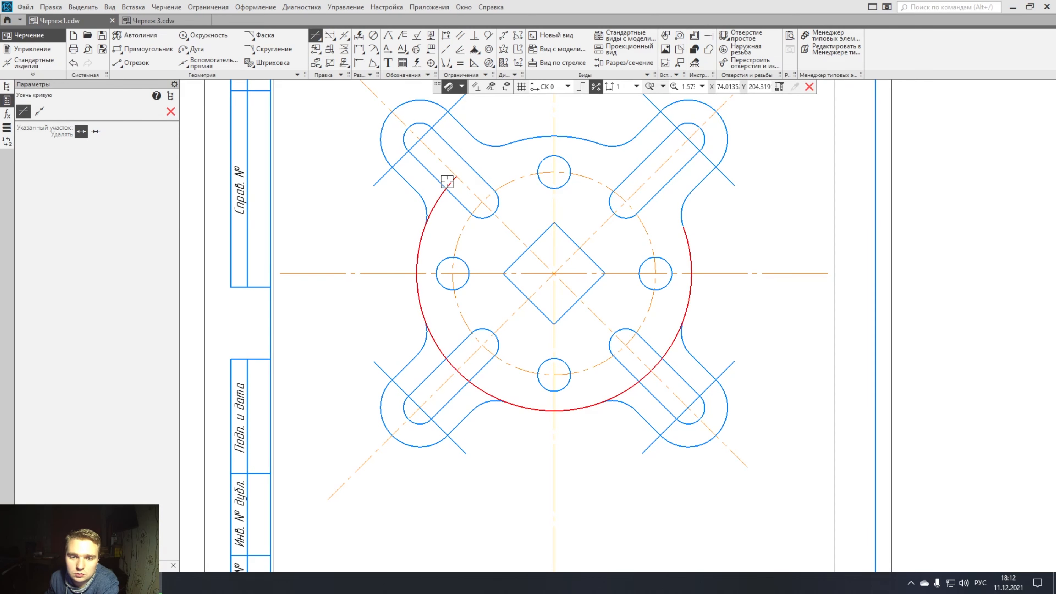
left_click(436, 195)
left_click(431, 330)
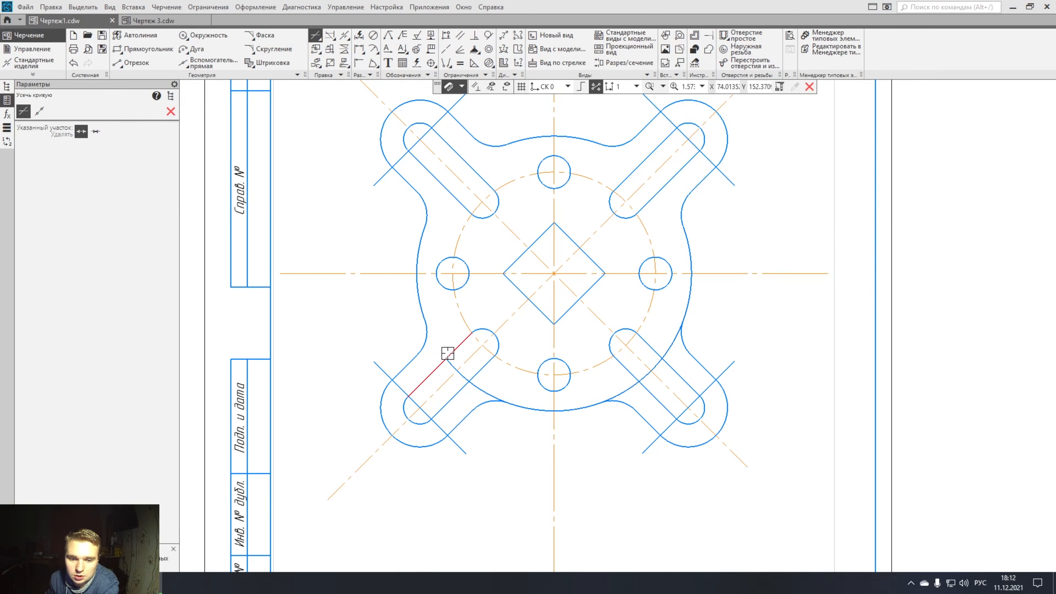
left_click(480, 384)
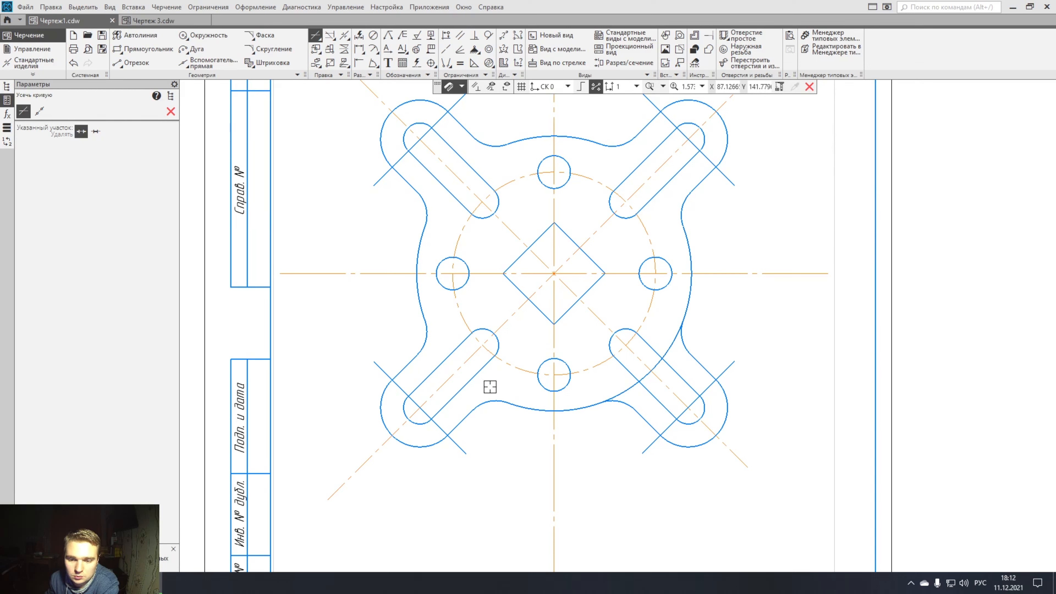
left_click(621, 391)
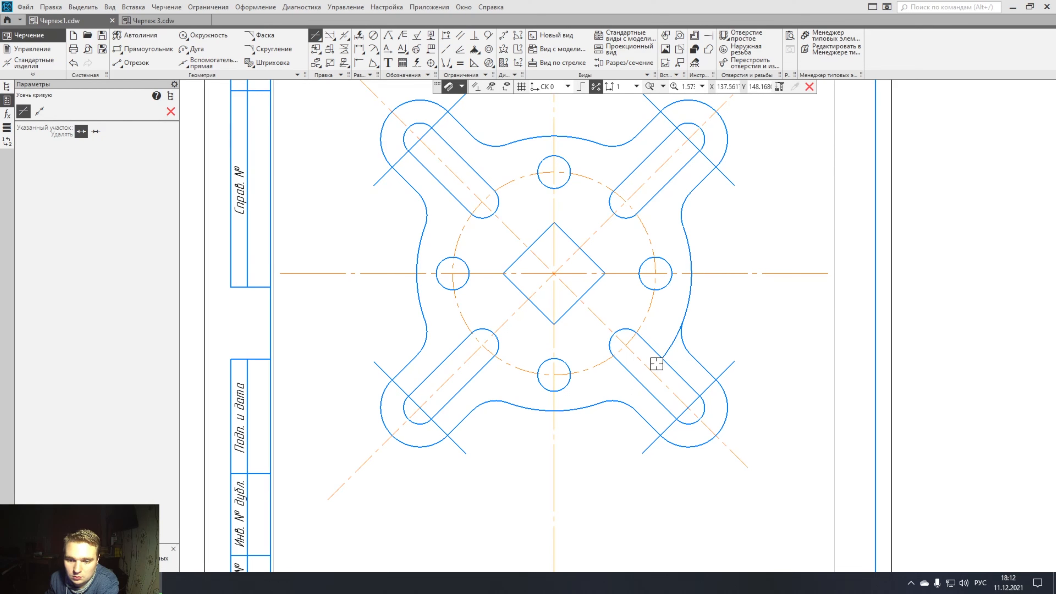
left_click(663, 353)
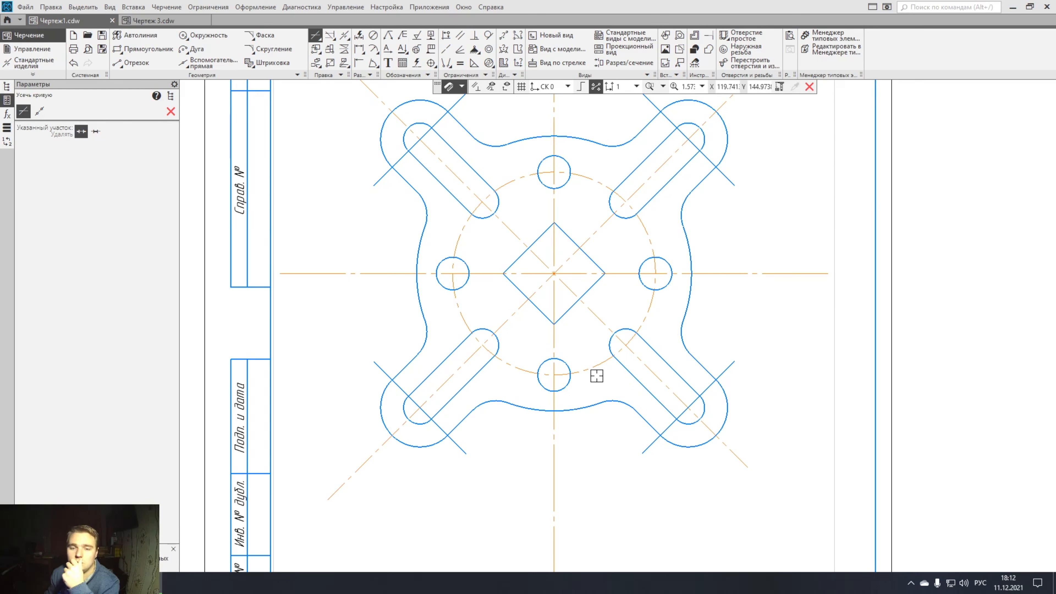
scroll(574, 382, "down", 2)
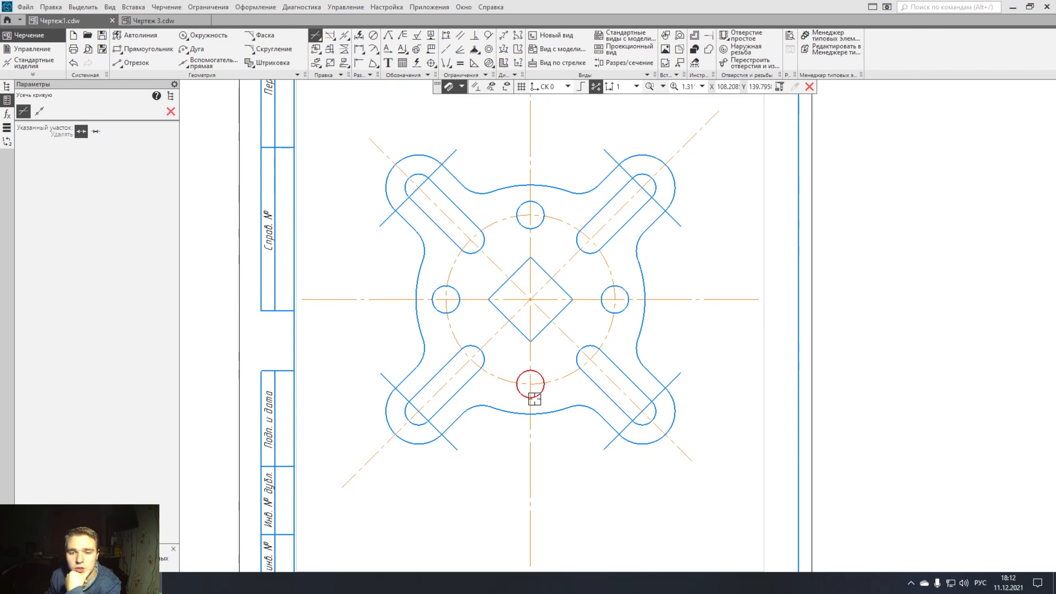
left_click(171, 111)
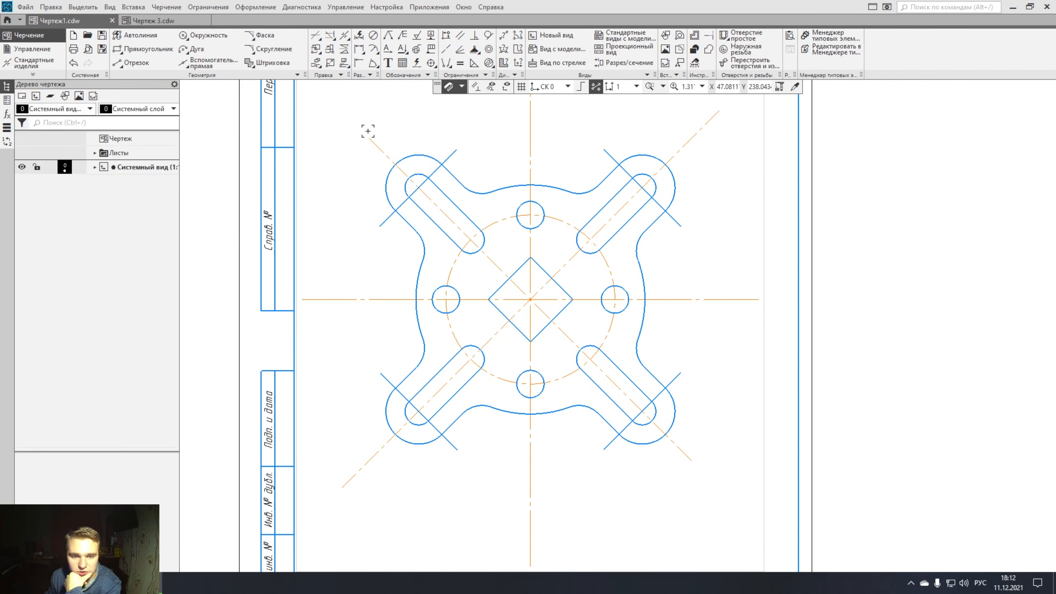
Shorten both diagonal centre lines at each end so they extend only slightly beyond the arms' rounded tips.
left_click(372, 142)
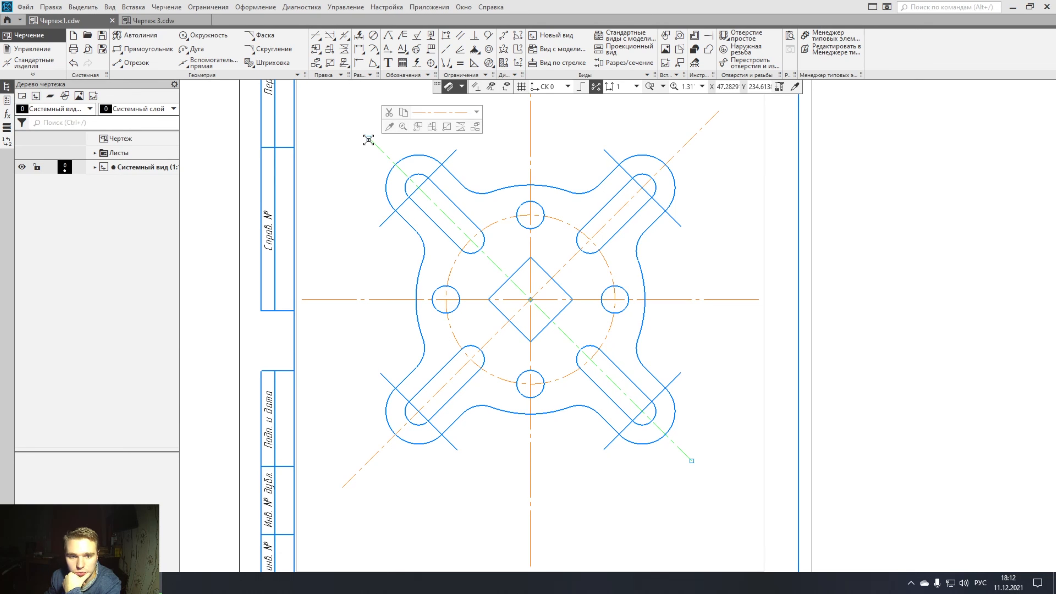
left_click_drag(368, 138, 389, 158)
left_click_drag(691, 462, 673, 443)
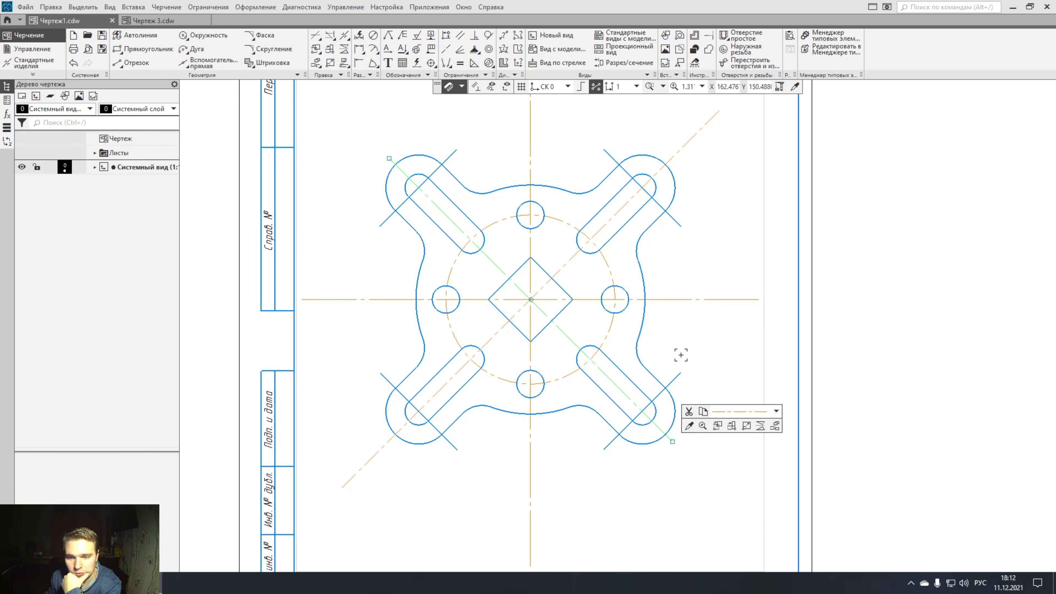
left_click(688, 141)
middle_click_drag(714, 185, 684, 216)
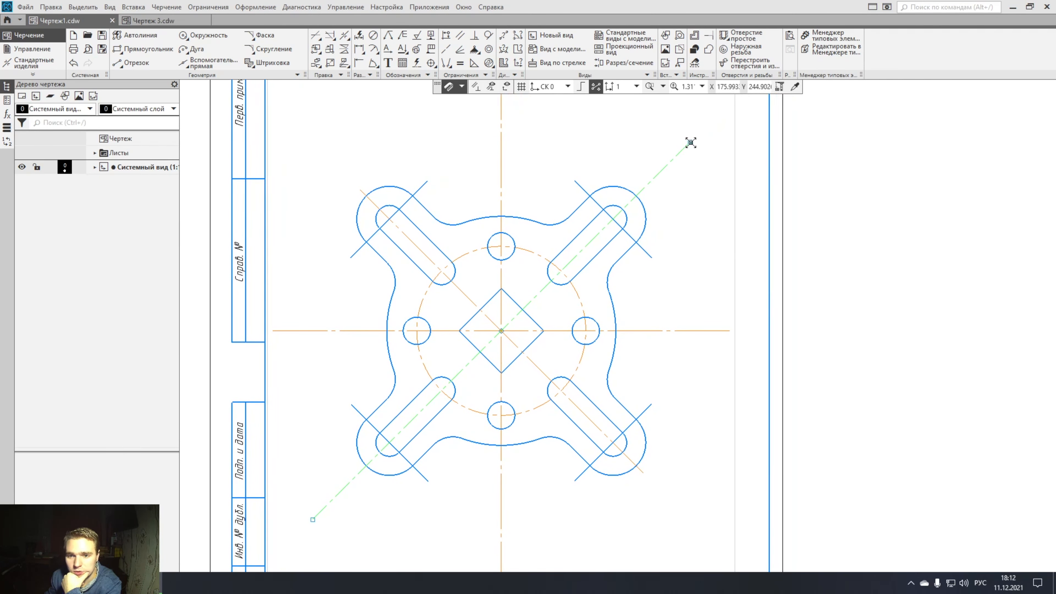
left_click_drag(689, 141, 651, 181)
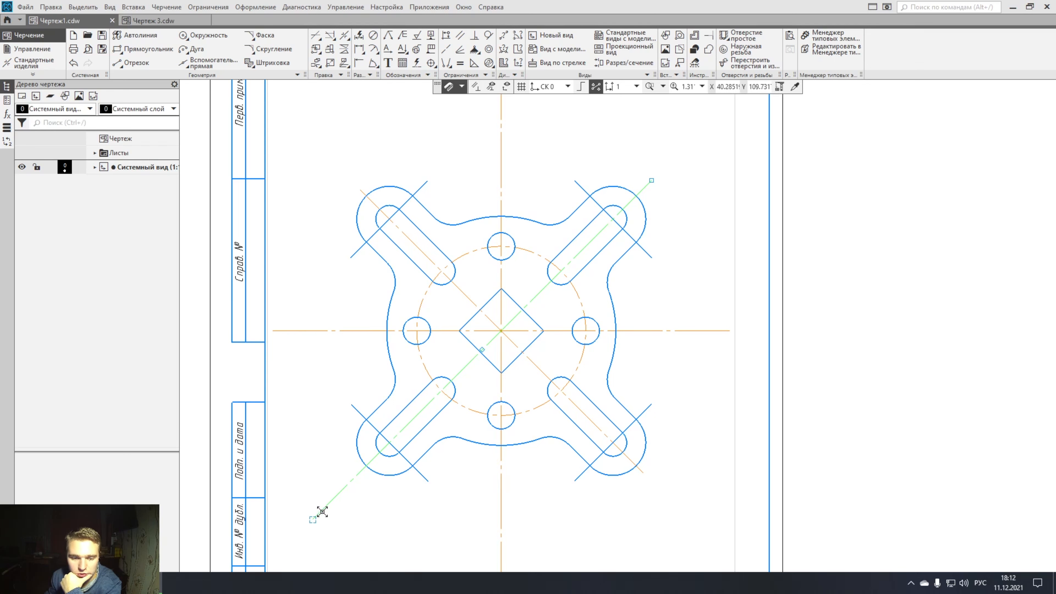
left_click_drag(322, 512, 351, 481)
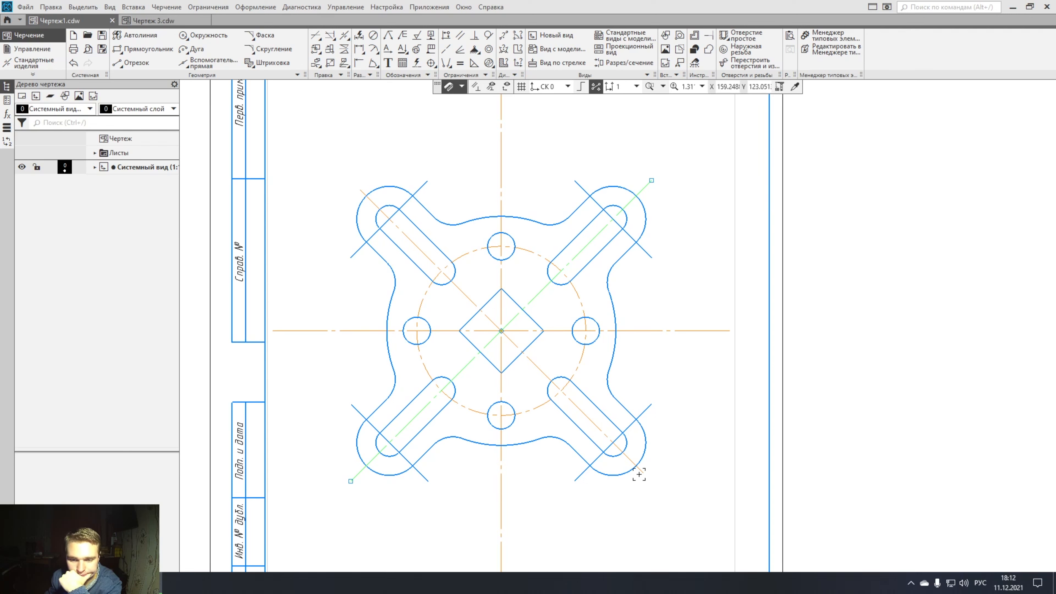
Shorten the horizontal centre line at both ends to about the overall width of the part.
left_click(284, 331)
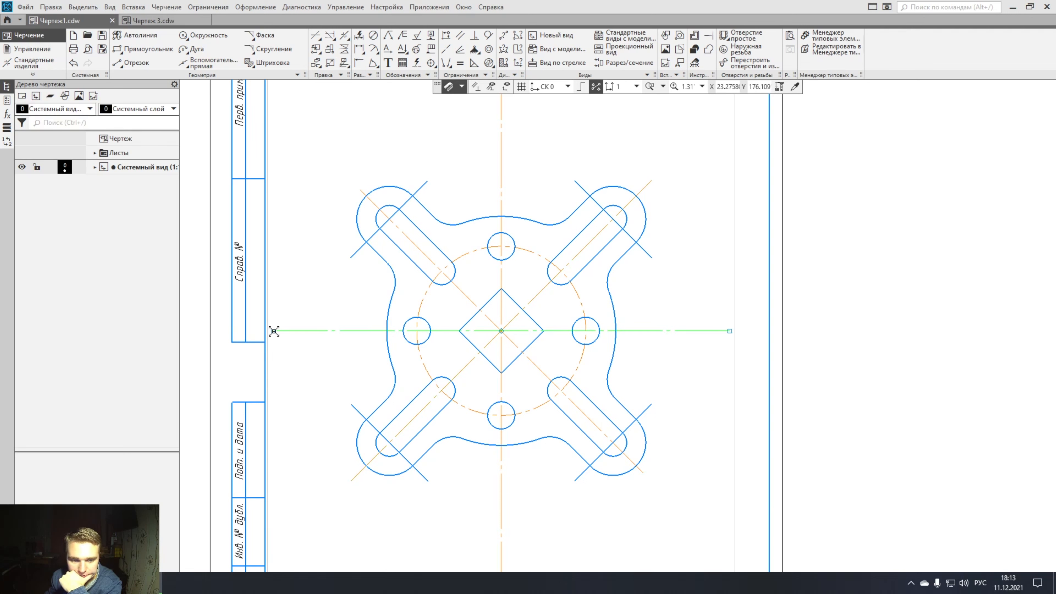
left_click_drag(273, 331, 350, 330)
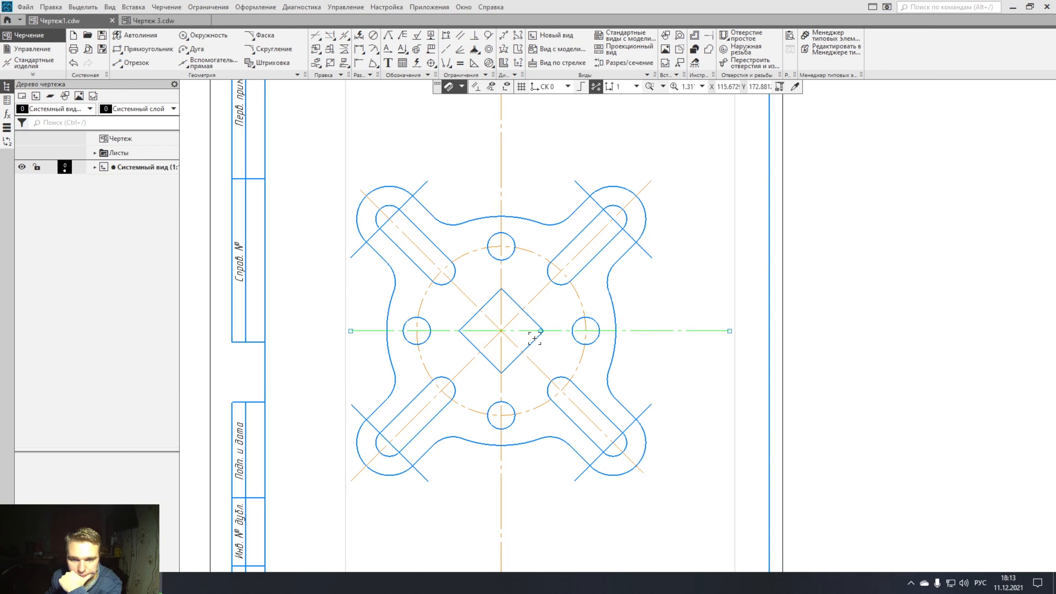
left_click_drag(730, 331, 652, 332)
left_click(692, 364)
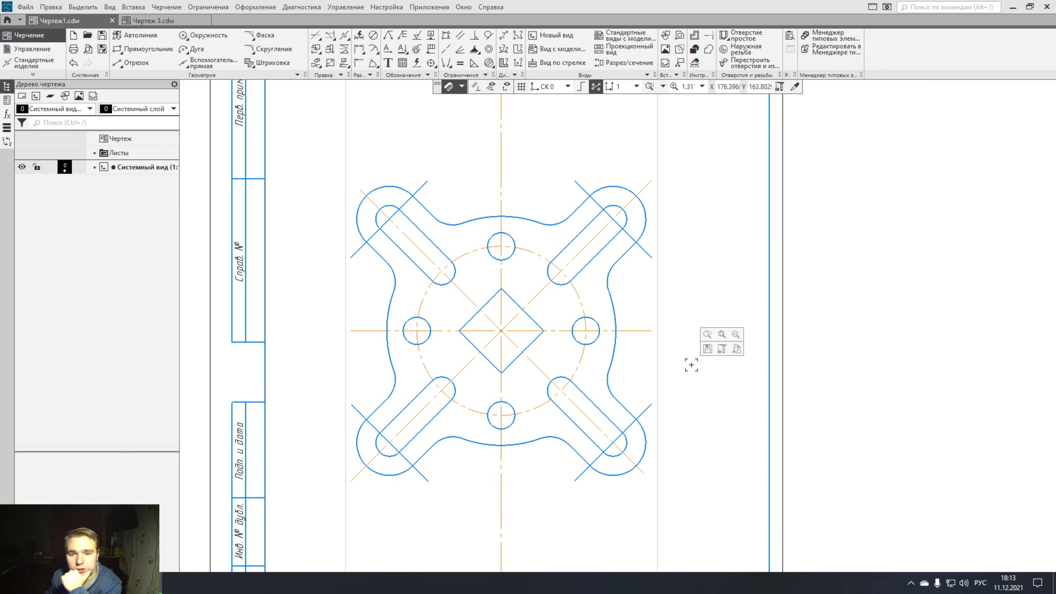
Shorten the vertical centre line at both ends to about the overall height of the part.
scroll(646, 323, "down", 3)
left_click(563, 214)
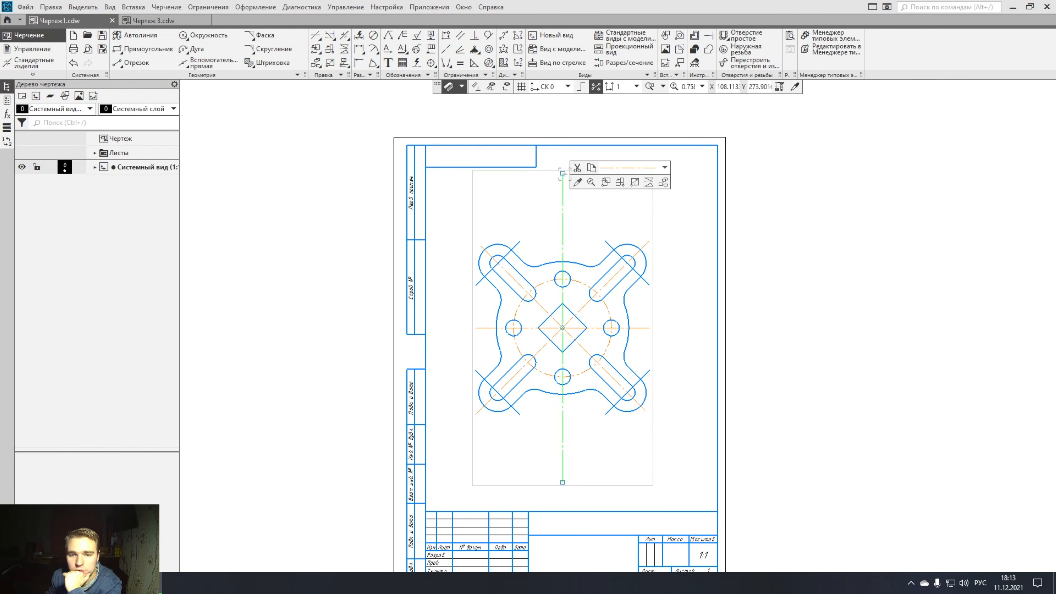
left_click_drag(563, 174, 562, 240)
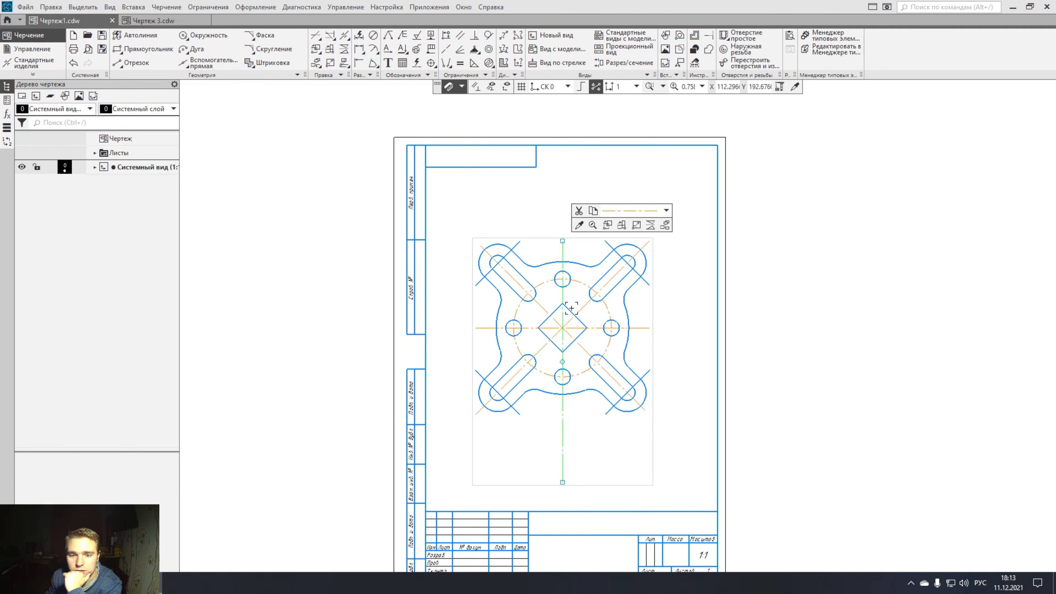
scroll(570, 346, "down", 2)
left_click_drag(565, 439, 566, 398)
Fill in the title block's developer and checker surnames, the letter «у» and mass 0.
scroll(573, 356, "up", 3)
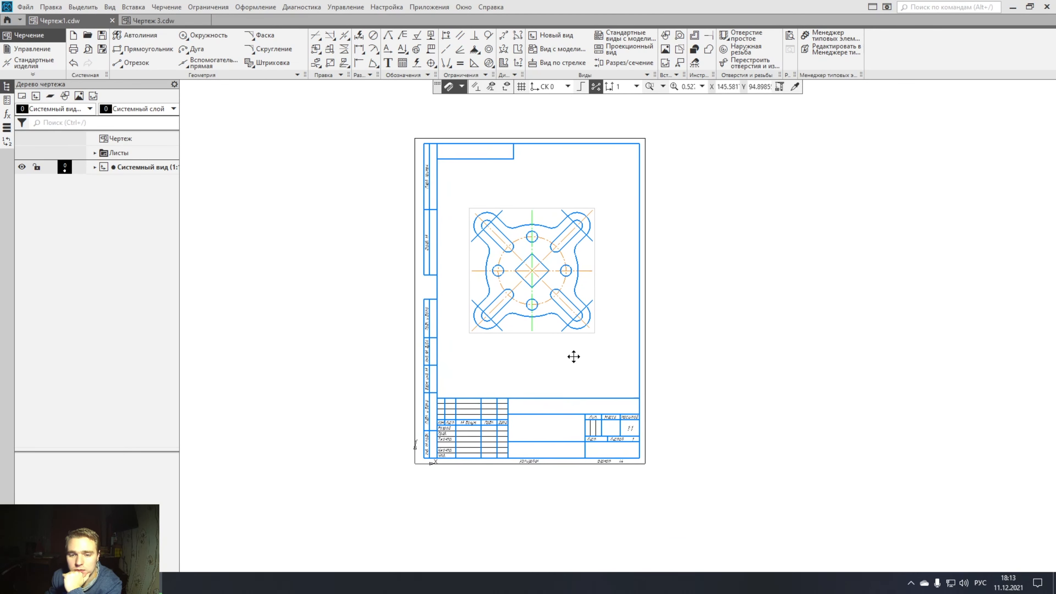
middle_click_drag(564, 332, 573, 354)
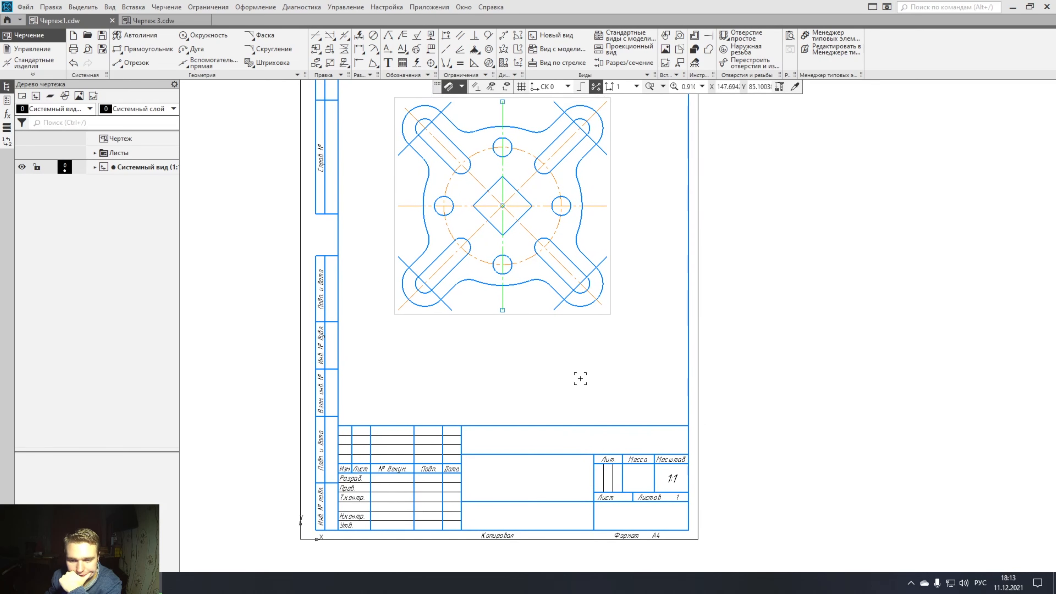
double_click(387, 477)
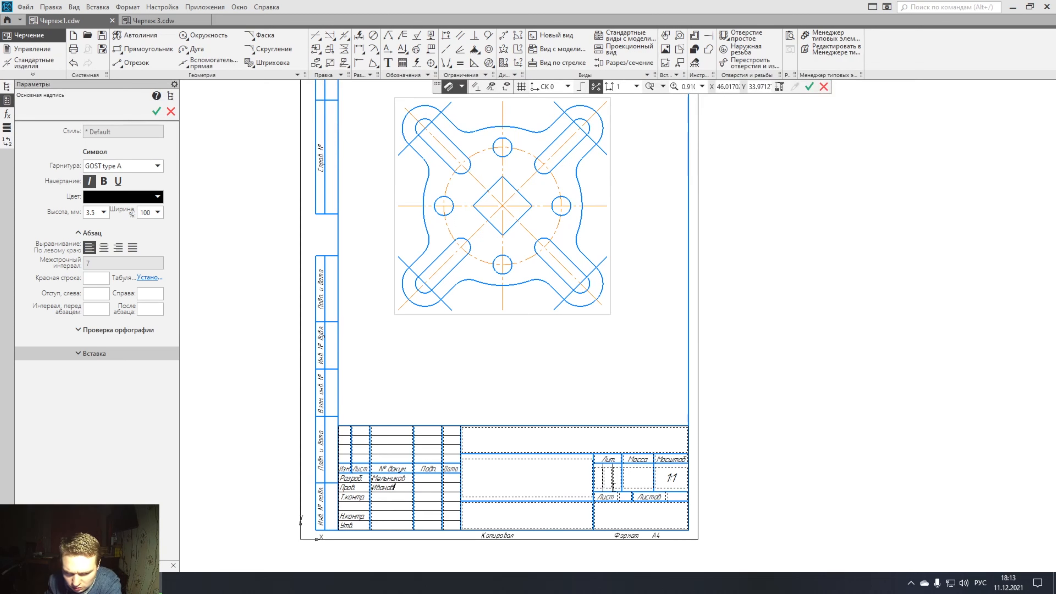
left_click(607, 479)
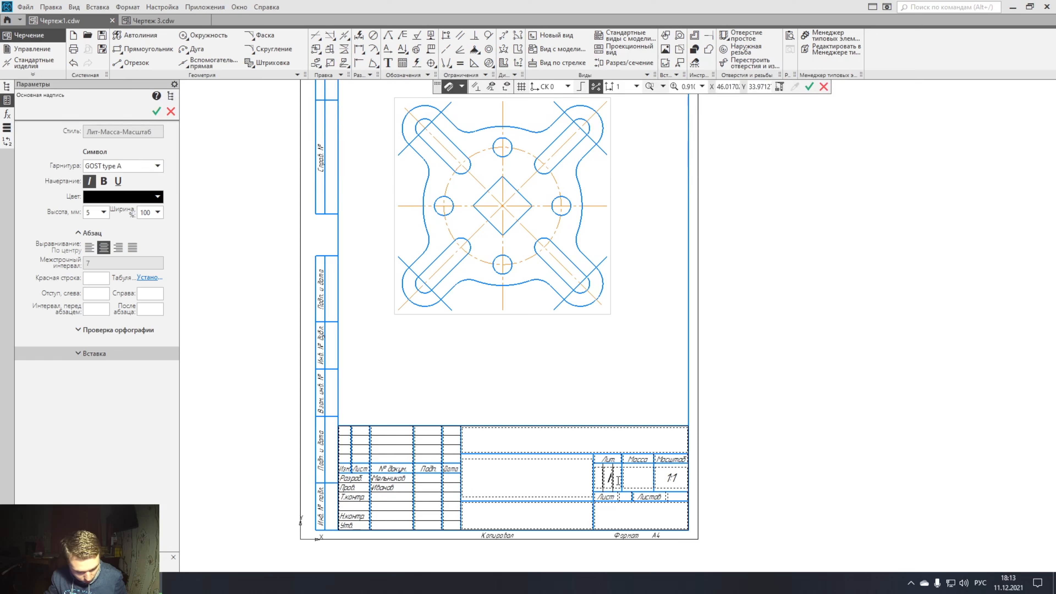
left_click(638, 477)
type("ш")
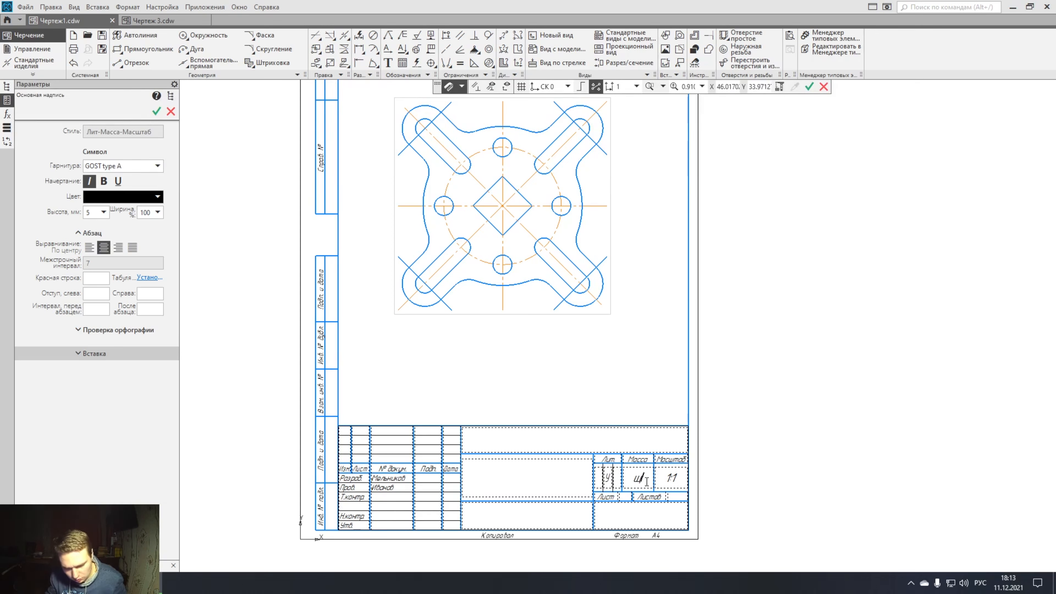
key("BackSpace")
type("а")
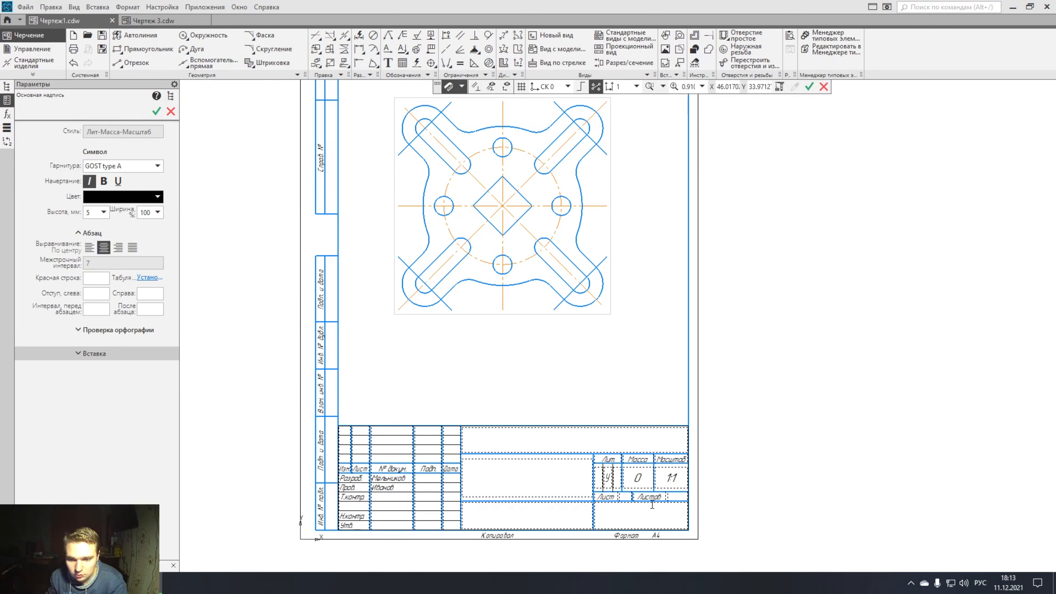
left_click(627, 497)
type("1")
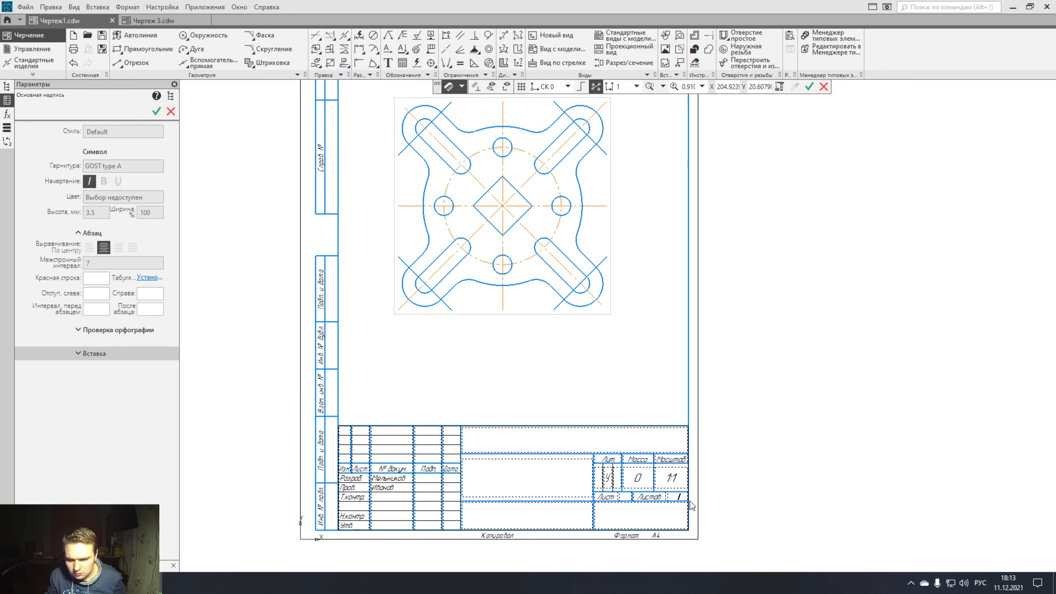
Enter placeholder text in the title block: company «итвлтив», material «виьаждвь», part name «вжбижвби» and designation «вждивжбивби».
left_click(642, 519)
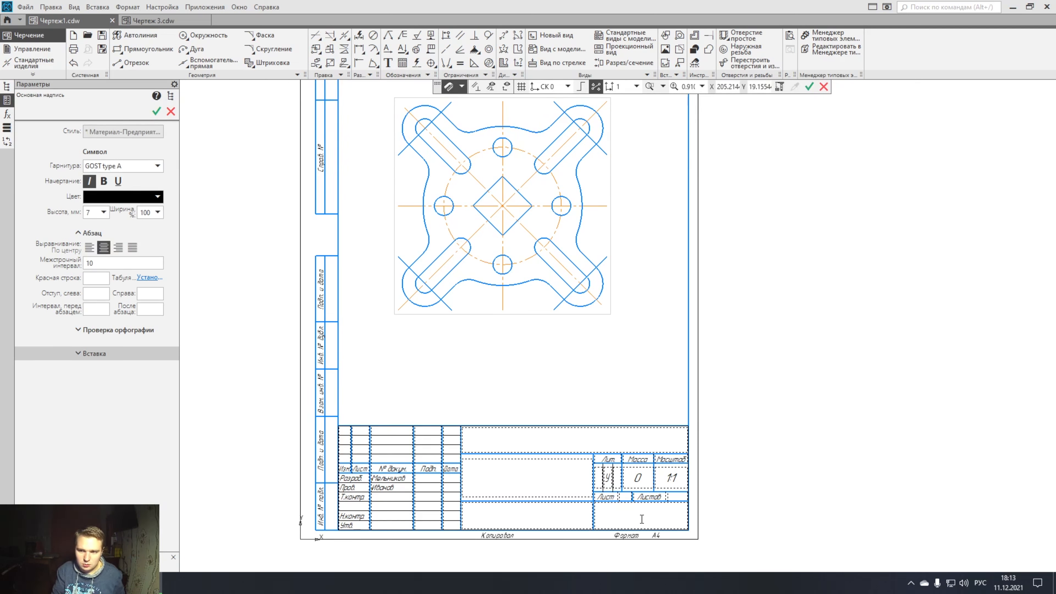
type("итвлтив")
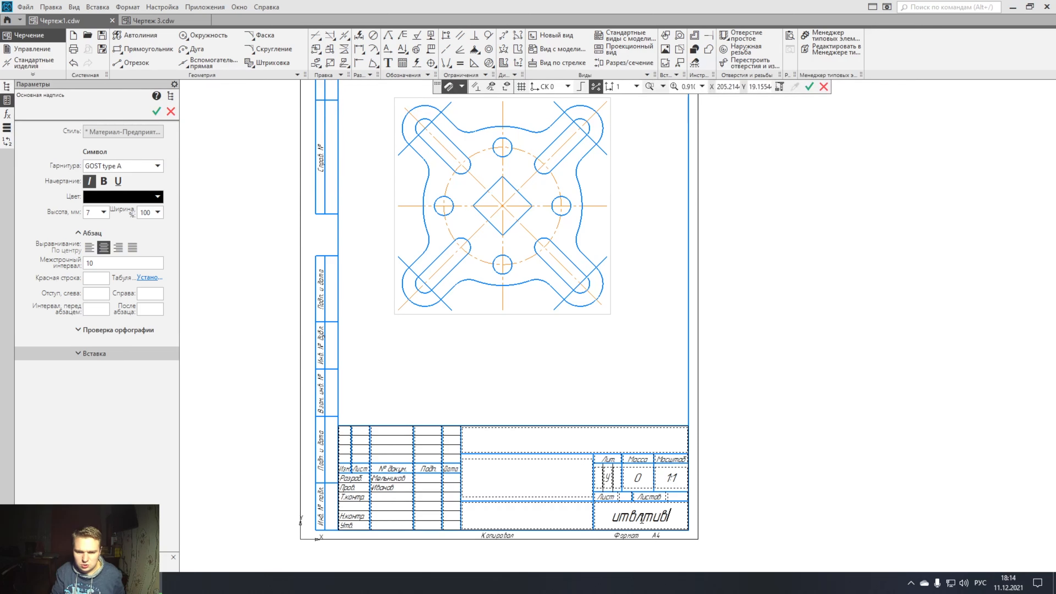
left_click(542, 519)
type("виьахдвы")
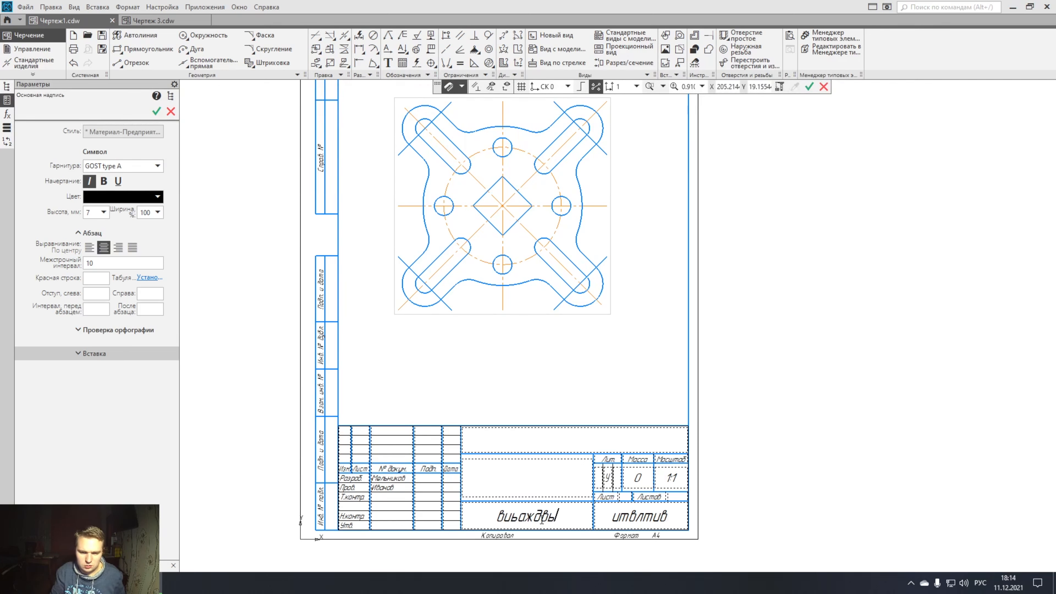
left_click(539, 479)
type("вжбихвби")
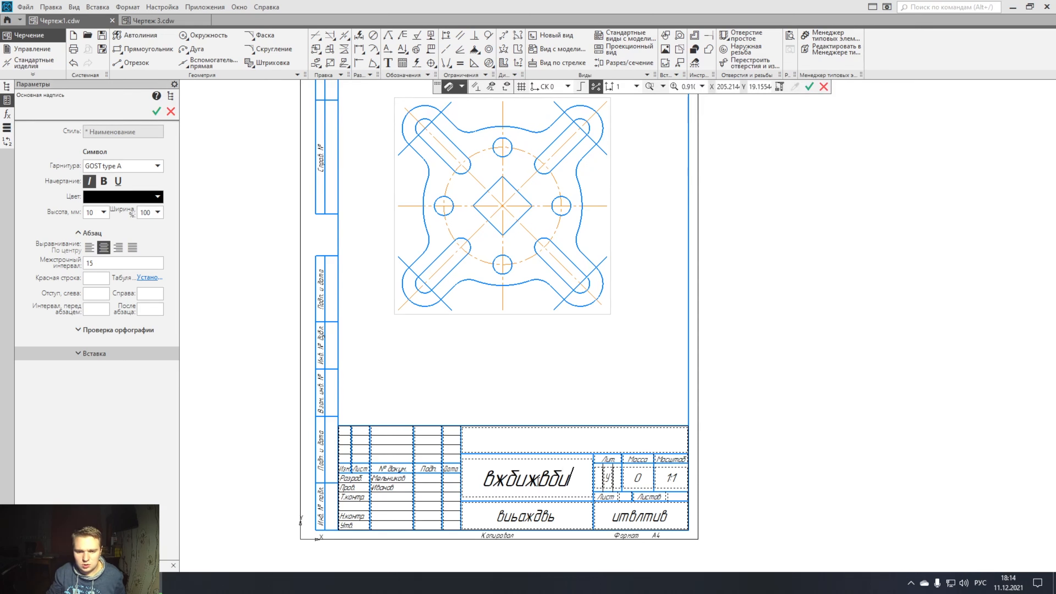
left_click(549, 447)
type("вждивжбивбди")
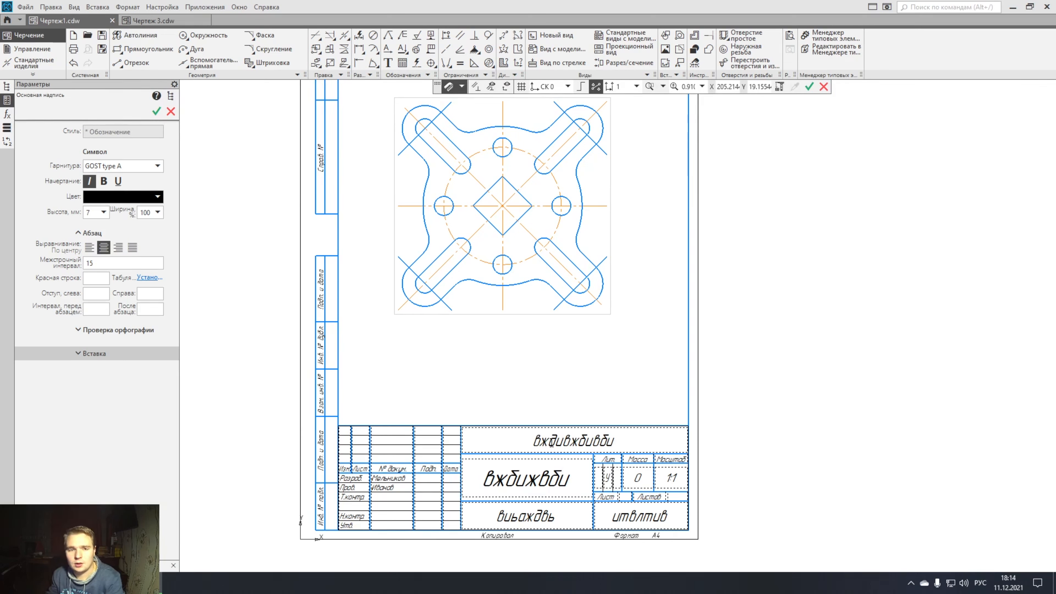
View the gearbox drawing Чертеж 3.cdw, return to Чертеж1.cdw and inspect the finished part.
left_click(166, 21)
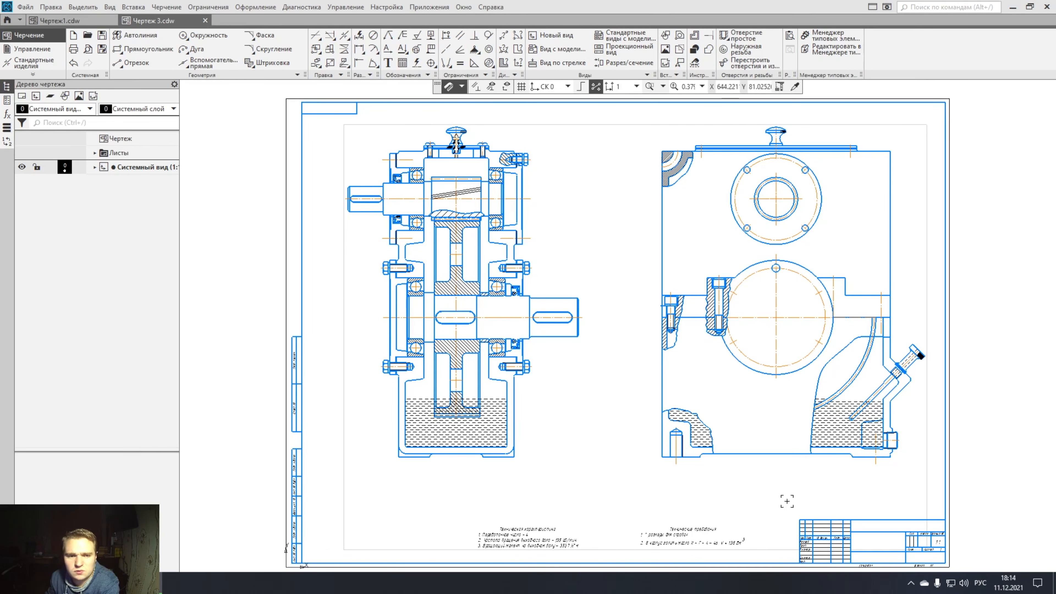
left_click(82, 21)
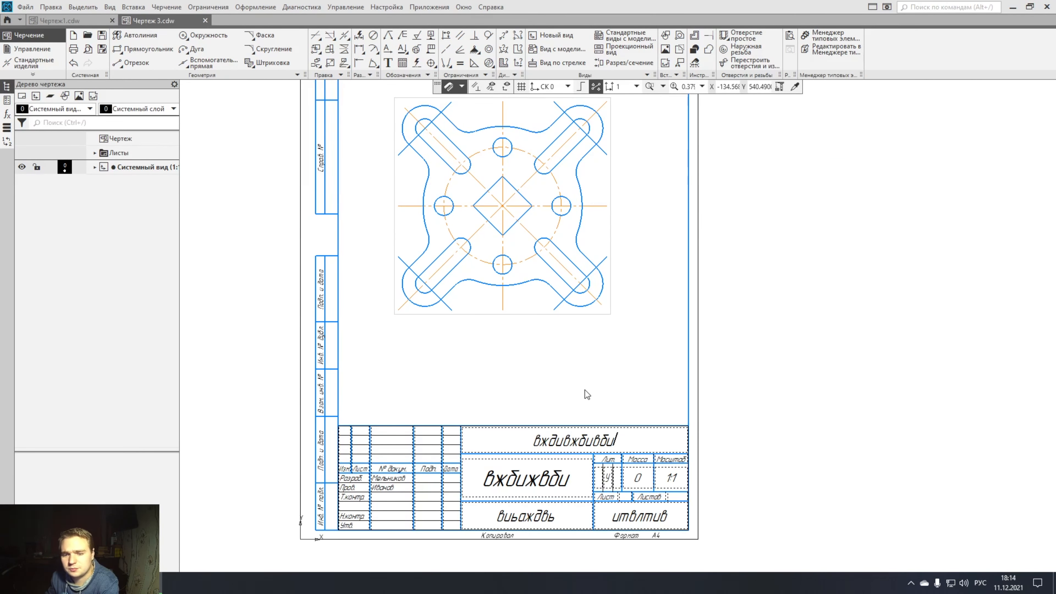
middle_click_drag(587, 387, 601, 442)
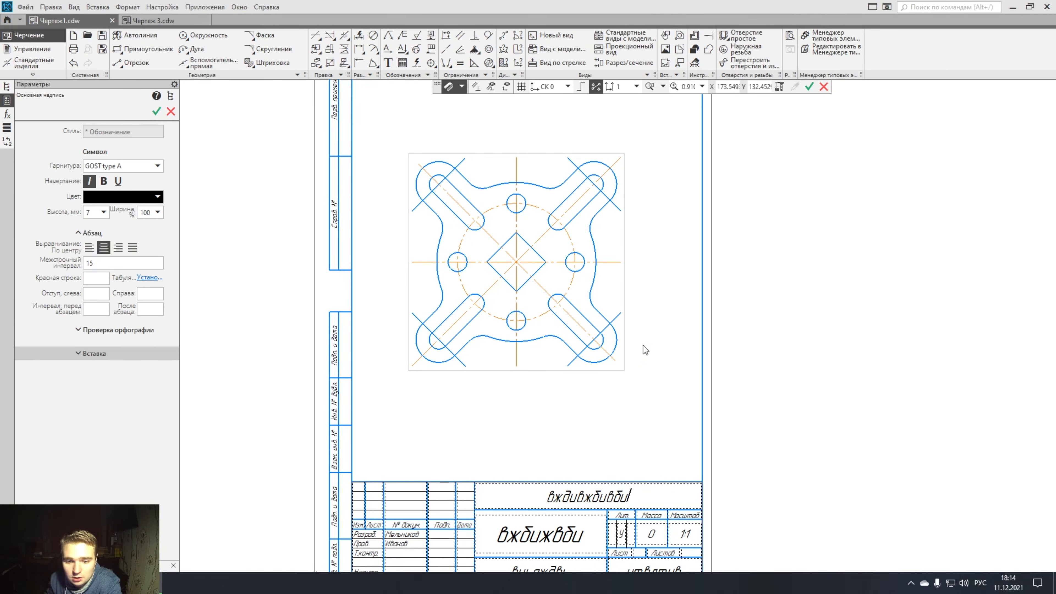
middle_click_drag(643, 365, 647, 385)
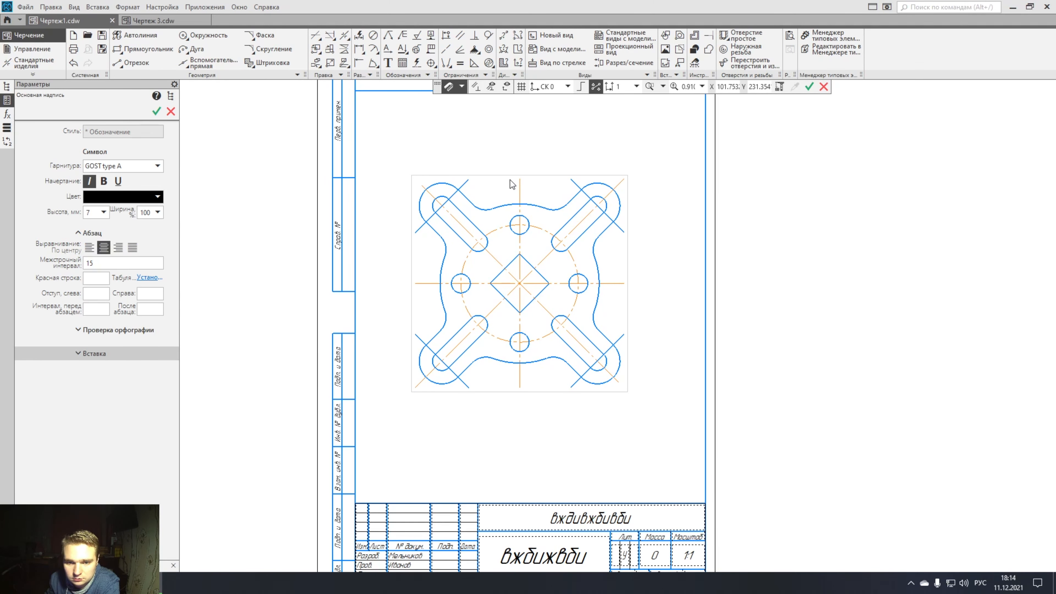
scroll(514, 190, "up", 3)
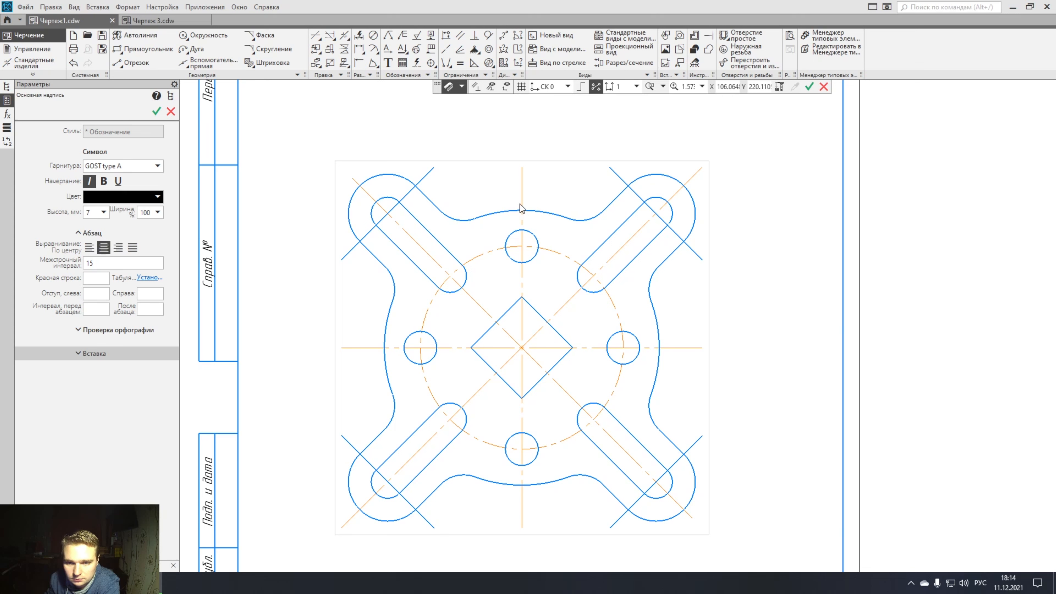
Exit title block editing and check which commands are available for the whole drawing view.
left_click(171, 111)
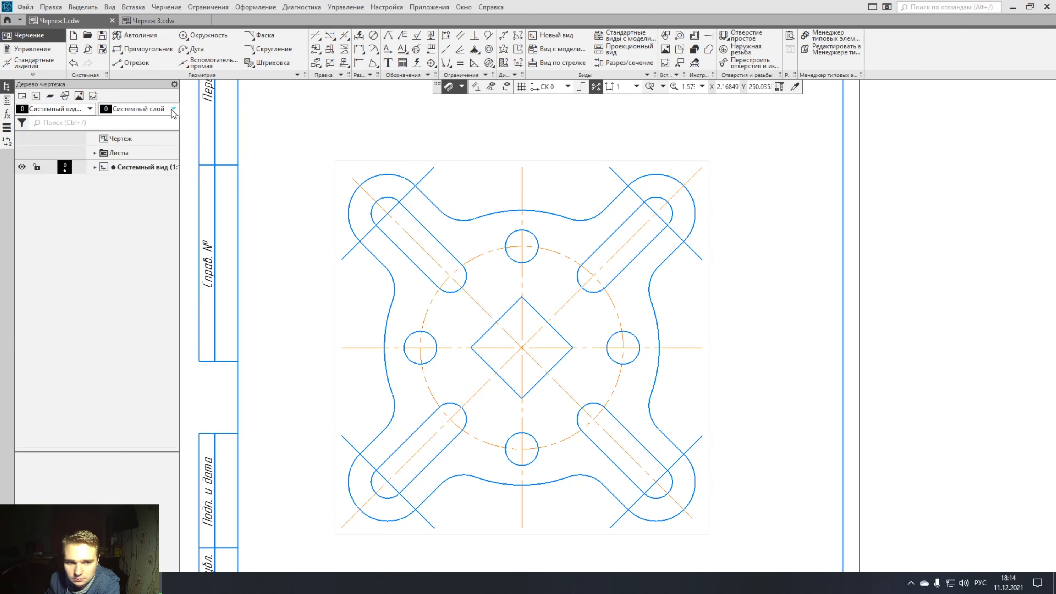
left_click(495, 164)
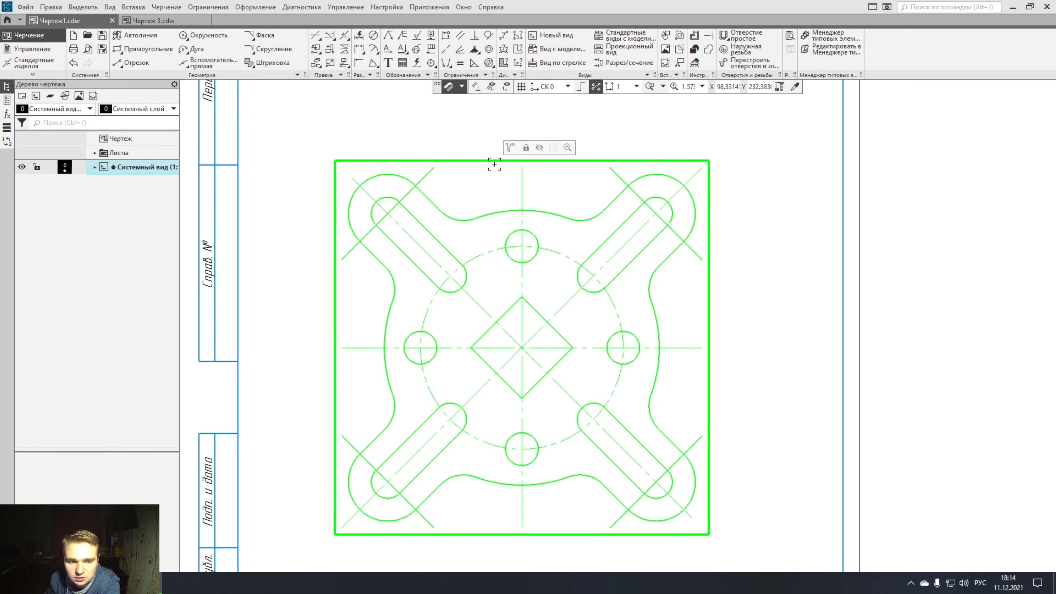
right_click(500, 213)
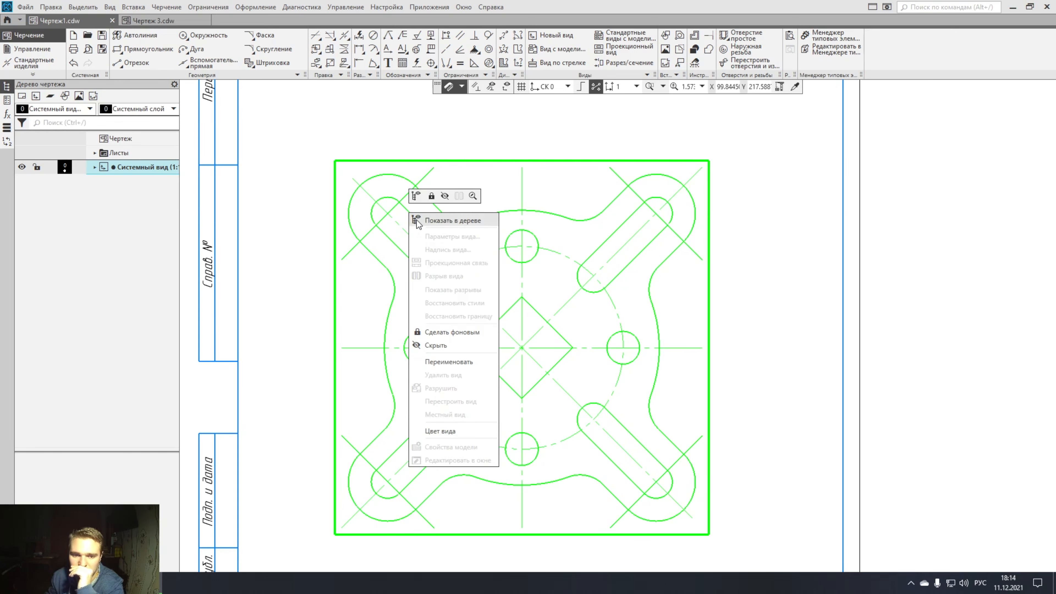
left_click(489, 183)
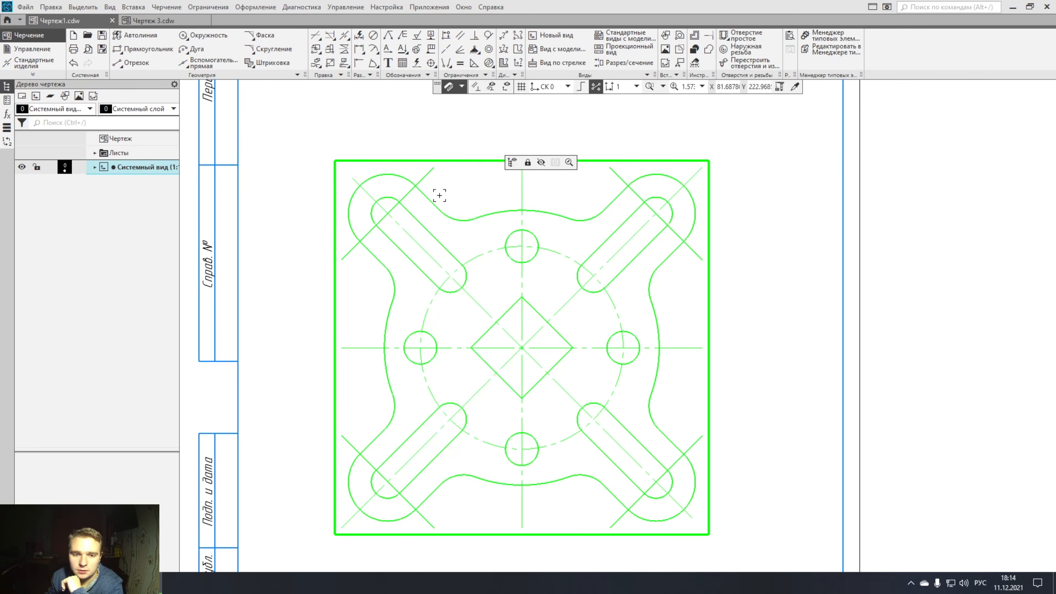
left_click(509, 145)
left_click(437, 208)
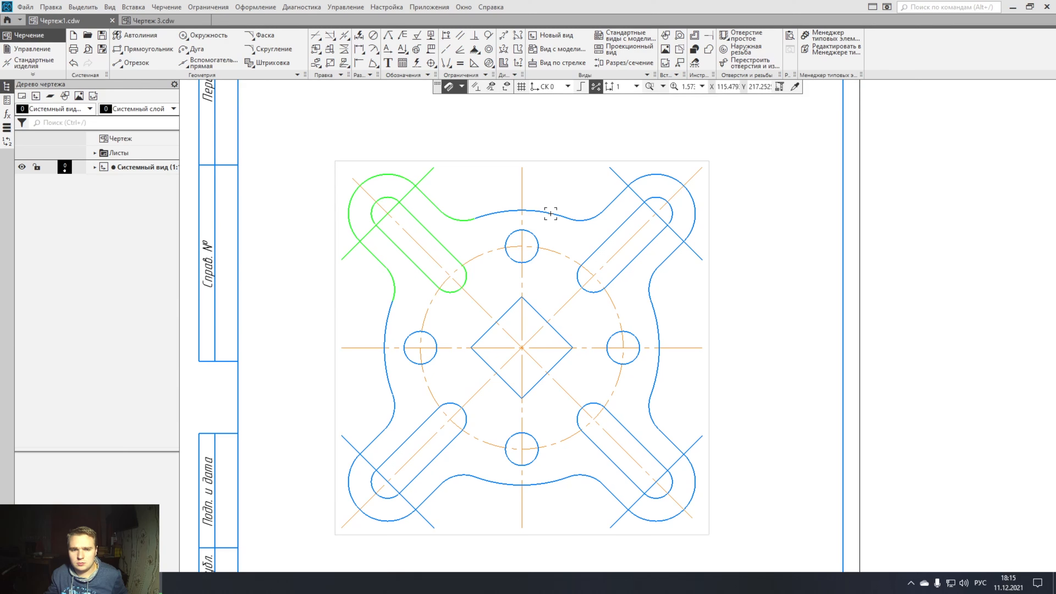
left_click(601, 209, "shift")
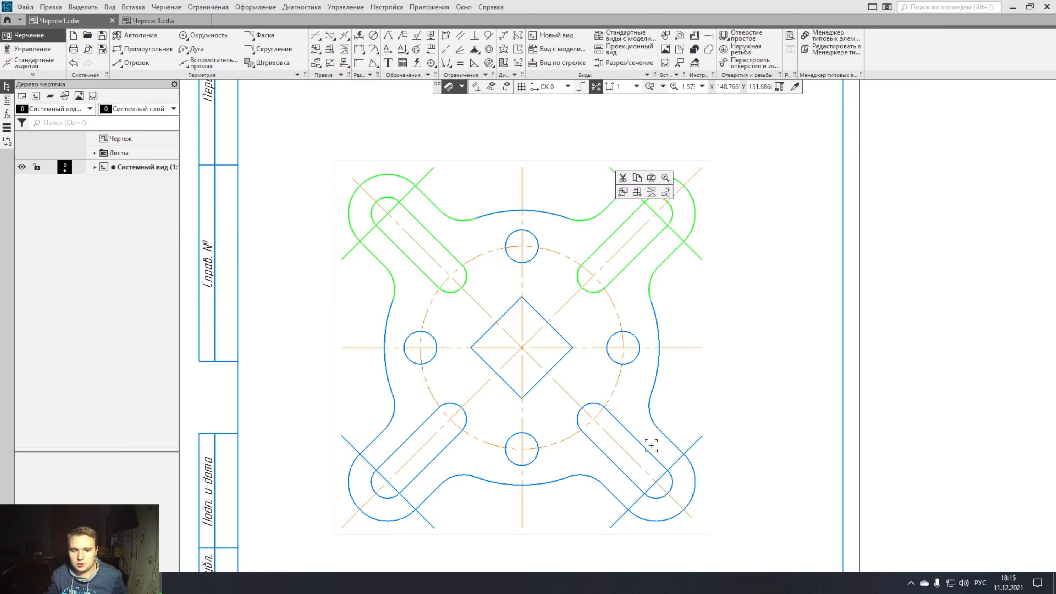
left_click(669, 440, "shift")
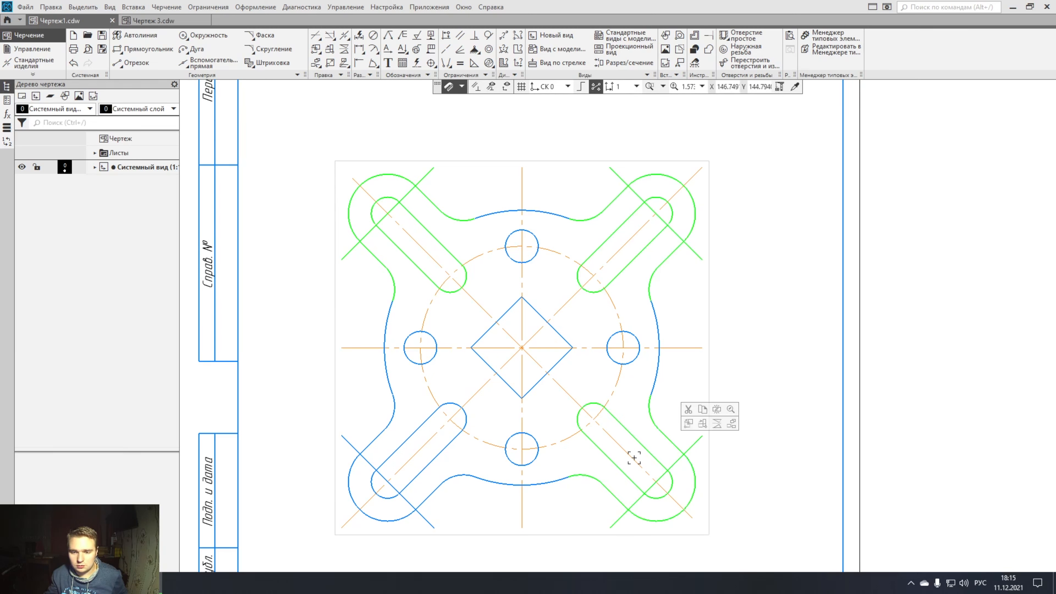
left_click(436, 490, "shift")
left_click(447, 203)
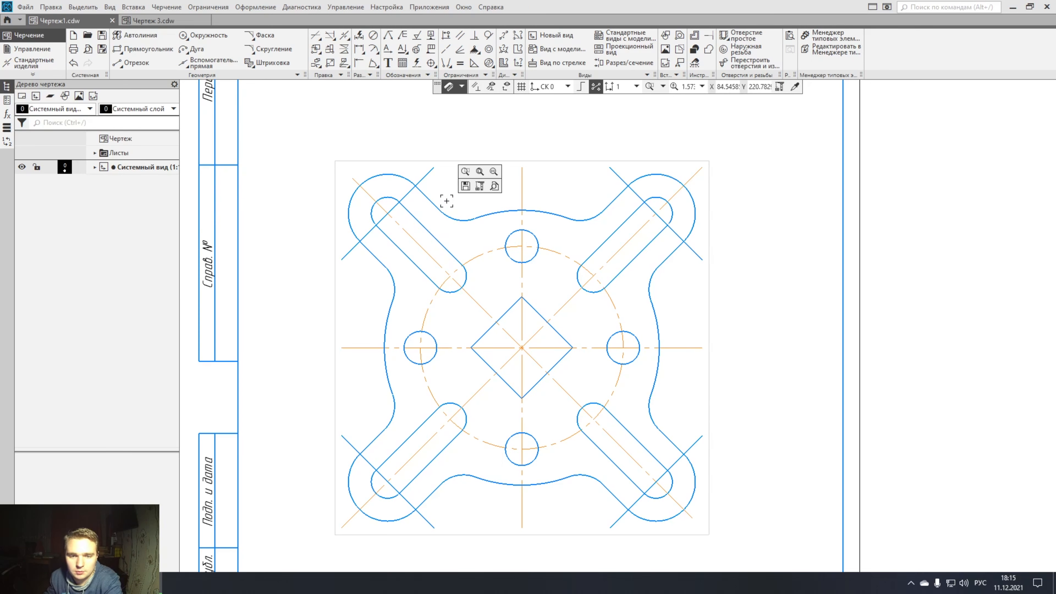
left_click(428, 176)
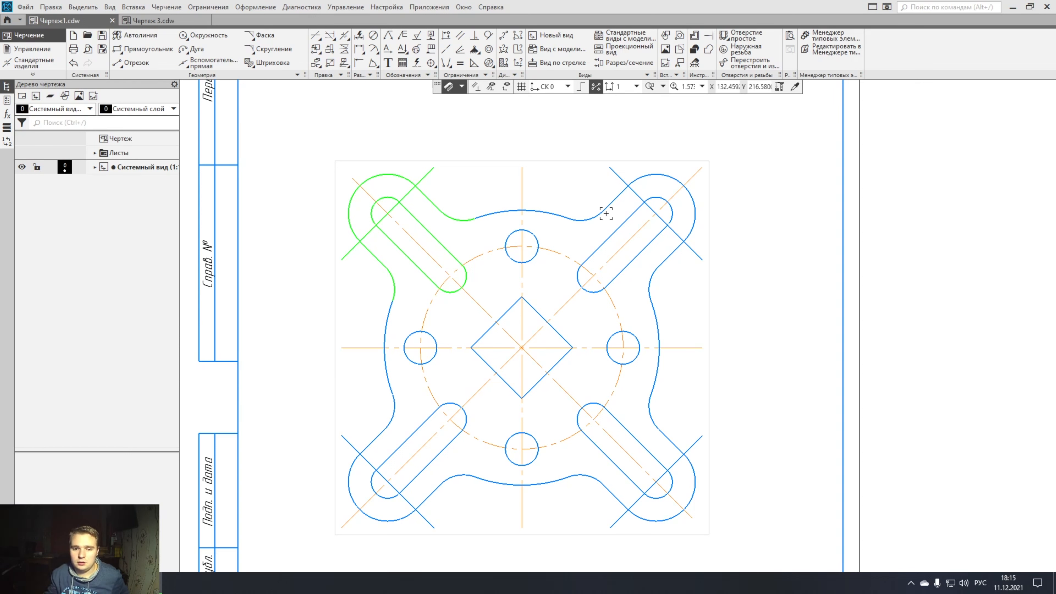
left_click(616, 221, "shift")
left_click(665, 432, "shift")
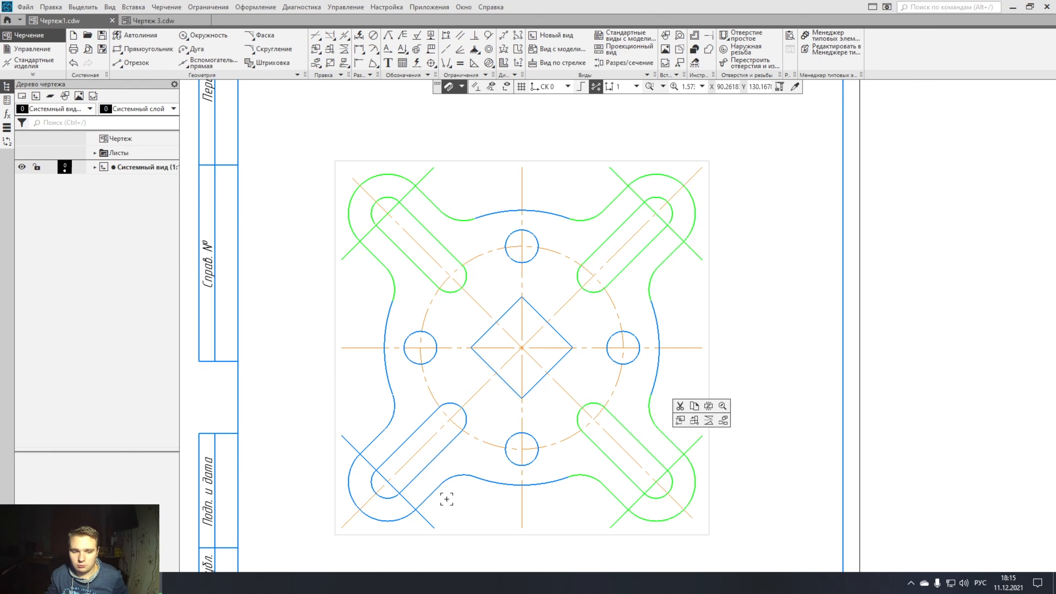
left_click(435, 490, "shift")
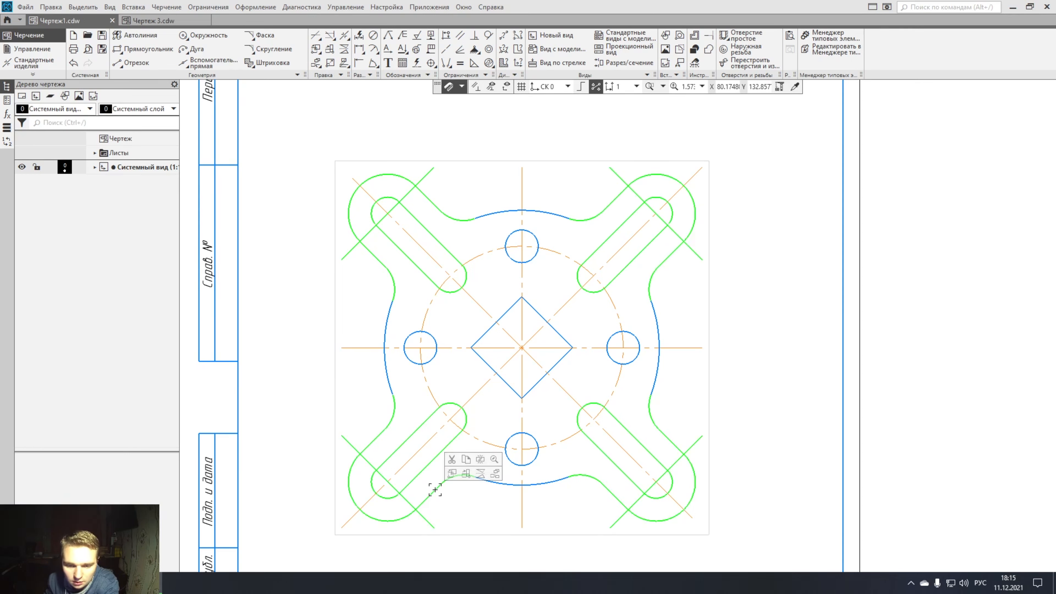
right_click(435, 490)
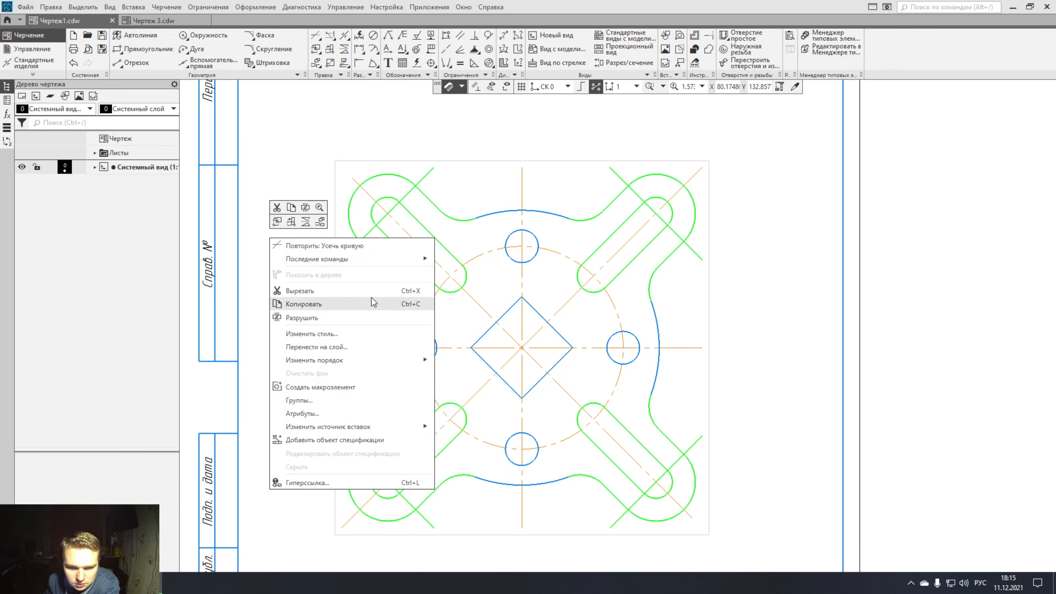
left_click(441, 216)
left_click(443, 213)
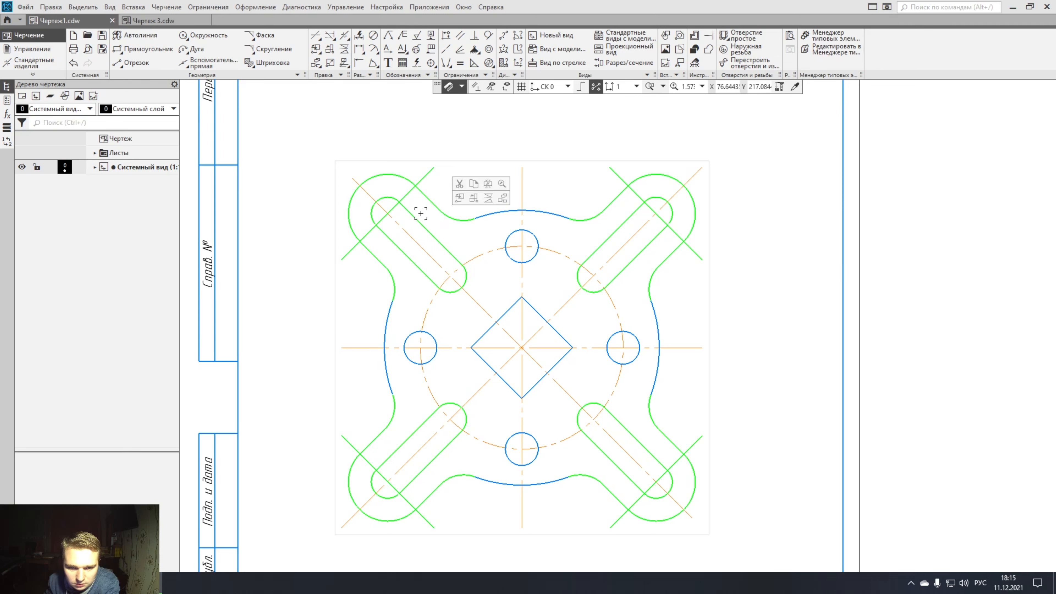
left_click(470, 187)
Open the upper-left slotted arm's macro element for editing.
left_click(437, 204)
right_click(435, 207)
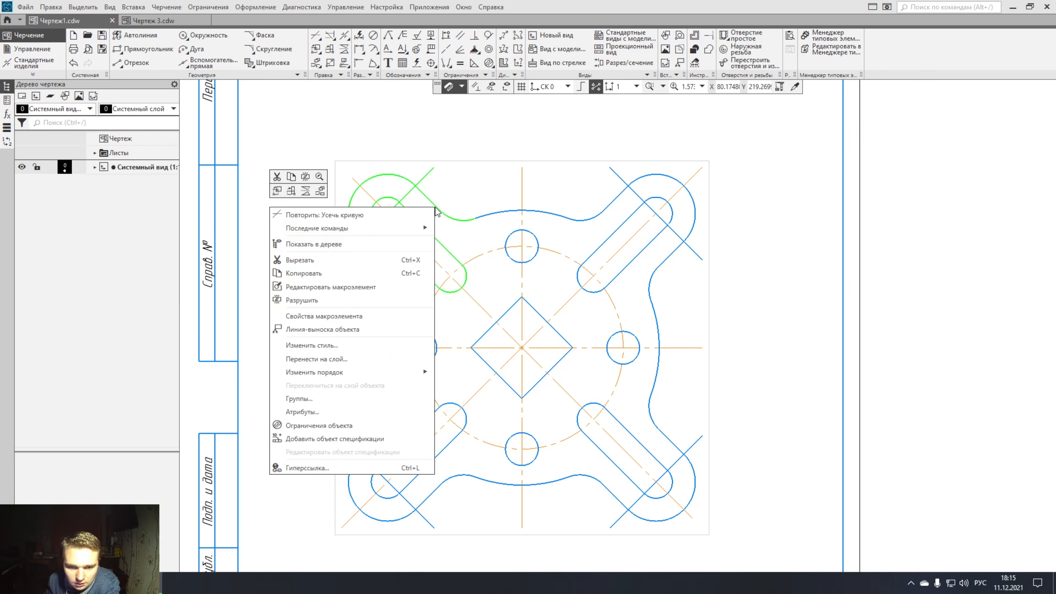
left_click(337, 287)
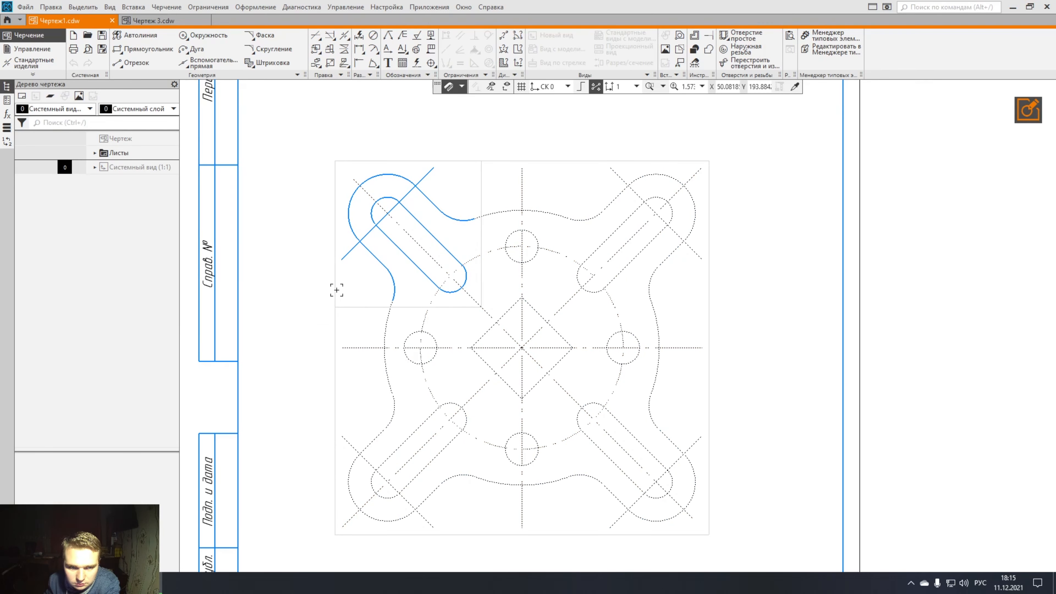
left_click(449, 217)
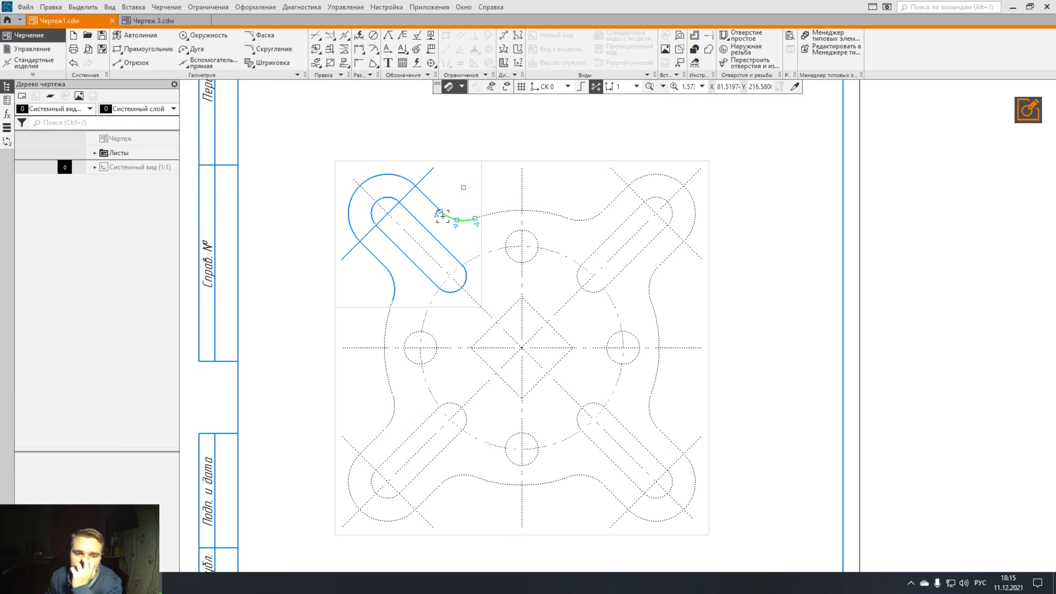
left_click_drag(343, 174, 458, 285)
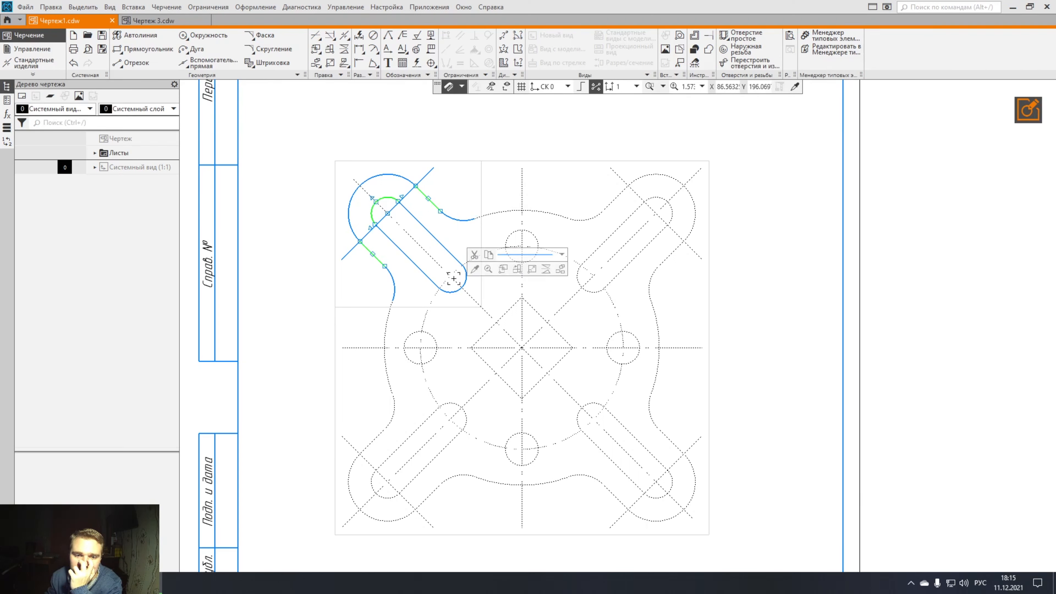
Change all lines and arcs inside the upper-left arm macro element to the «Тонкая» line style and finish editing it.
left_click(450, 220)
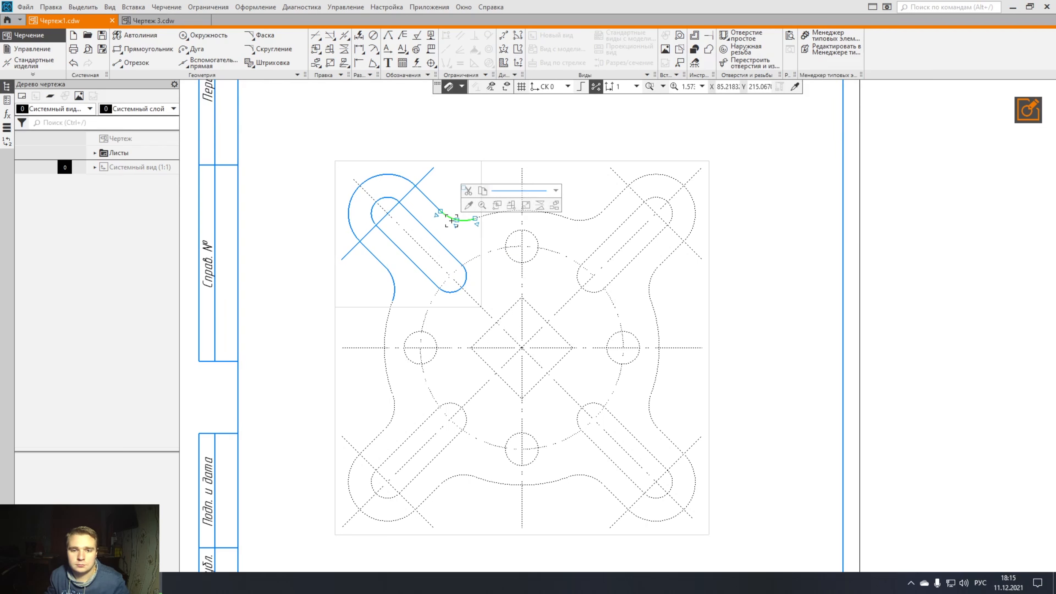
left_click(423, 180, "ctrl")
left_click(398, 178, "ctrl")
left_click(380, 203, "ctrl")
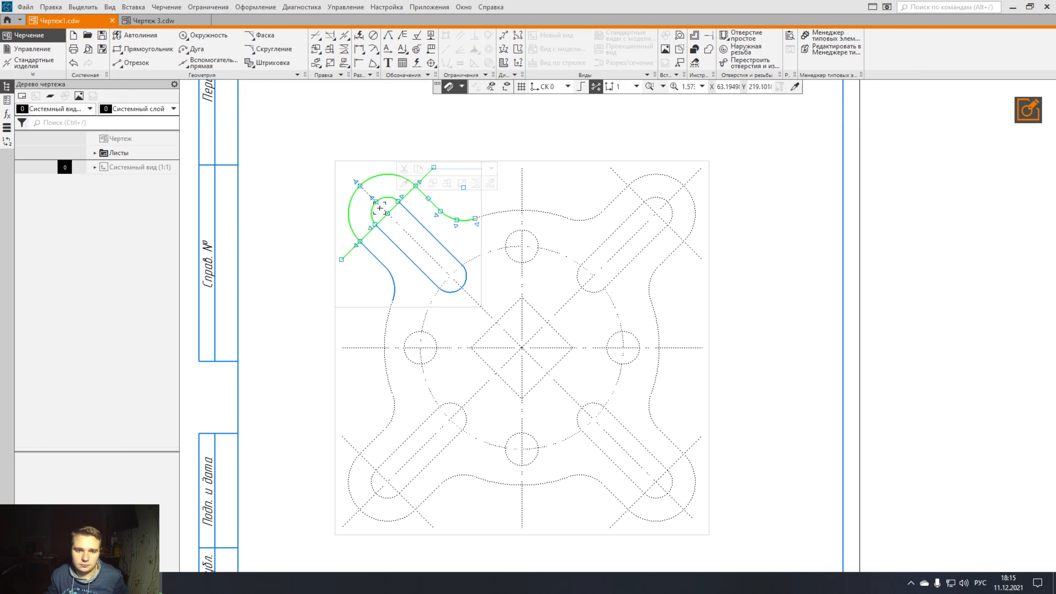
left_click(405, 209, "ctrl")
left_click(463, 275, "ctrl")
left_click(426, 273, "ctrl")
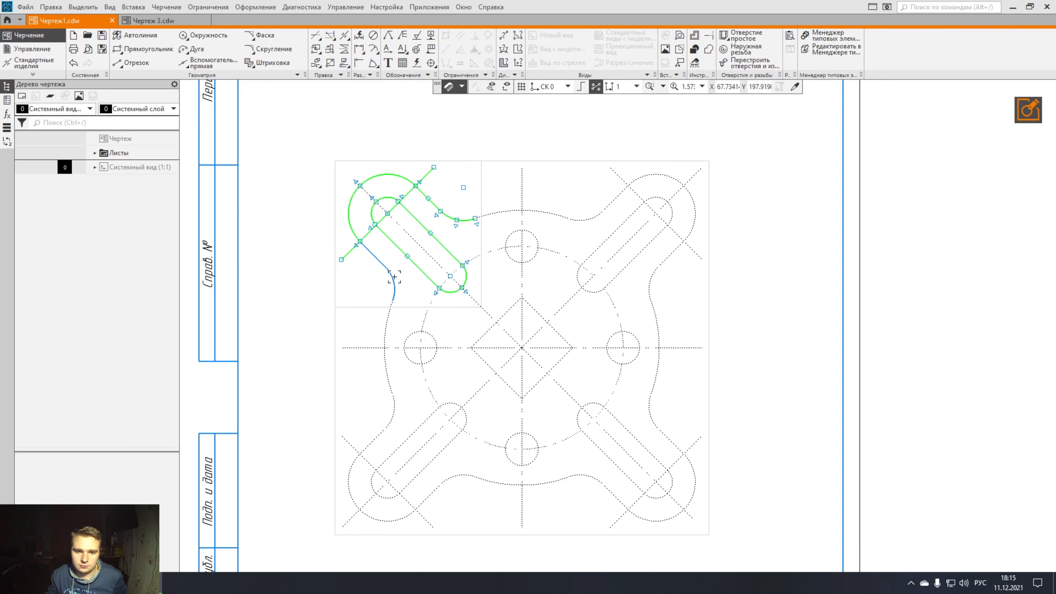
left_click(393, 277, "ctrl")
left_click(380, 262, "ctrl")
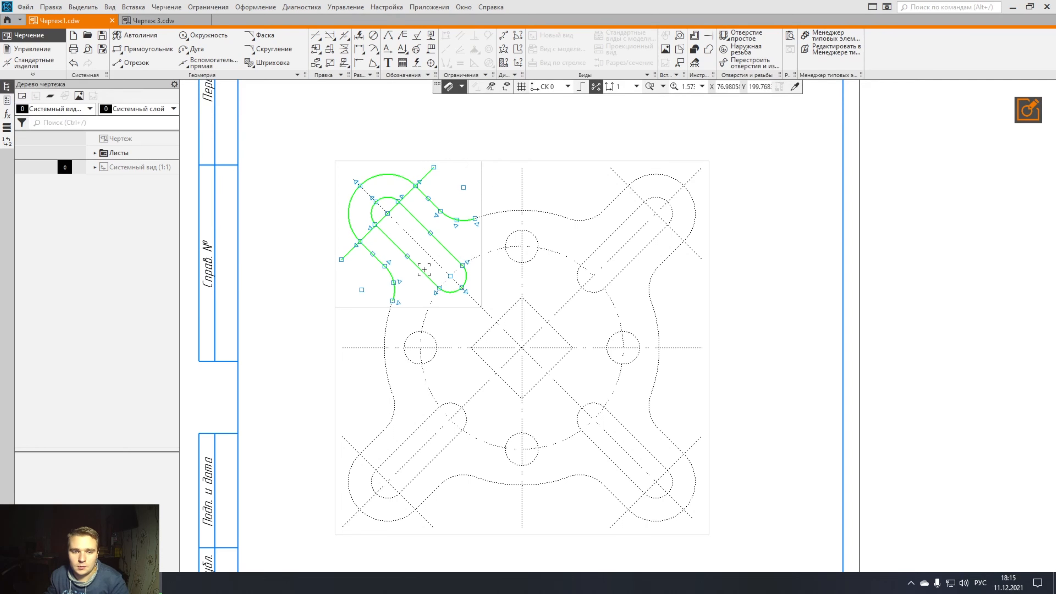
right_click(415, 268)
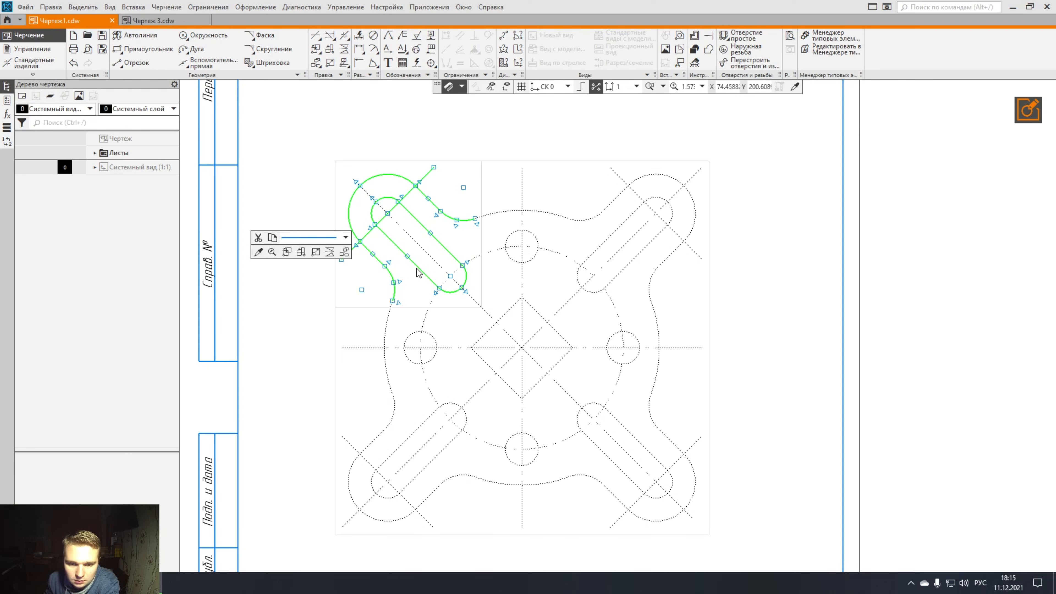
left_click(345, 237)
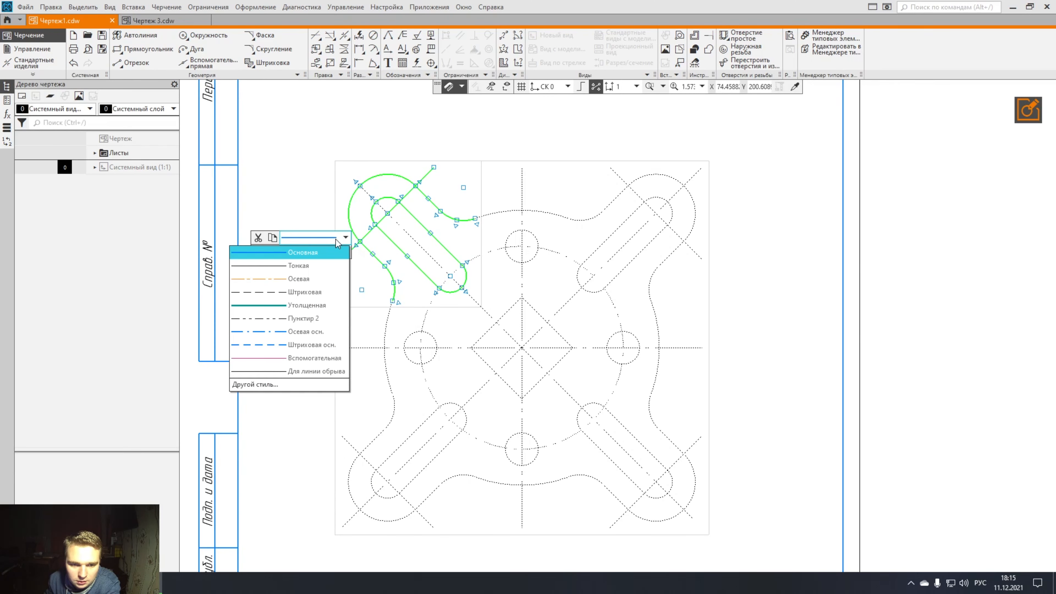
left_click(316, 266)
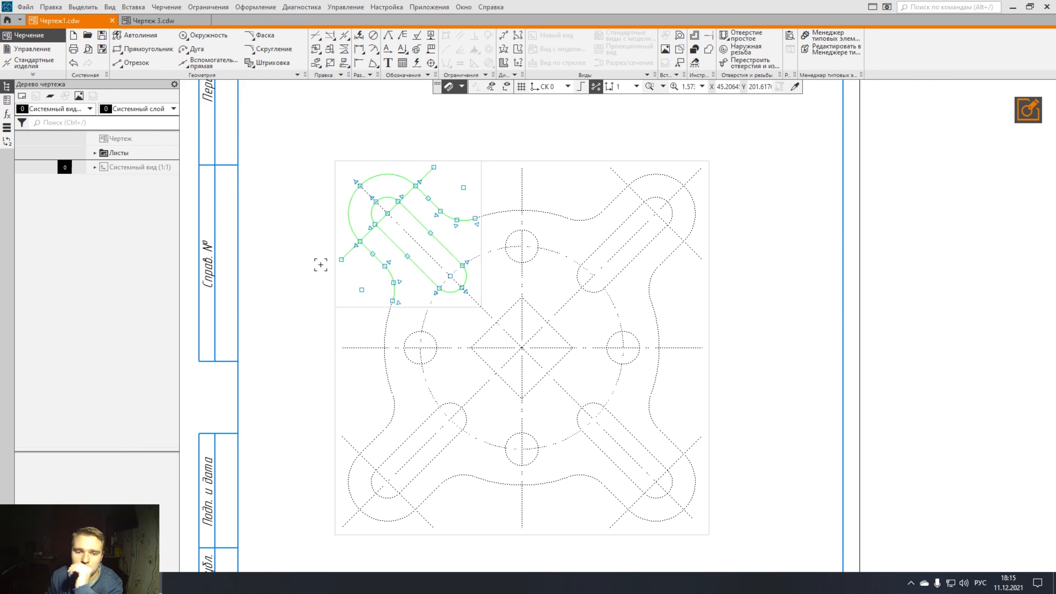
left_click(1018, 124)
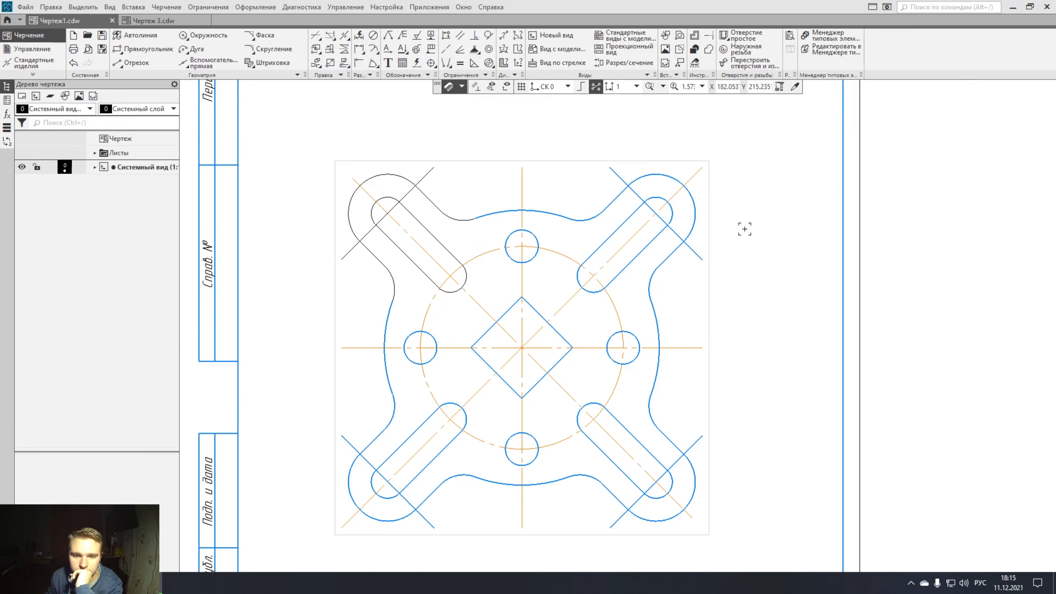
Delete the upper-right, lower-right and lower-left slotted arms.
left_click(640, 182)
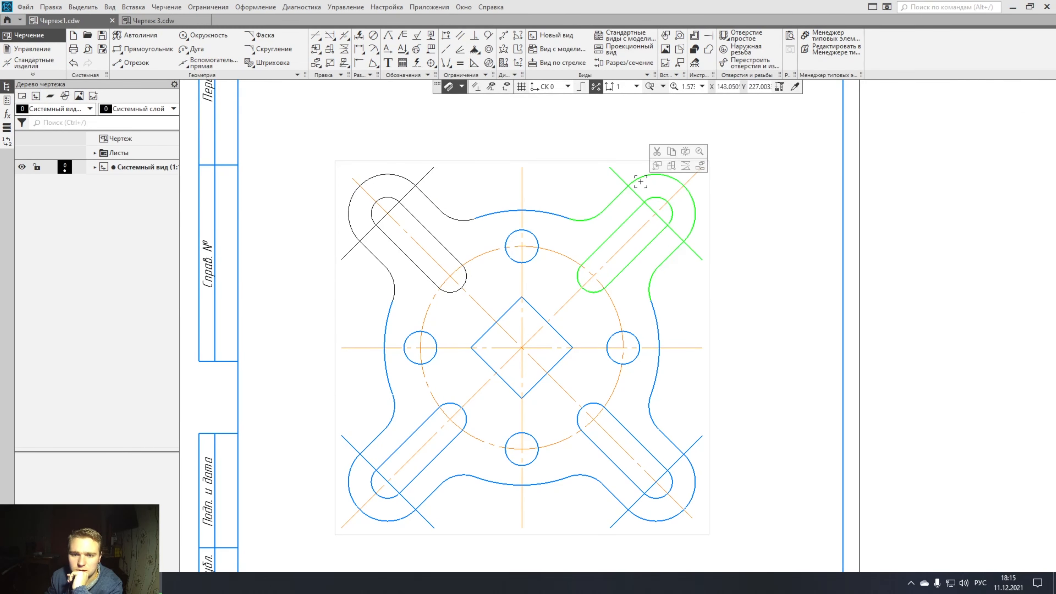
key("Delete")
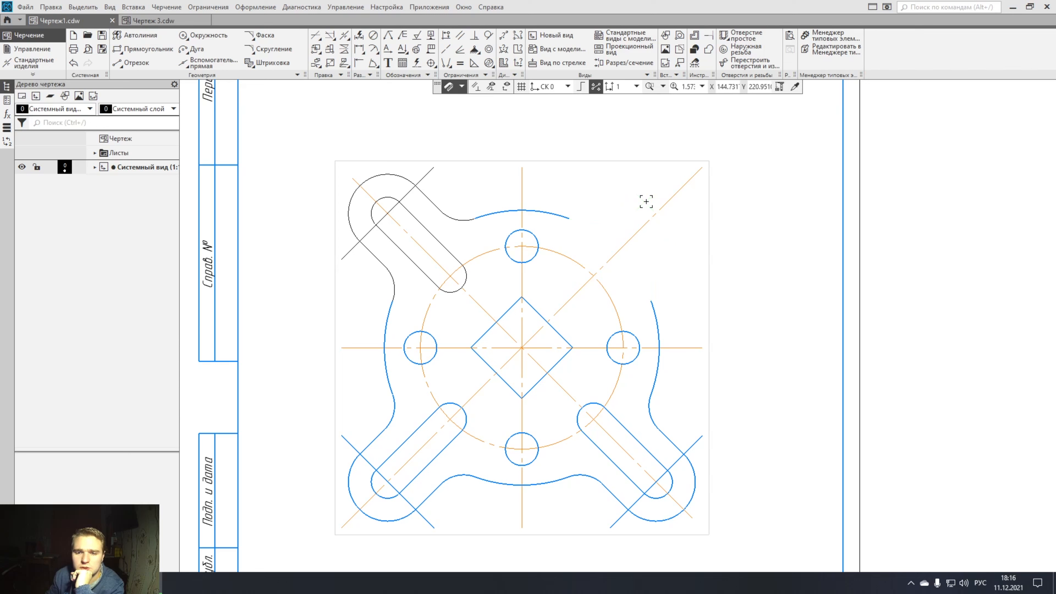
left_click(660, 469)
key("Delete")
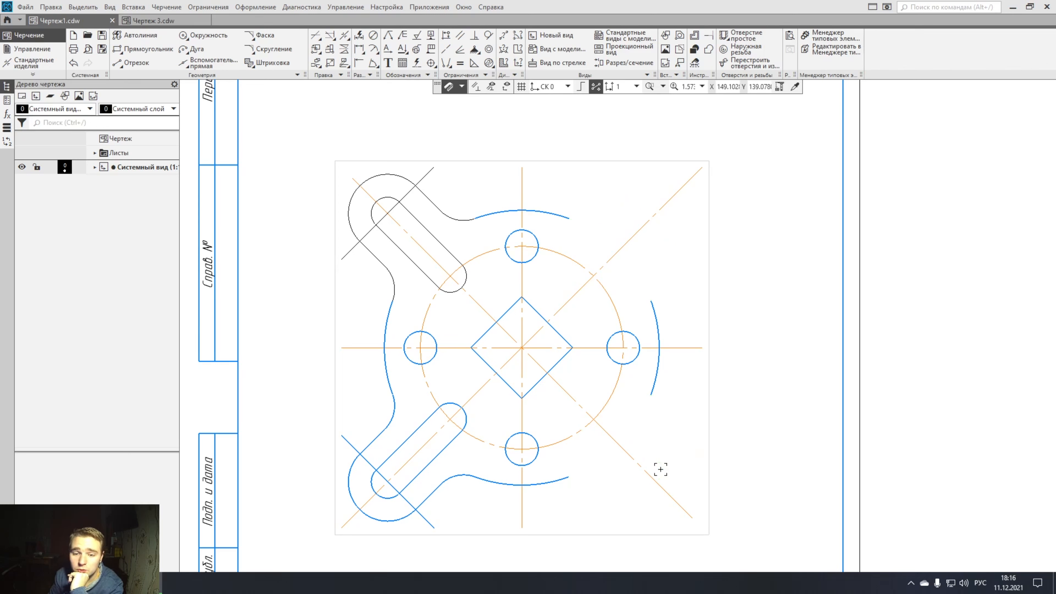
left_click(413, 483)
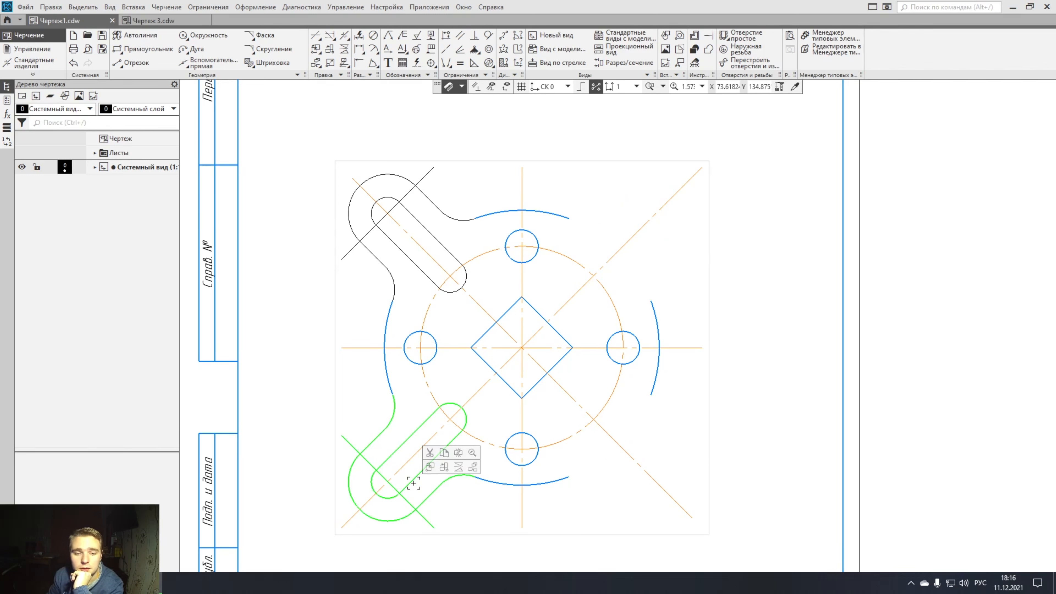
key("Delete")
Mirror the thin-line upper-left arm about the part's centre lines to recreate the arms in the other three corners.
left_click(446, 245)
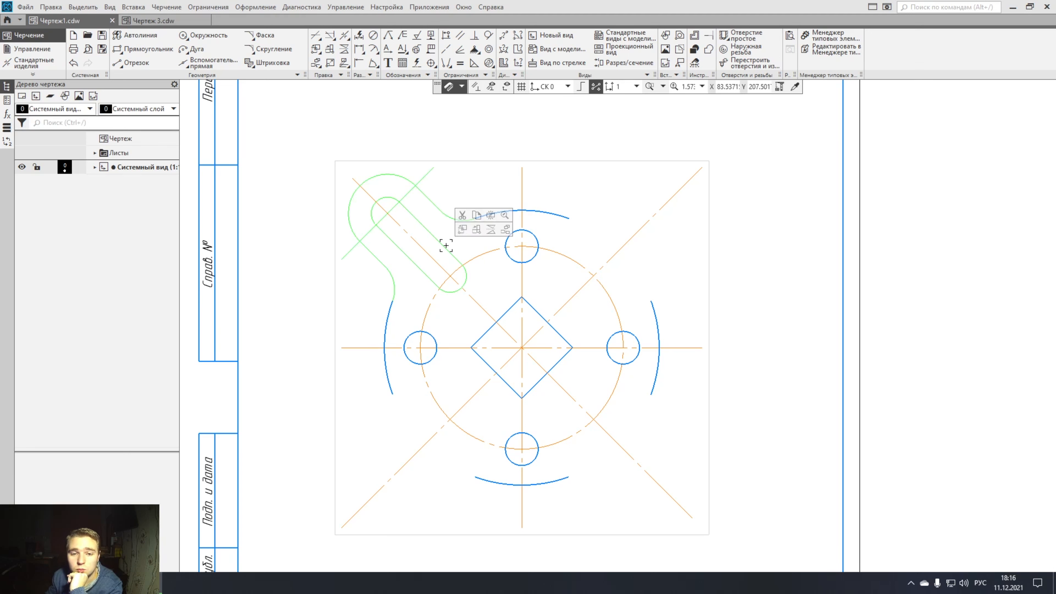
left_click(490, 229)
left_click(522, 347)
left_click(521, 359)
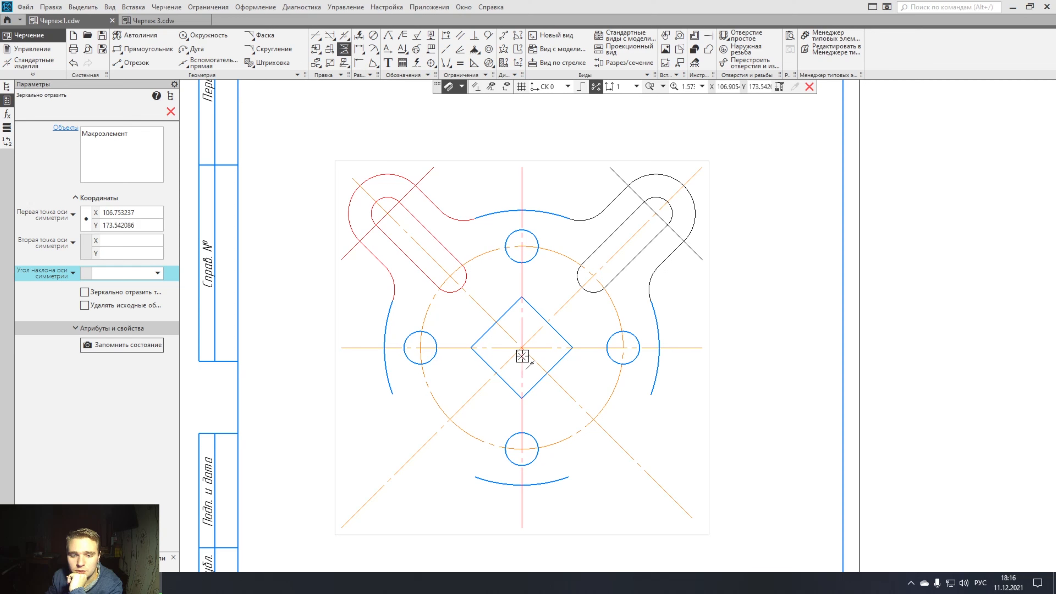
left_click(522, 348)
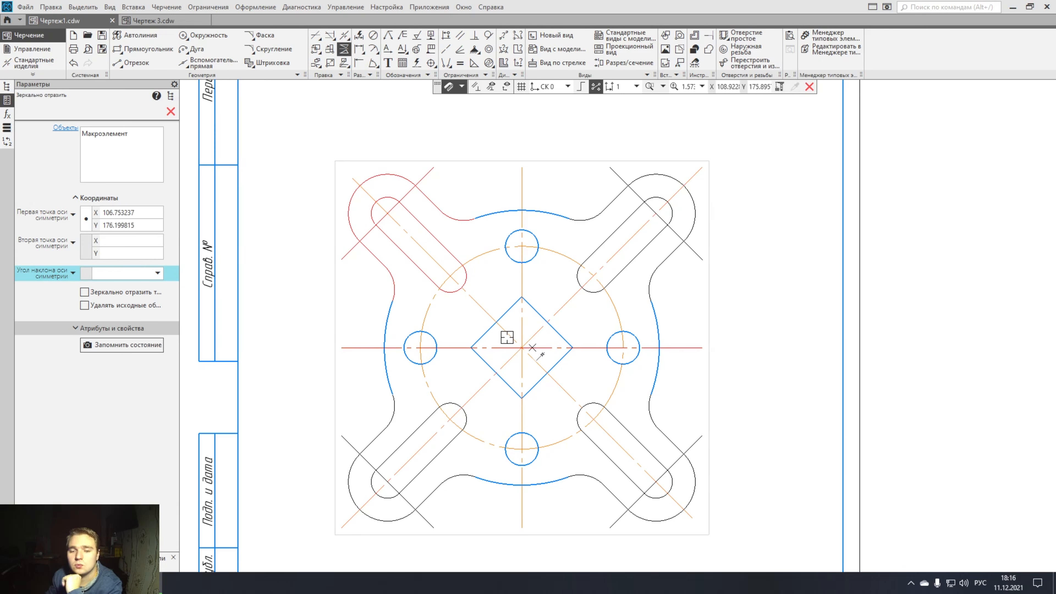
left_click(171, 111)
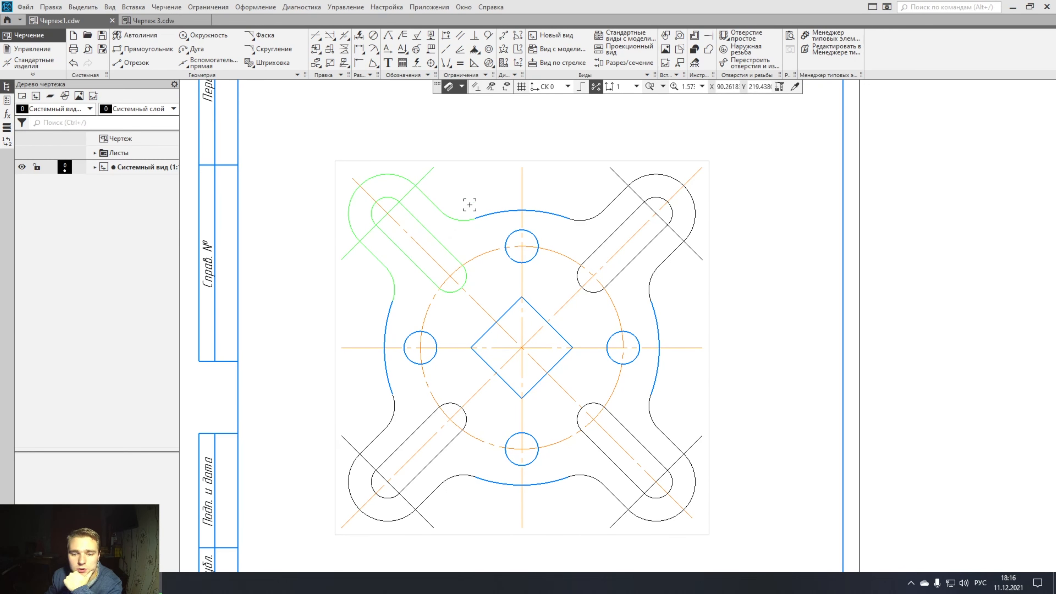
Change the four outer contour arcs between the slotted arms to the «Тонкая» line style.
left_click(505, 211)
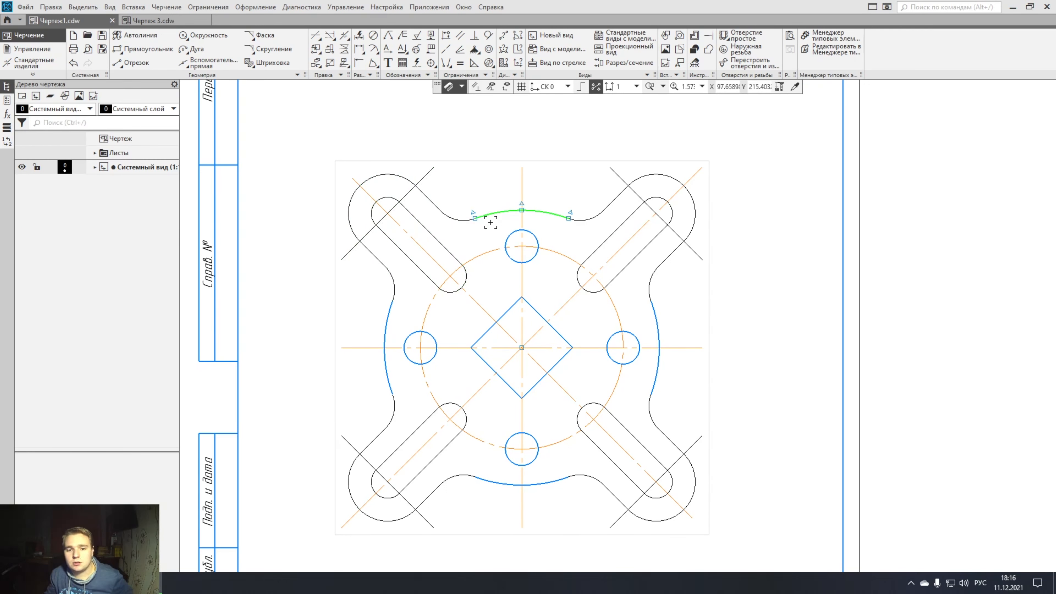
left_click(385, 326, "shift")
left_click(523, 485, "shift")
left_click(657, 376, "shift")
right_click(658, 381)
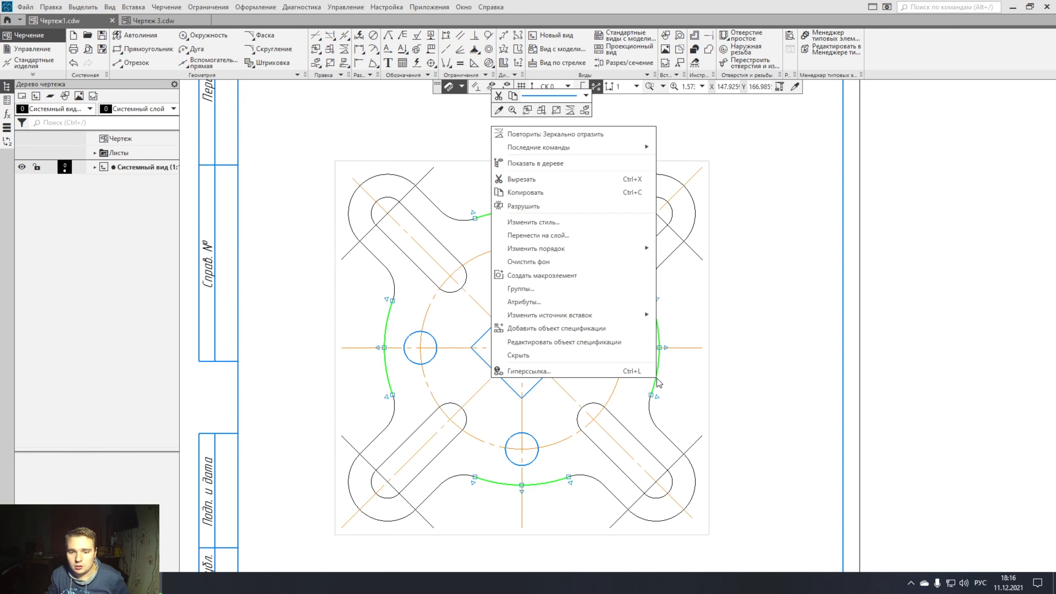
left_click(586, 95)
left_click(544, 124)
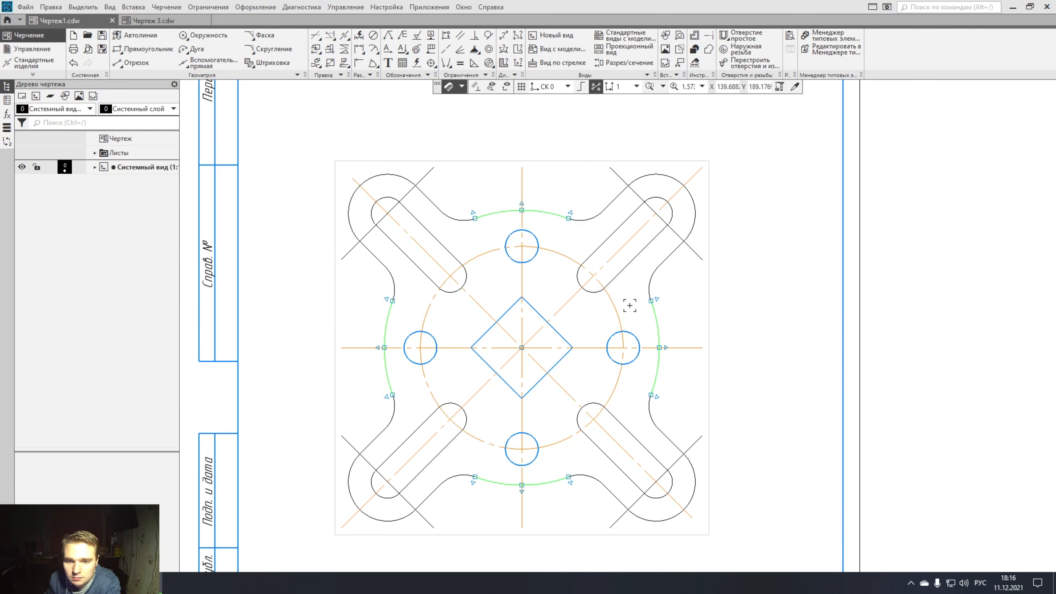
Change the circles of all four holes around the central square to the «Тонкая» line style.
left_click(630, 334)
left_click(541, 244)
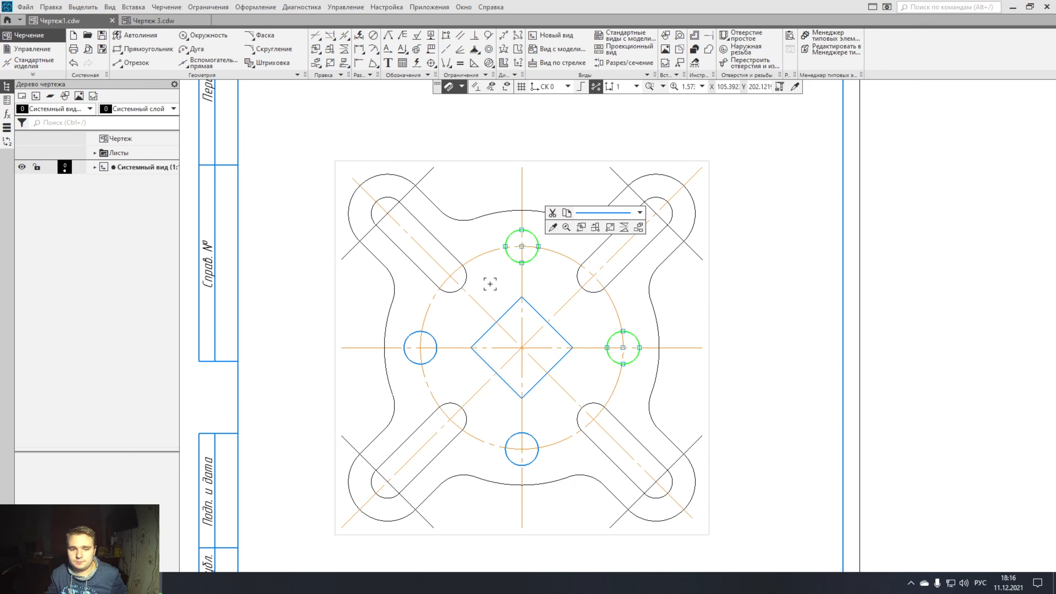
left_click(434, 339)
left_click(535, 440)
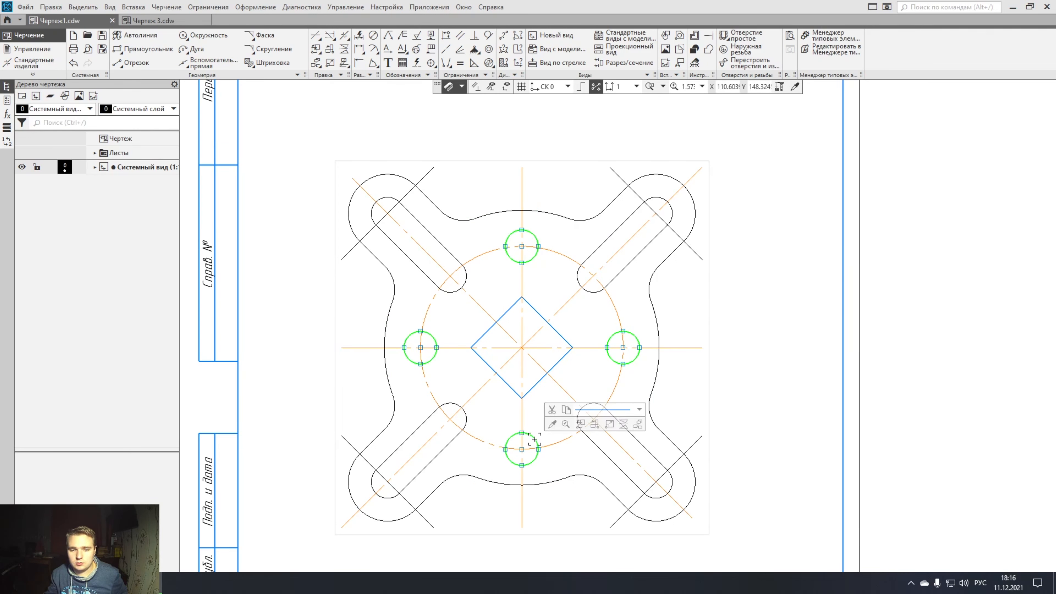
right_click(538, 445)
left_click(464, 156)
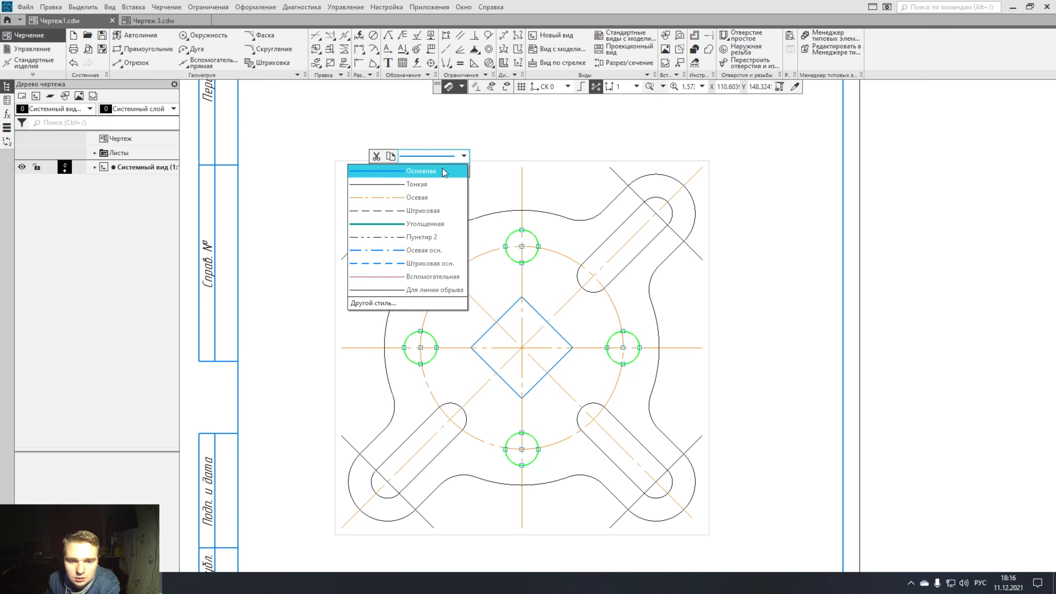
left_click(434, 184)
Edit the central square's macro element, set all four sides to the «Тонкая» line style and finish editing it.
left_click(562, 337)
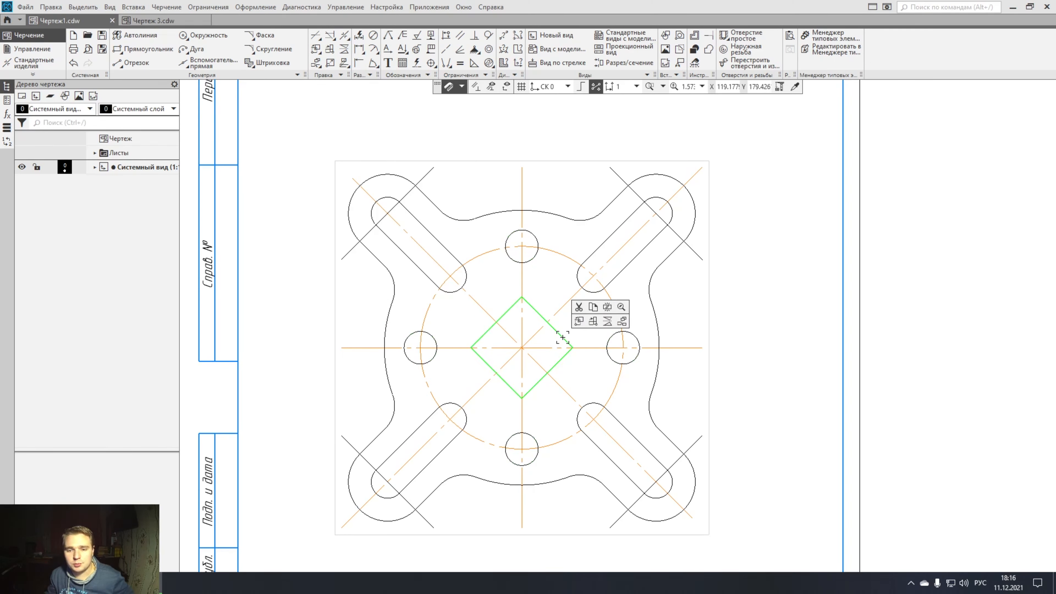
right_click(562, 337)
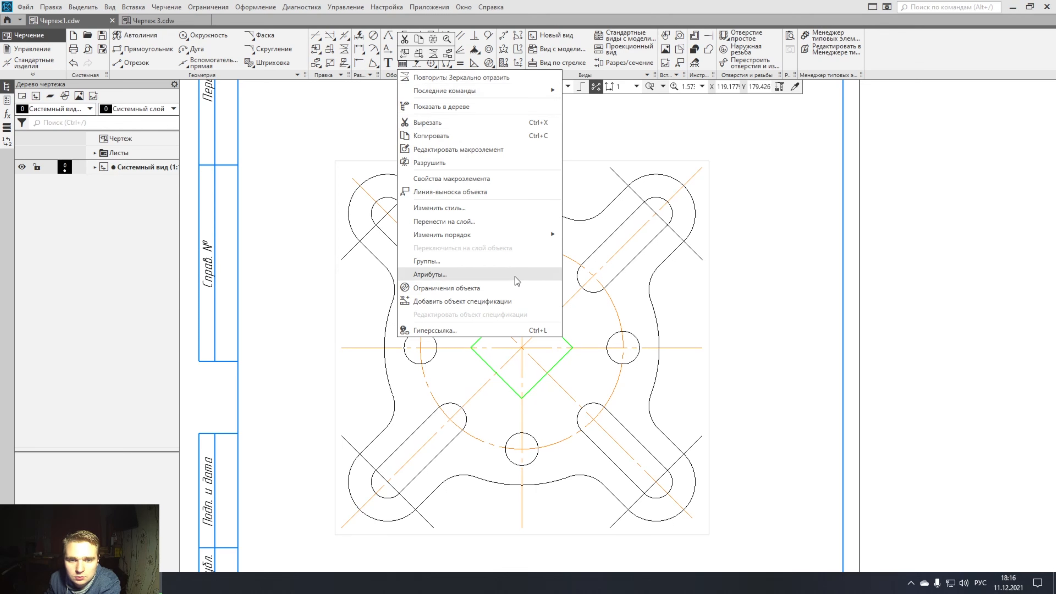
left_click(476, 159)
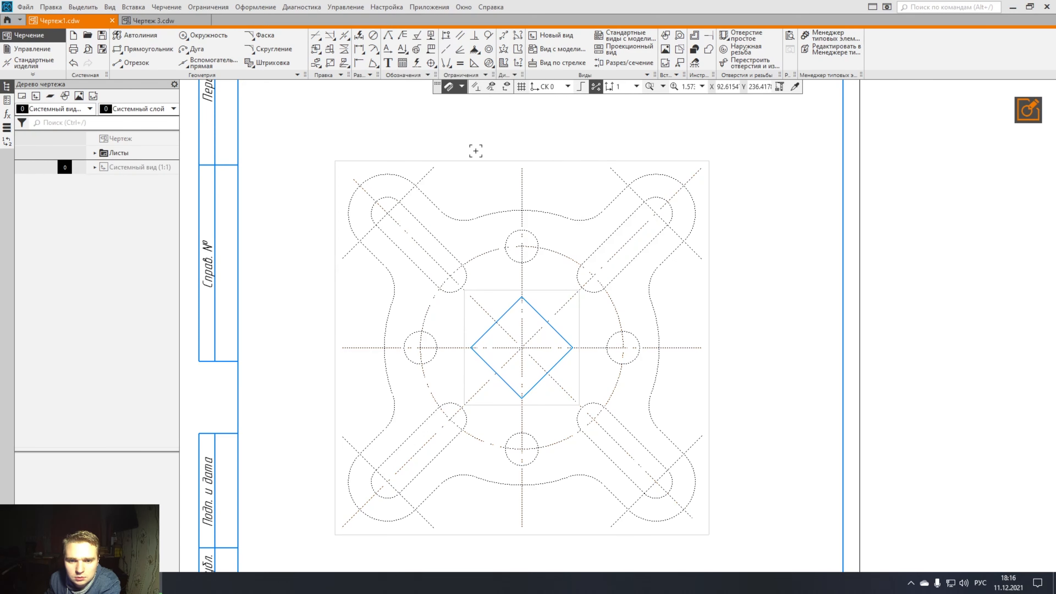
left_click(548, 323)
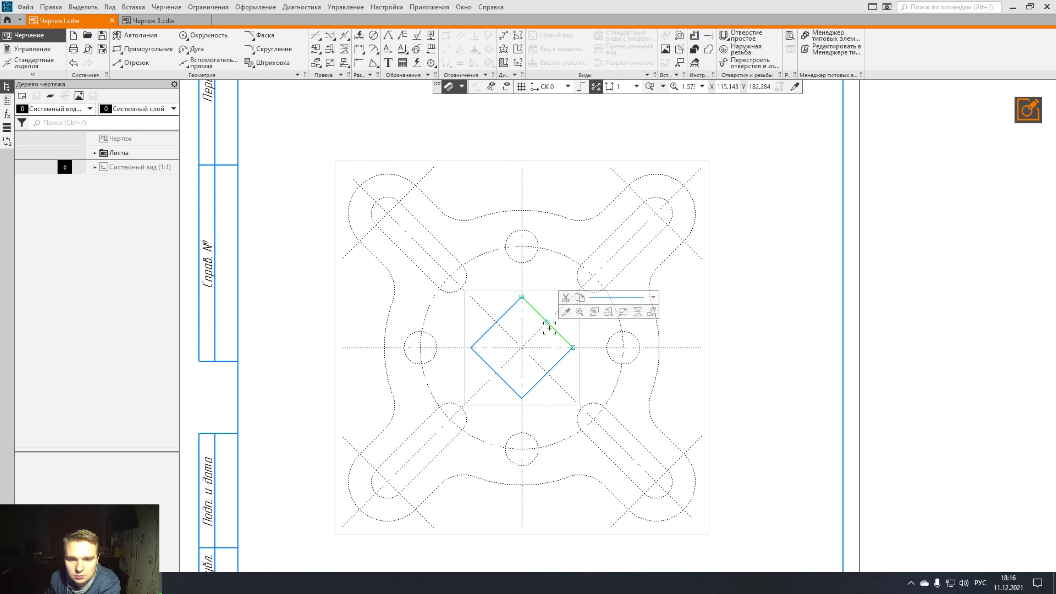
left_click(487, 364)
left_click(536, 384)
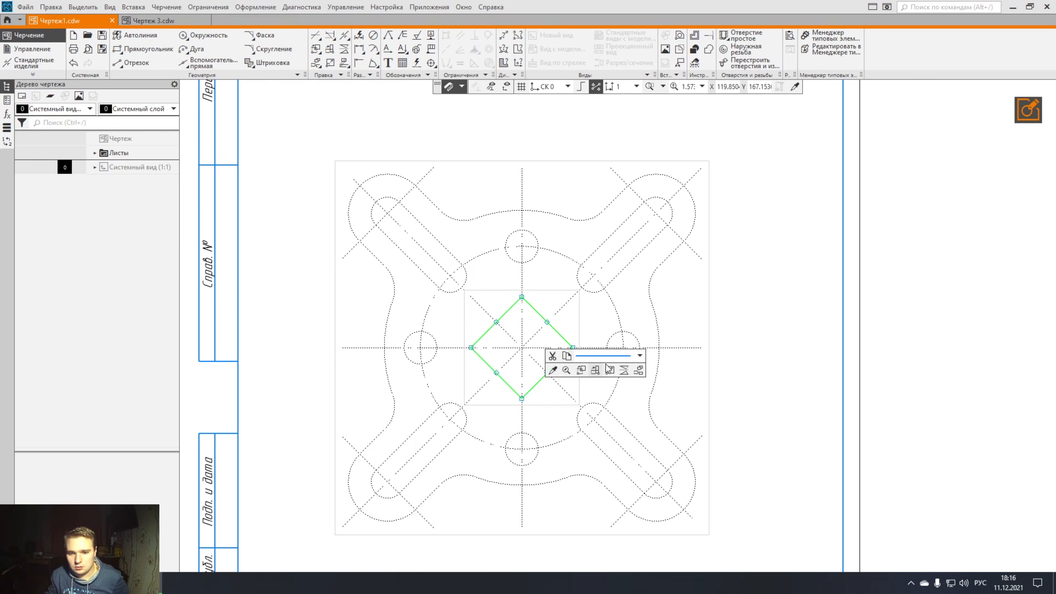
left_click(639, 355)
left_click(610, 383)
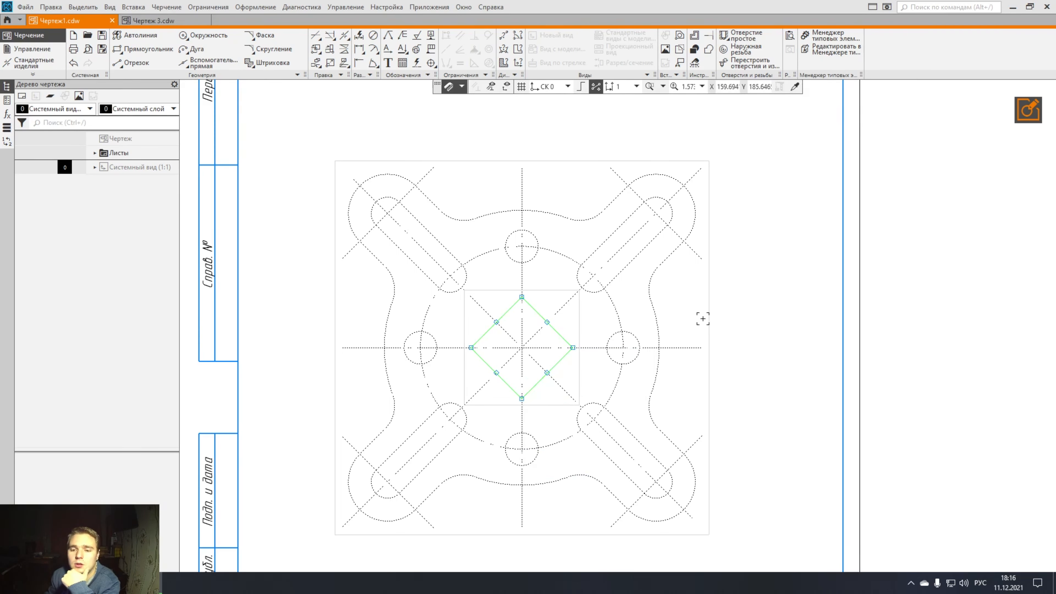
left_click(1029, 112)
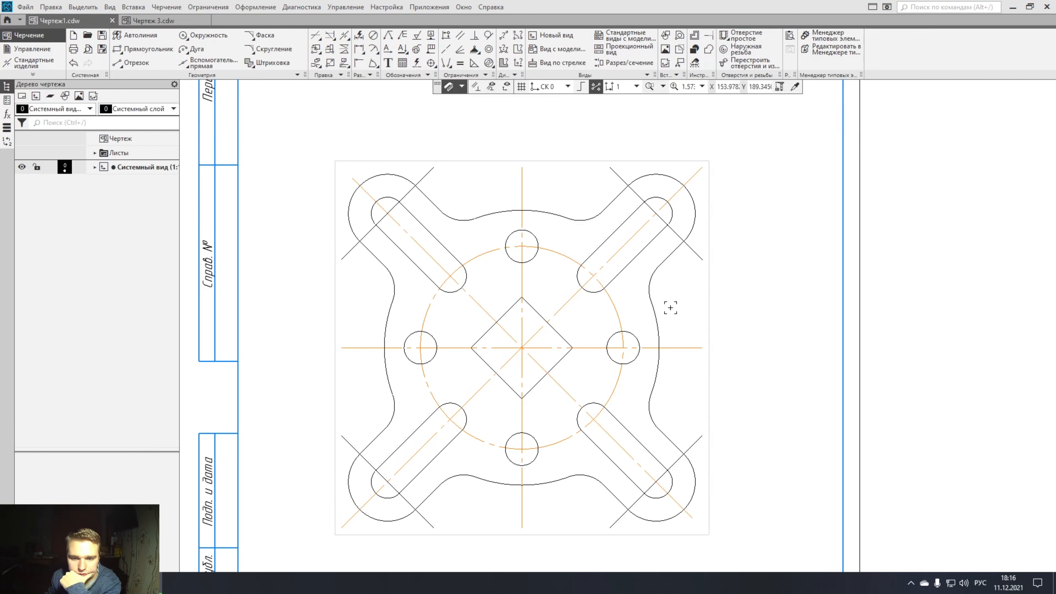
Fill the title block's designation, part name and material/company fields with random placeholder text.
scroll(735, 316, "down", 5)
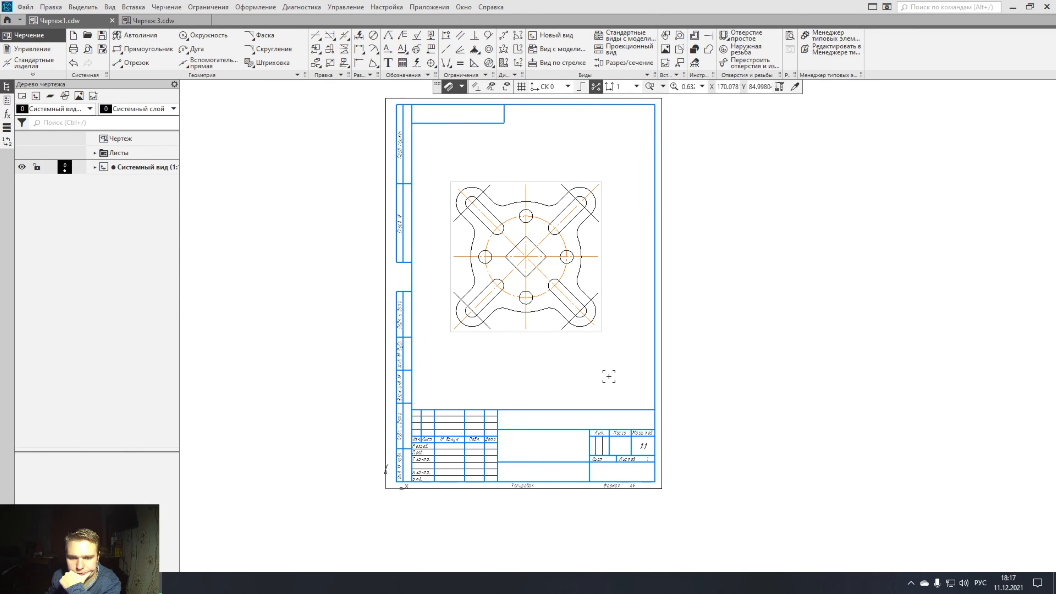
double_click(580, 420)
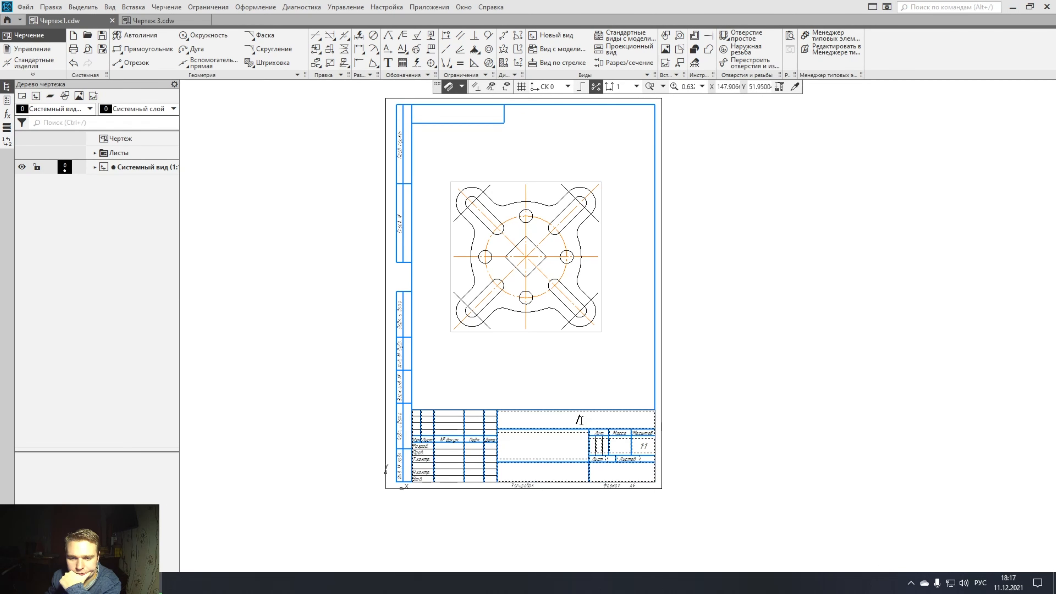
type("ьлывылжвьлы")
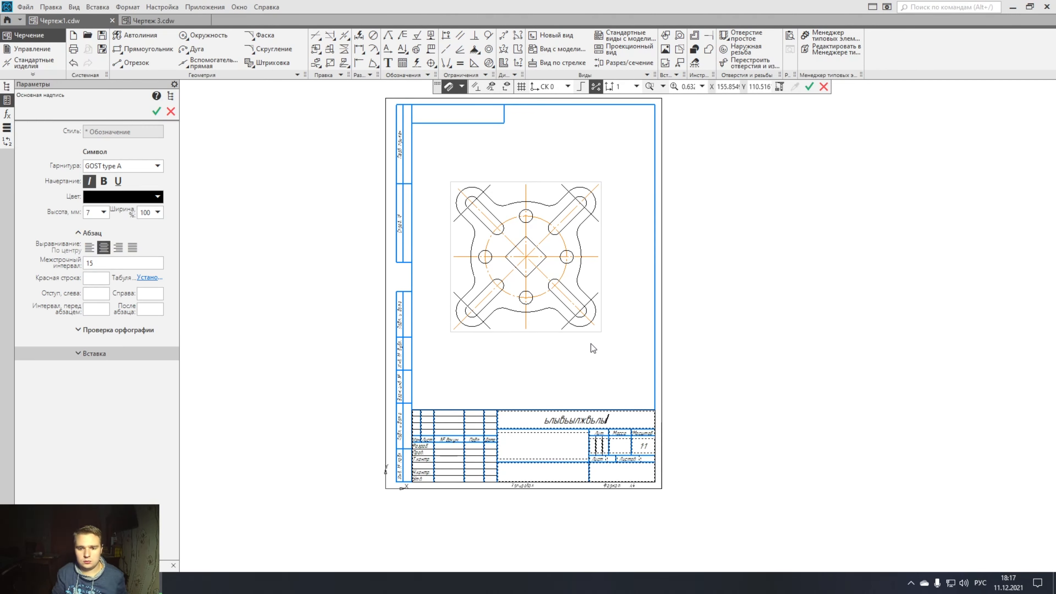
left_click(549, 453)
type("виьвыижв")
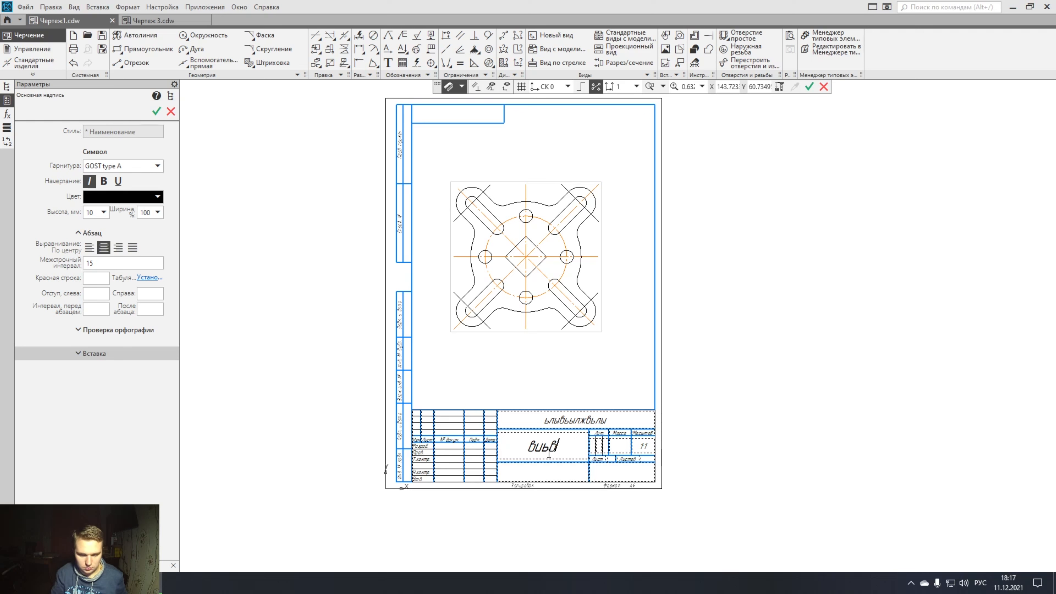
left_click(557, 474)
type("зижвбвизв")
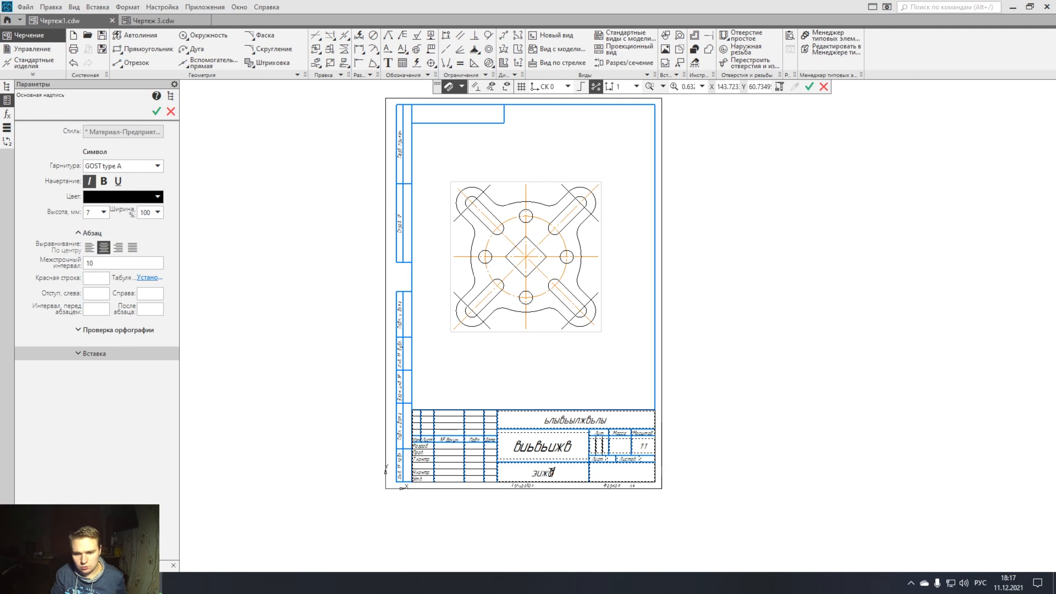